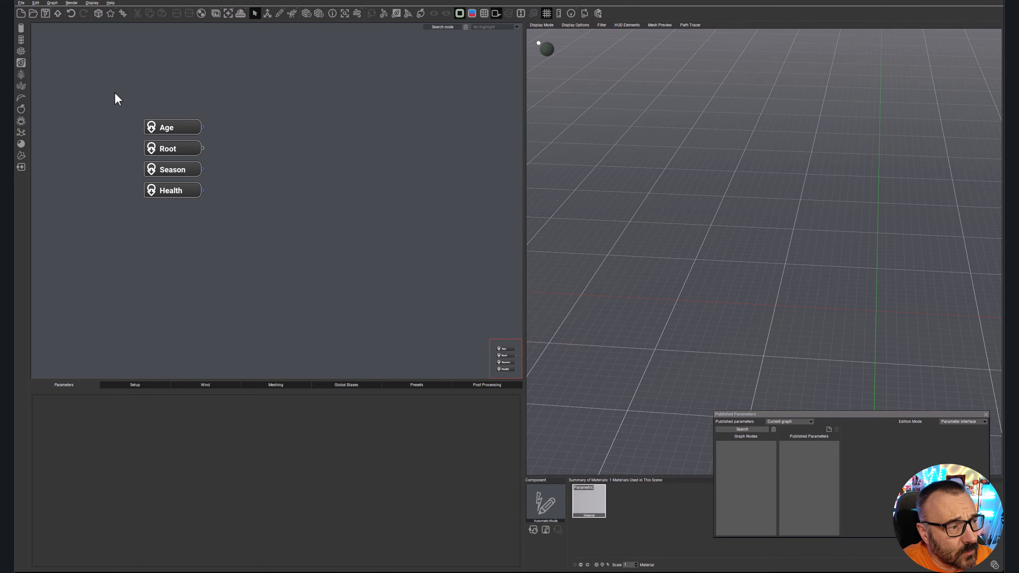
Move the Age, Root, Season and Health nodes together toward the graph's left side and slightly enlarge the parameters area.
drag(114, 93, 236, 249)
drag(177, 131, 109, 139)
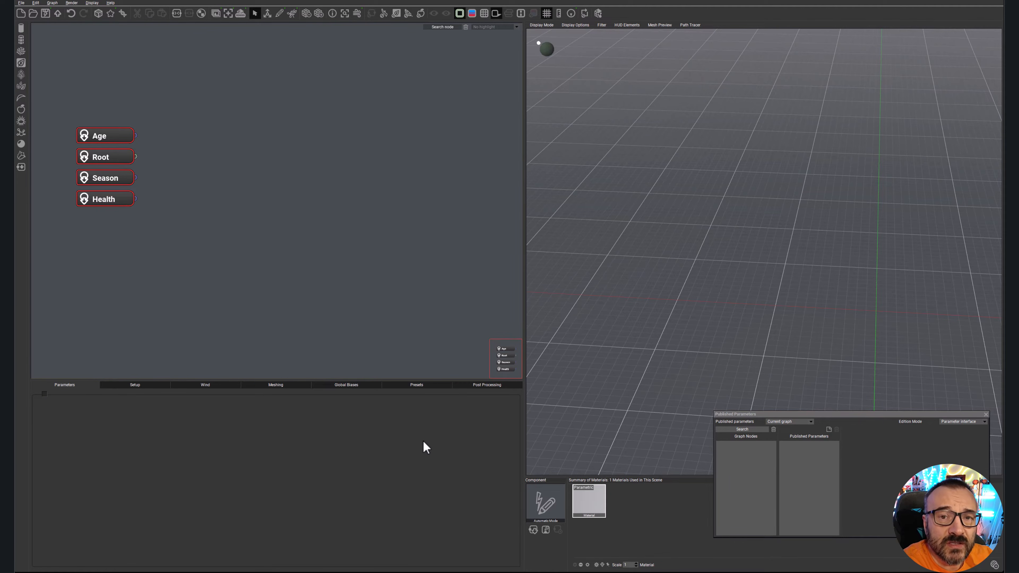
click(297, 200)
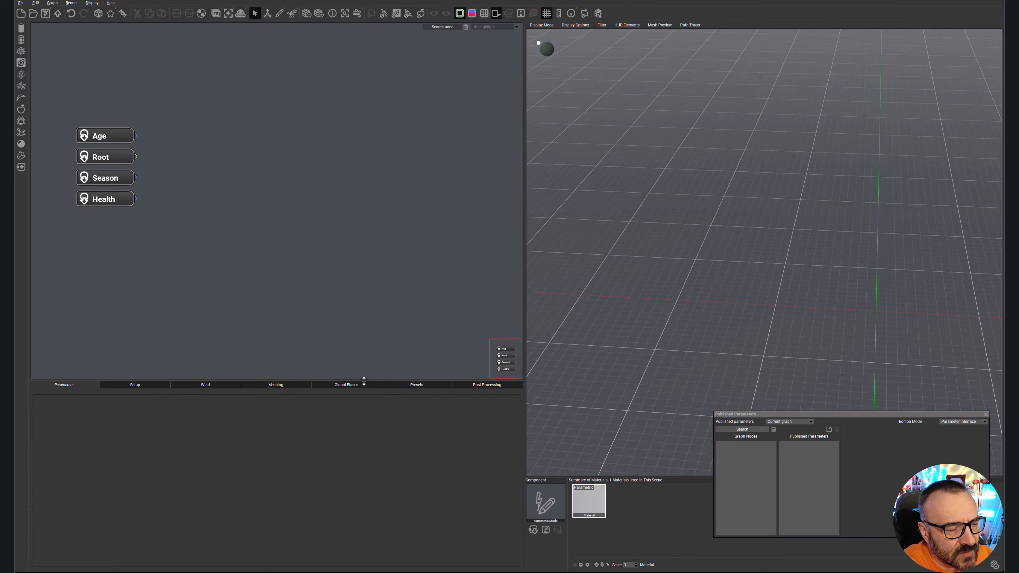
mouse_move(363, 379)
mouse_down()
mouse_move(362, 475)
mouse_move(373, 295)
mouse_move(361, 370)
mouse_up()
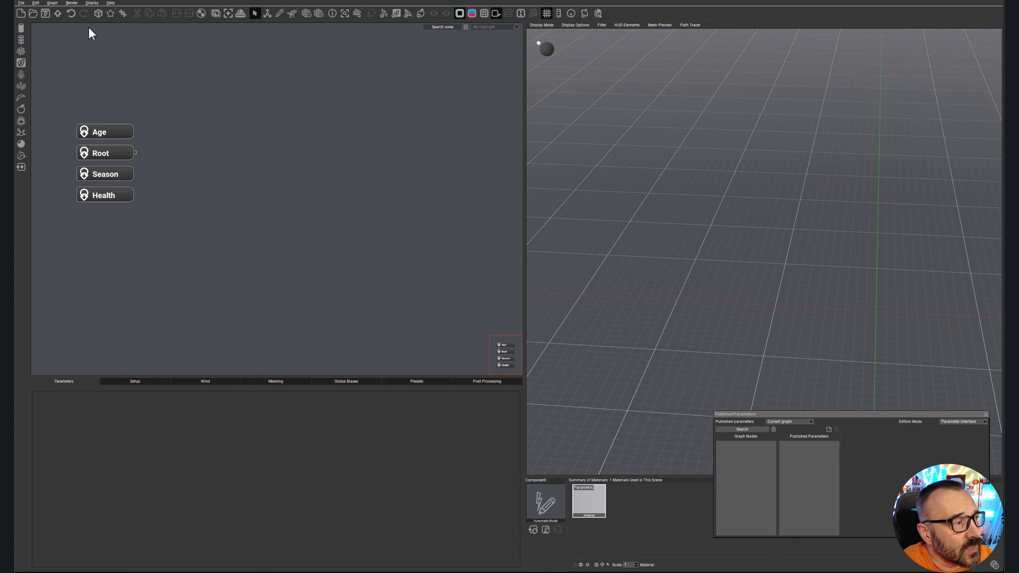
Examine the general program options and close them without applying changes.
click(23, 6)
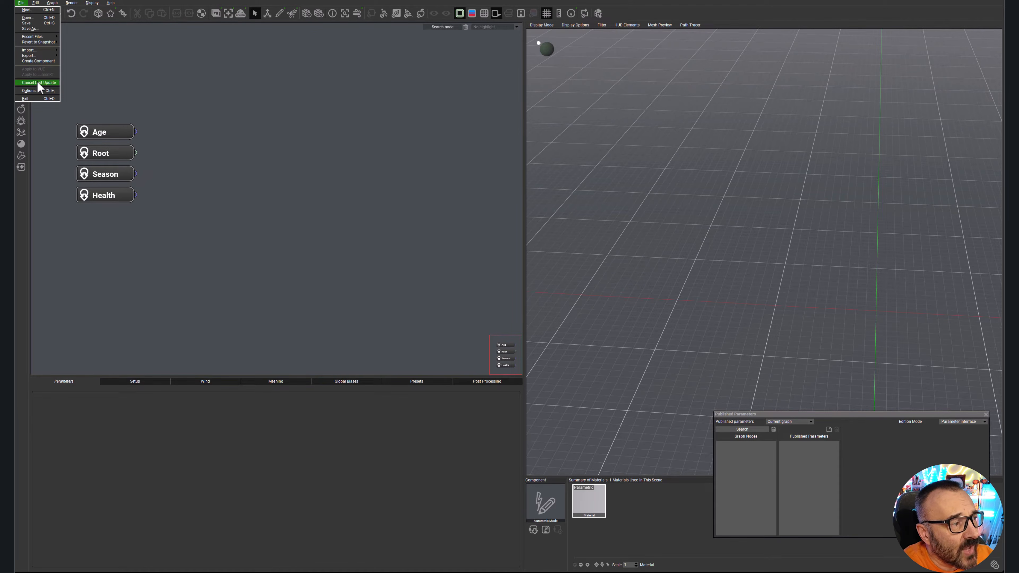
click(38, 94)
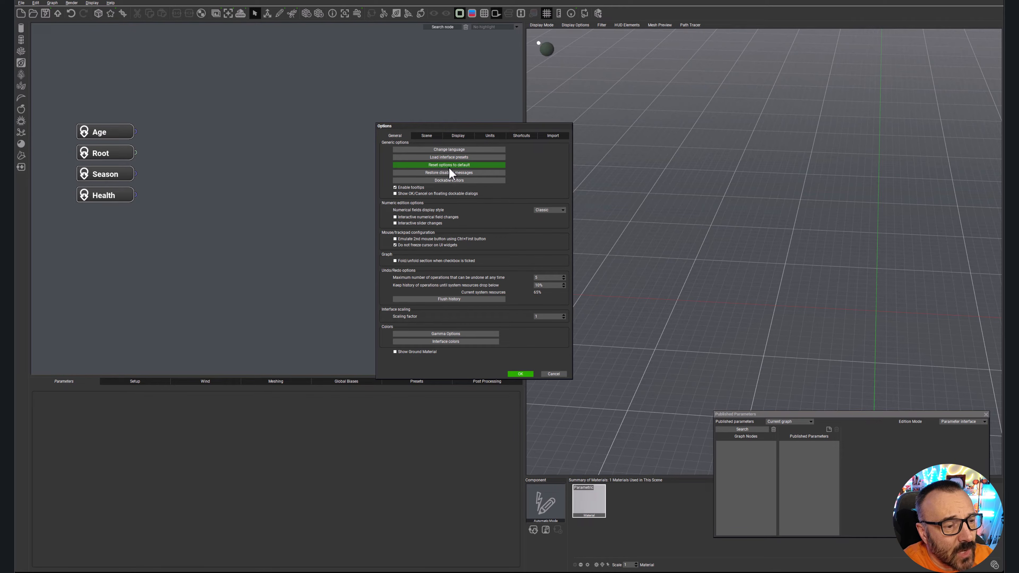
click(555, 373)
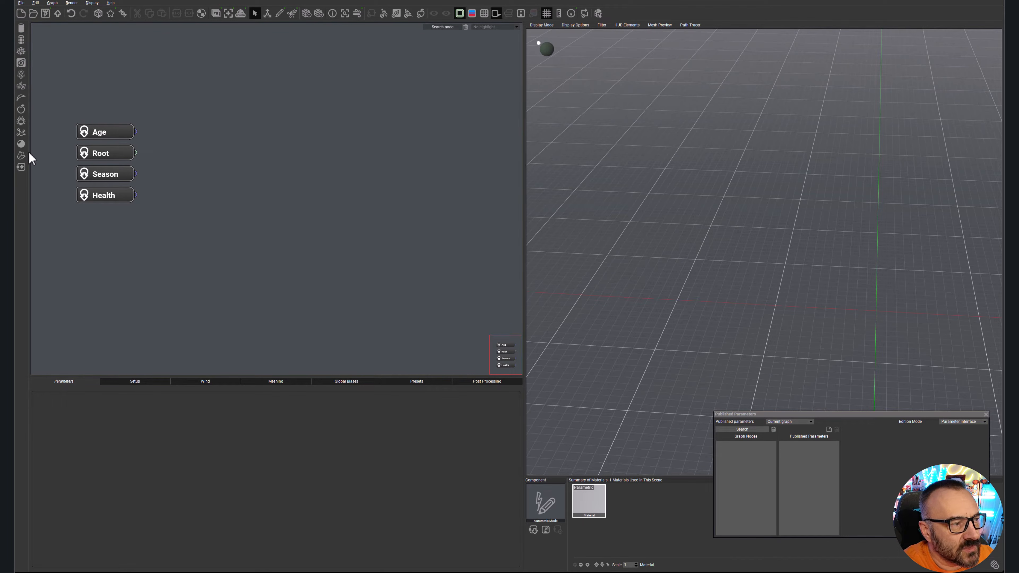
Add a simple segment node beside the existing nodes and connect the Root node's output to its input.
click(20, 28)
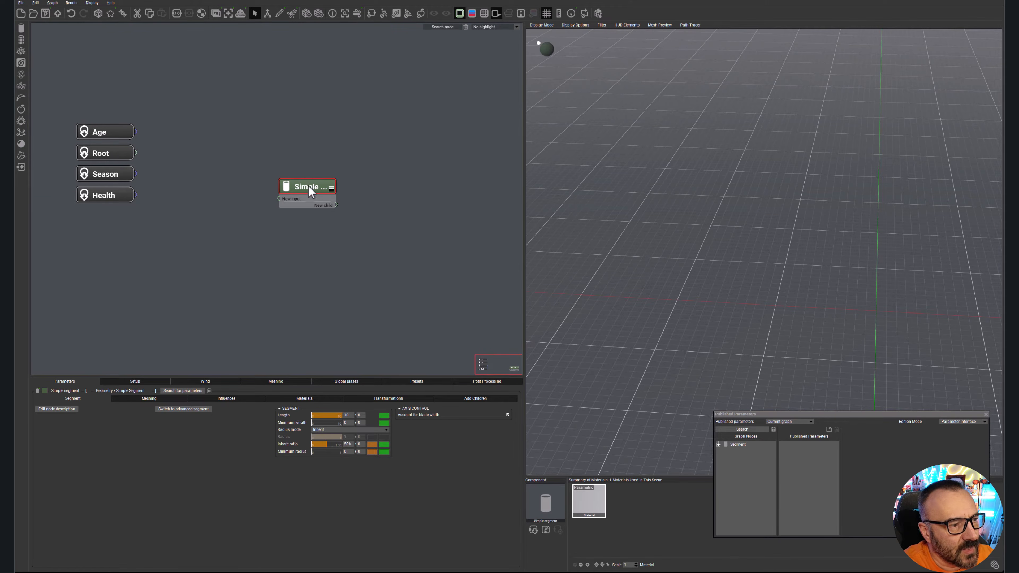
drag(310, 190, 287, 150)
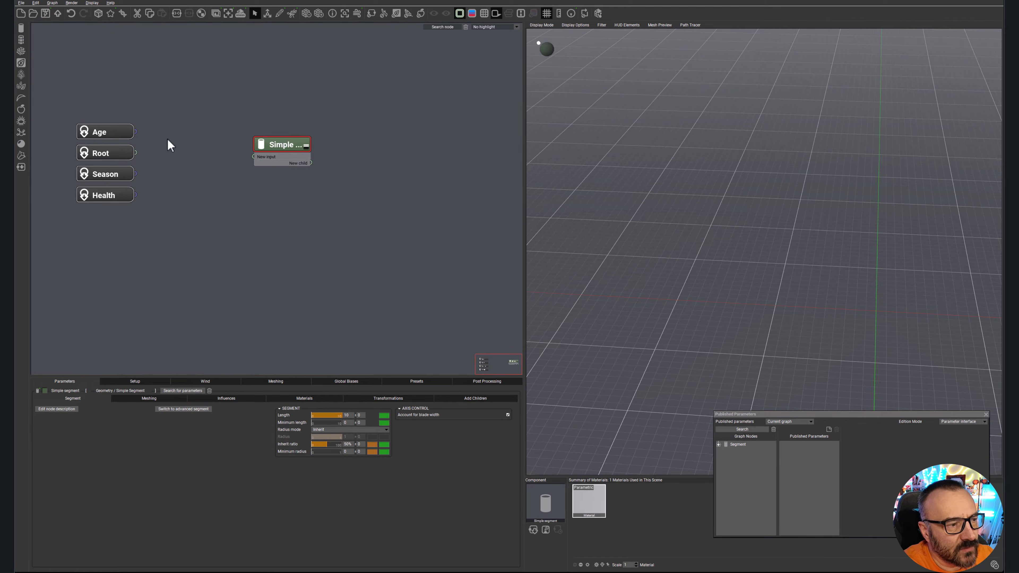
drag(135, 153, 254, 156)
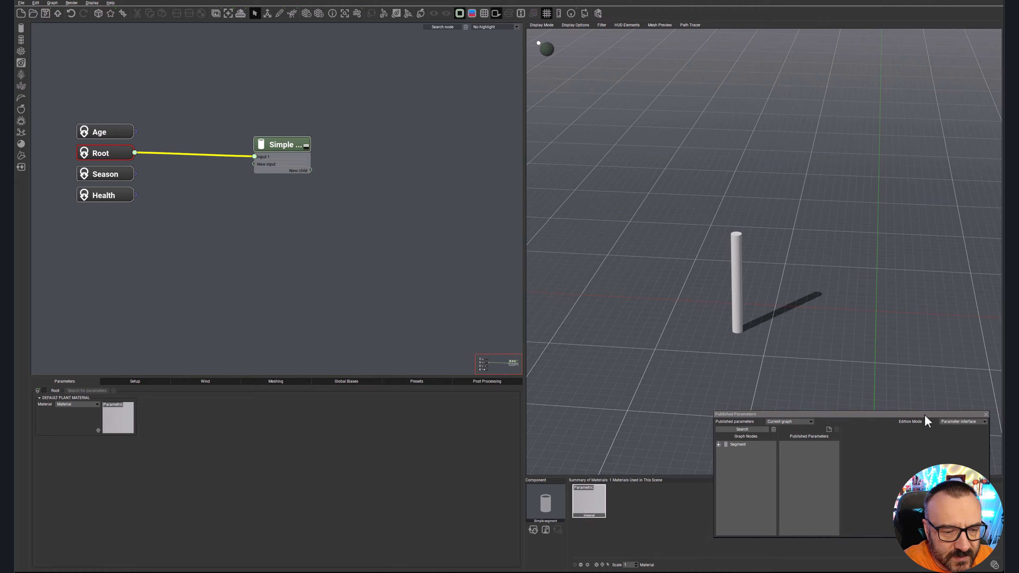
Move the Published Parameters window clear of the 3D view and switch the segment node to the advanced segment parameters.
drag(923, 415, 947, 490)
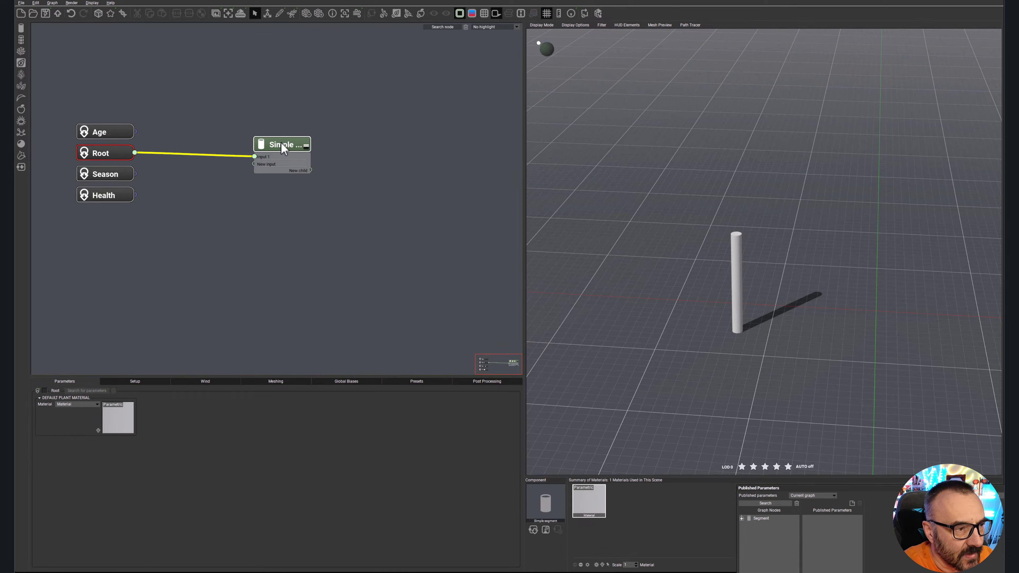
drag(284, 151, 281, 138)
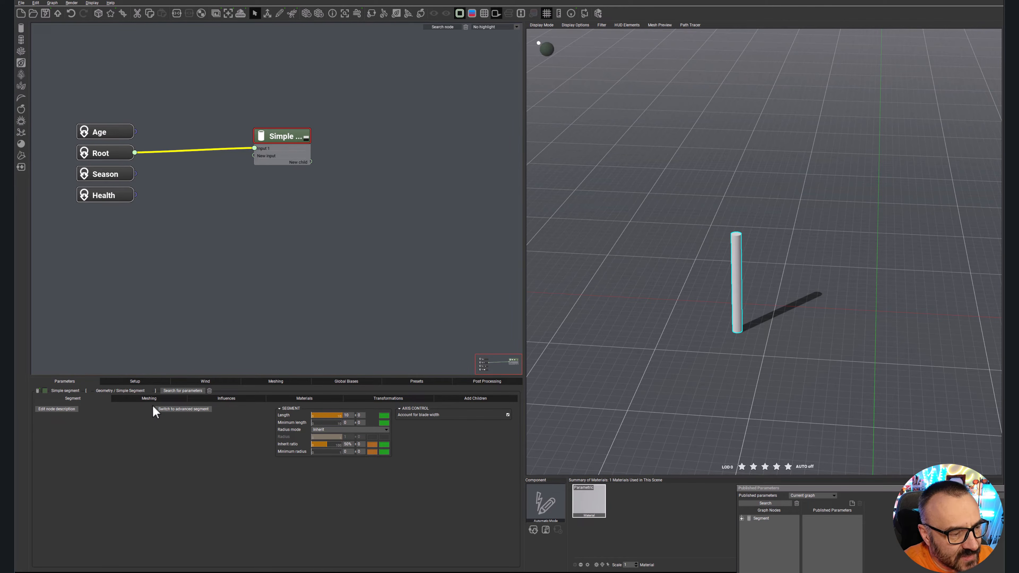
click(189, 410)
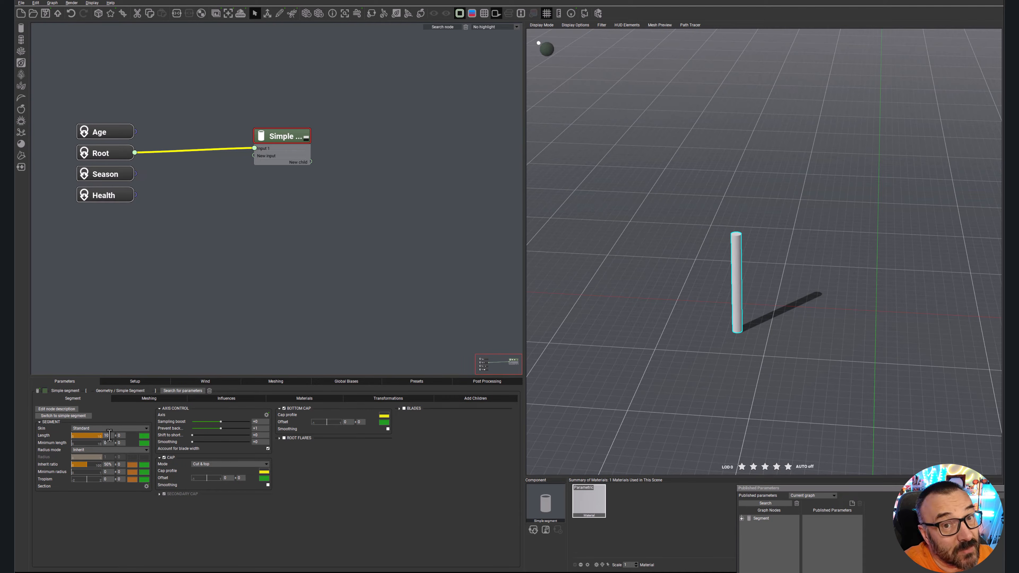
Set the segment's length to 1.
click(700, 350)
scroll(731, 350, up, 5)
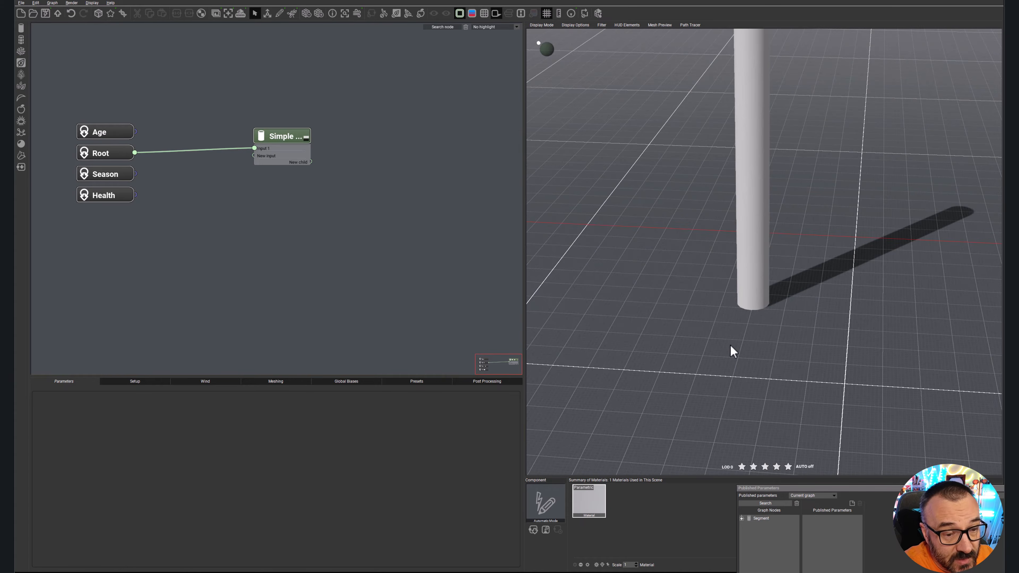
scroll(746, 331, up, 2)
scroll(750, 314, up, 2)
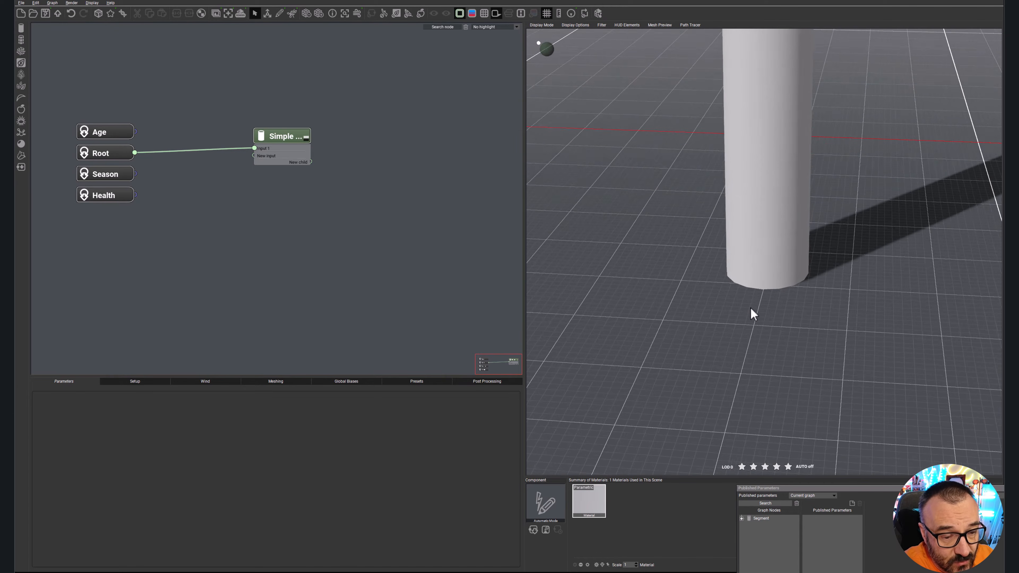
right_drag(747, 289, 757, 276)
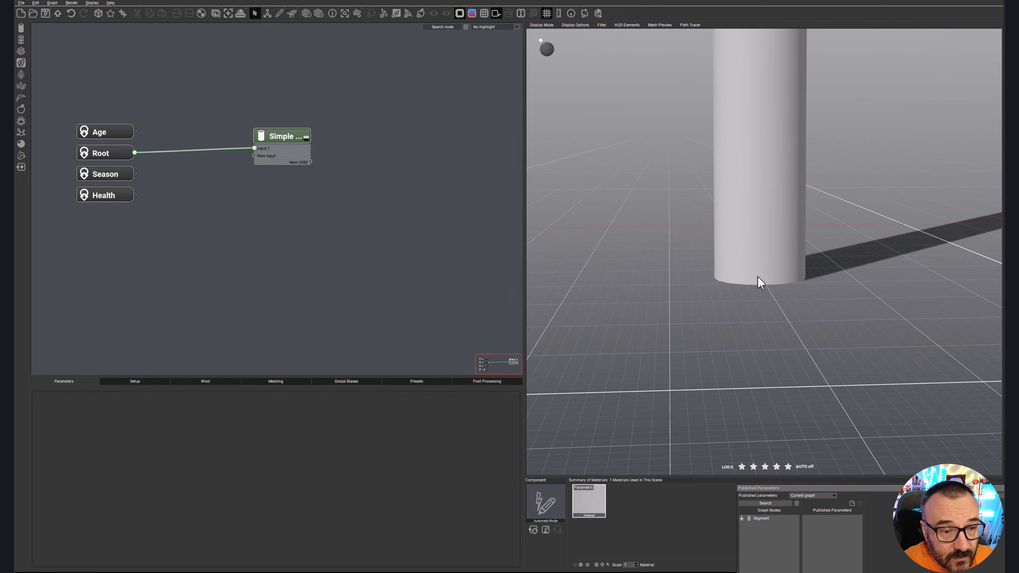
right_drag(854, 216, 794, 348)
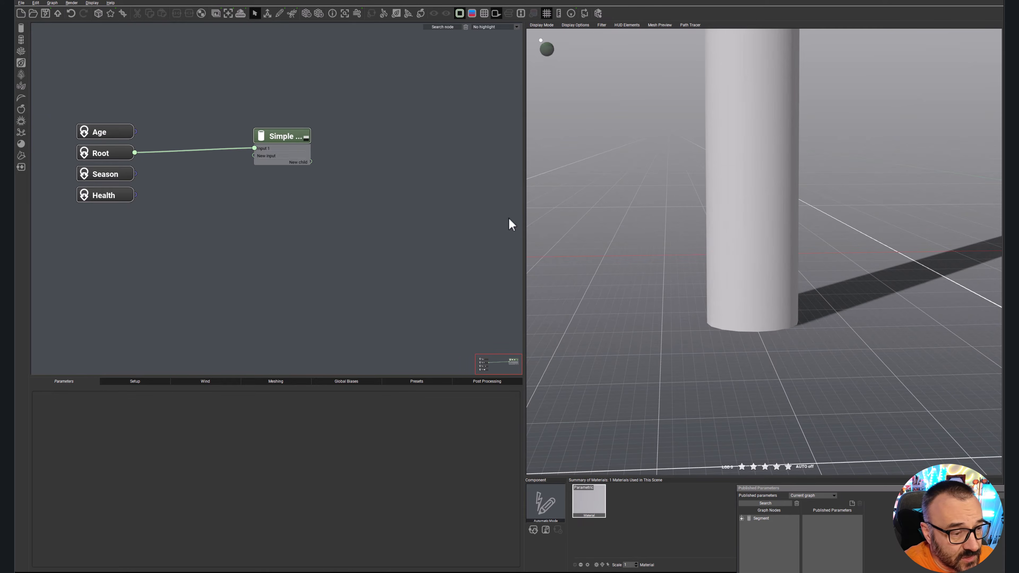
click(284, 139)
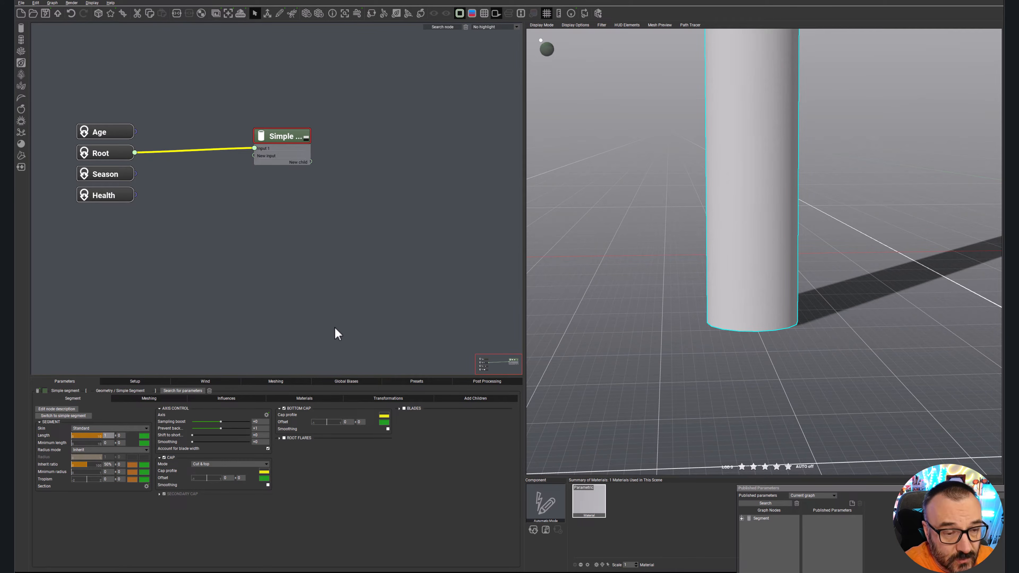
text(1)
key(Return)
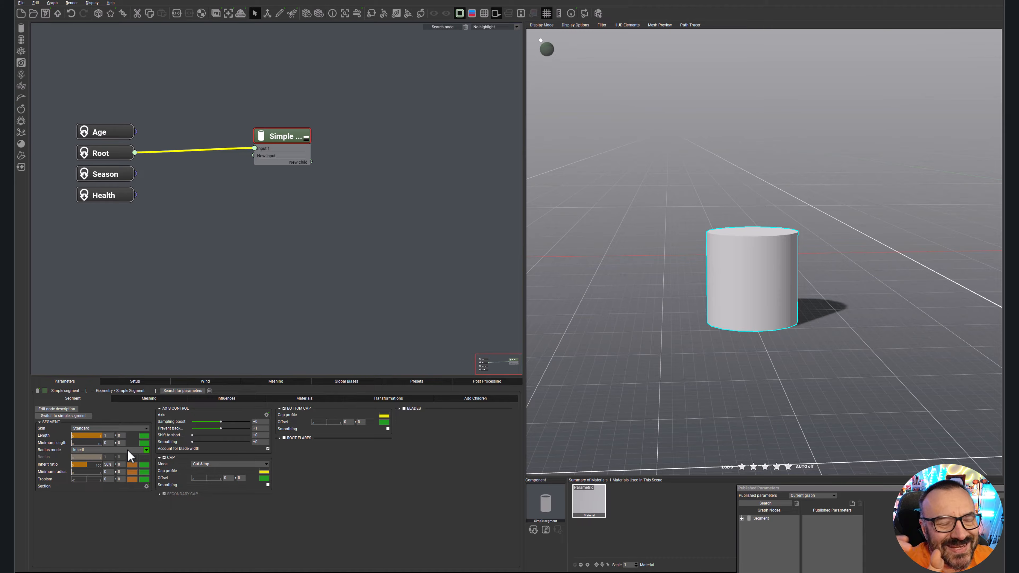
Change the segment's radius mode to User defined and reduce the radius to 0.05.
click(146, 450)
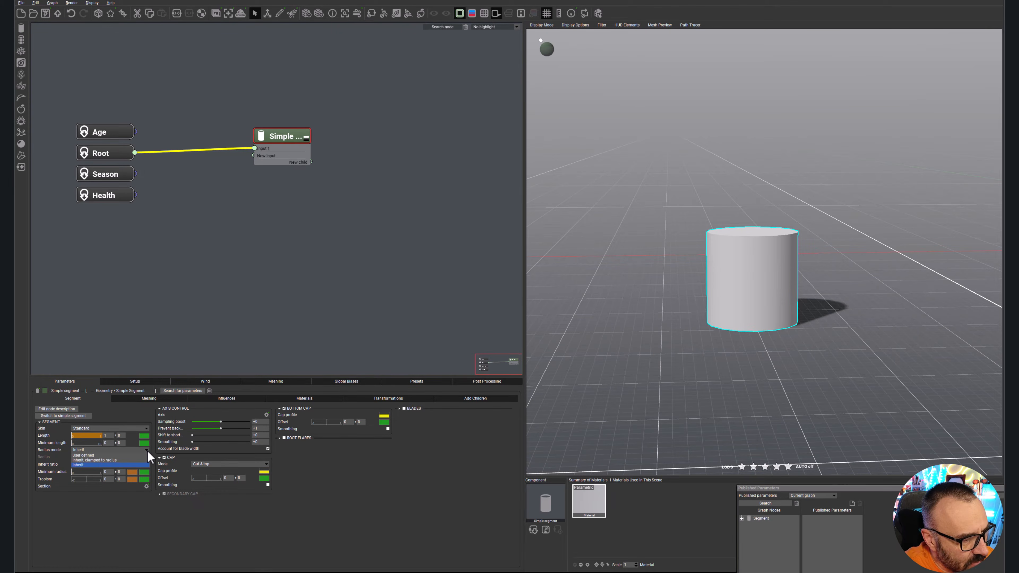
click(117, 455)
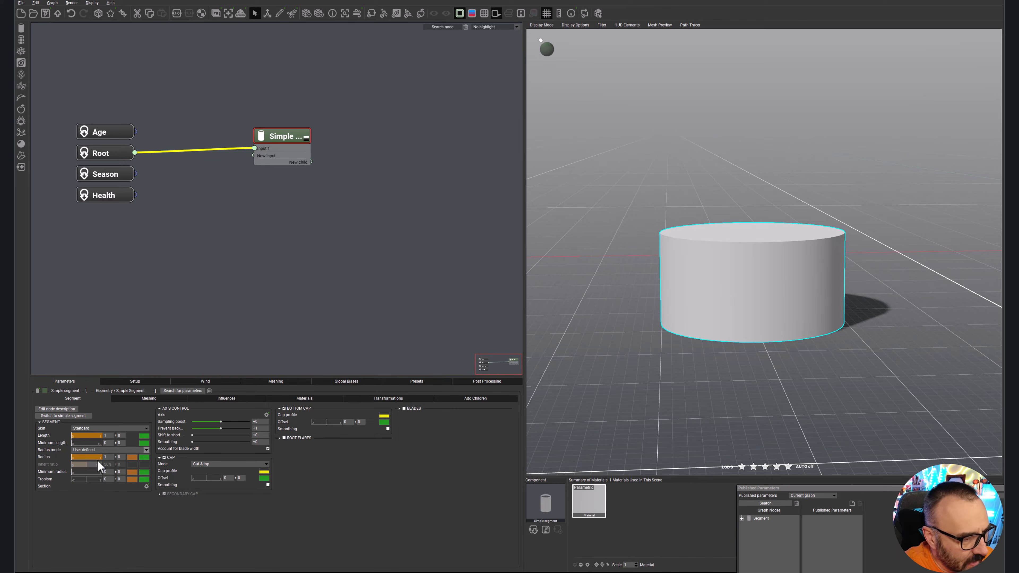
drag(101, 458, 93, 458)
mouse_move(86, 459)
mouse_down()
mouse_move(99, 458)
mouse_move(73, 444)
mouse_up()
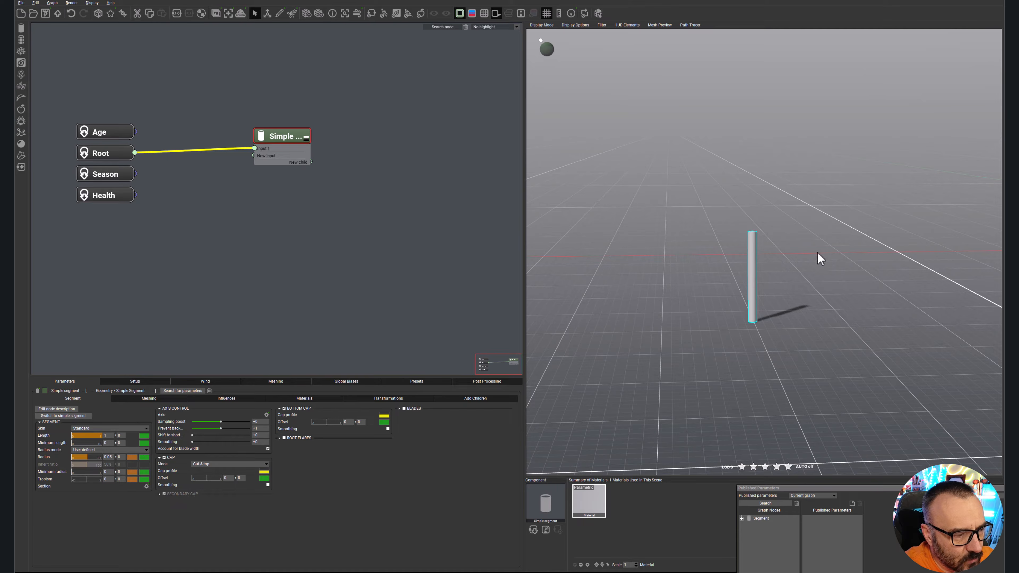
Set the segment's minimum length to 0.1.
click(105, 442)
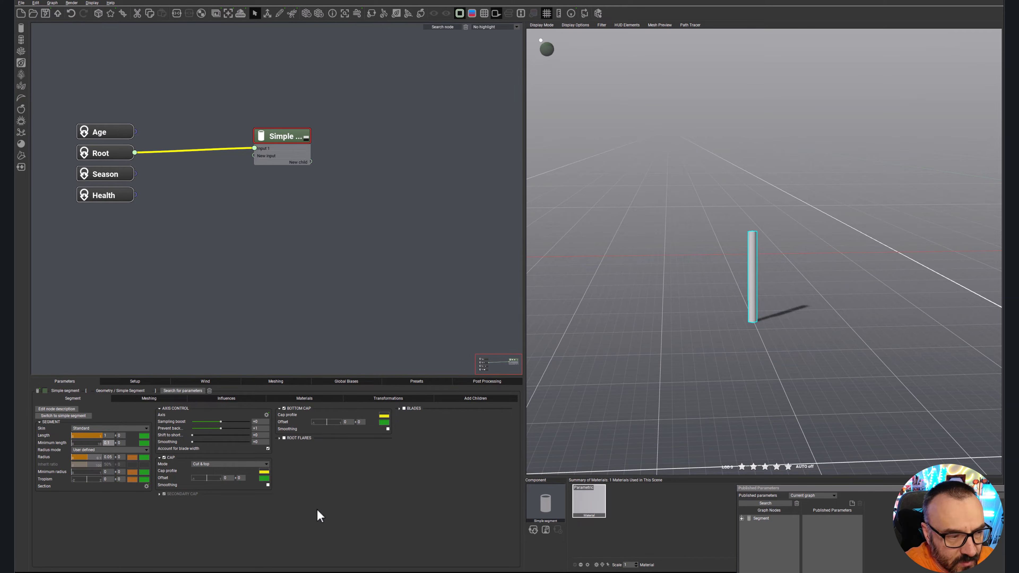
text(0.1)
key(Return)
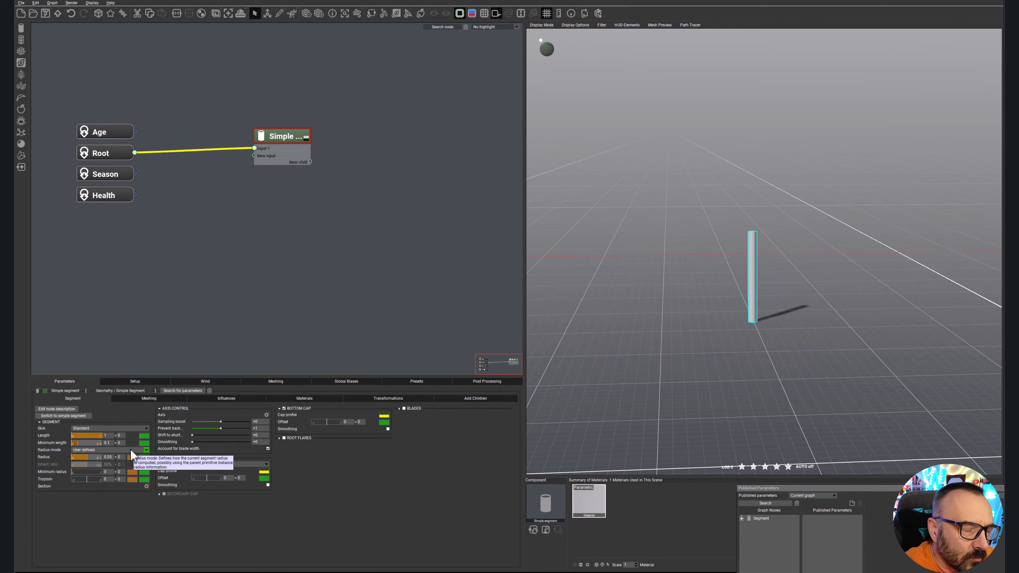
Set the random variation of the segment's length to 0.5.
double_click(106, 436)
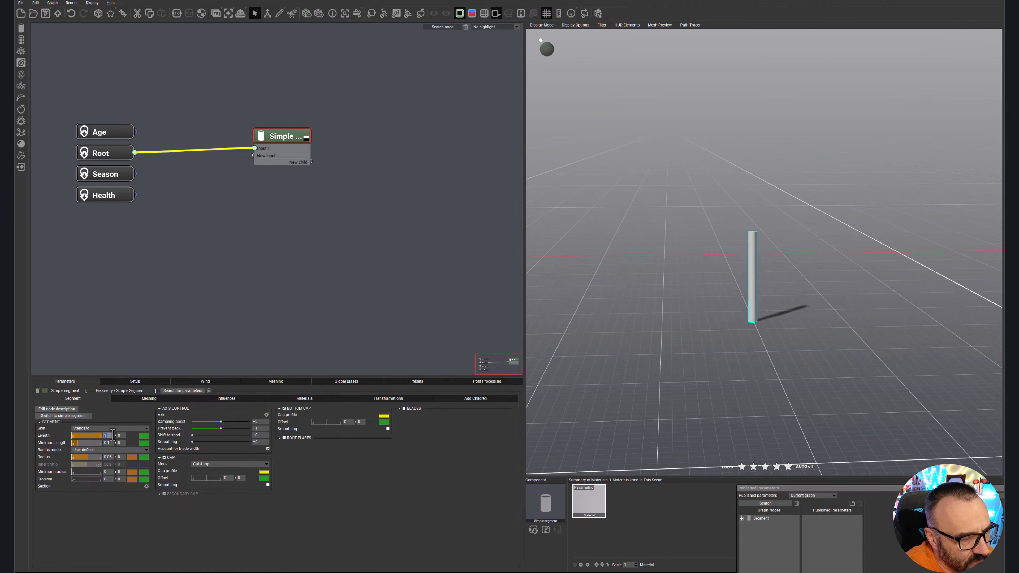
double_click(122, 435)
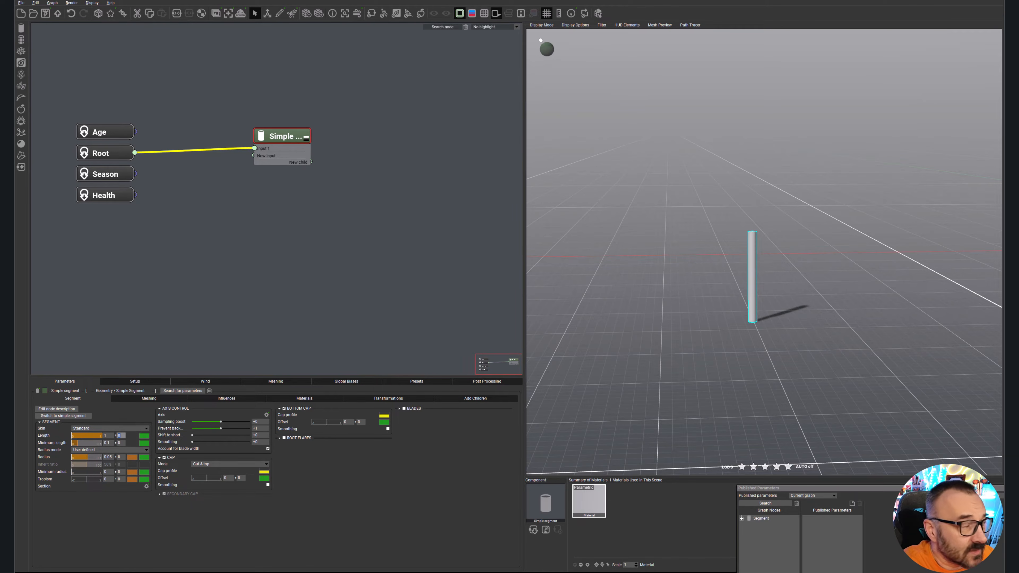
key(Return)
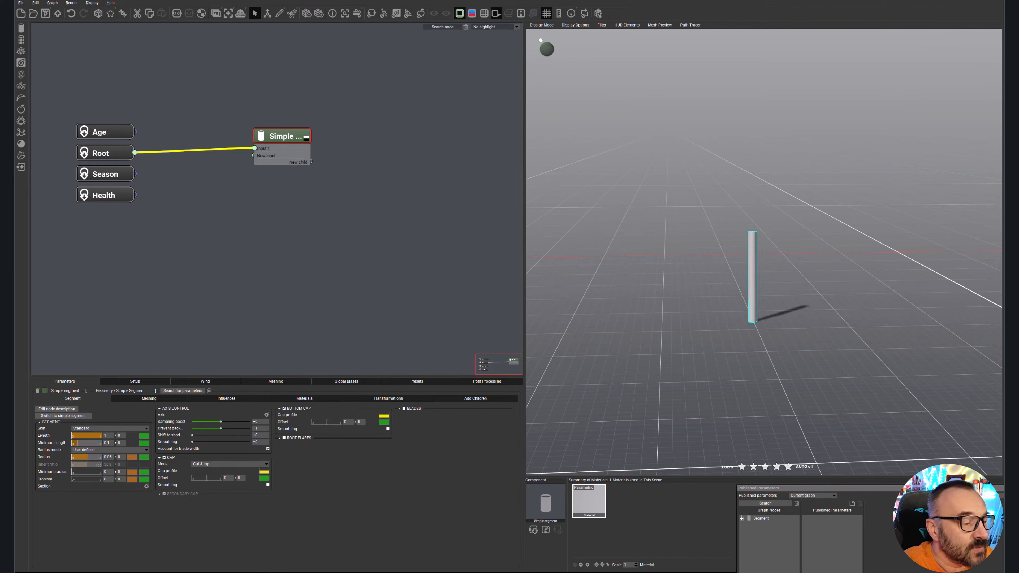
click(120, 436)
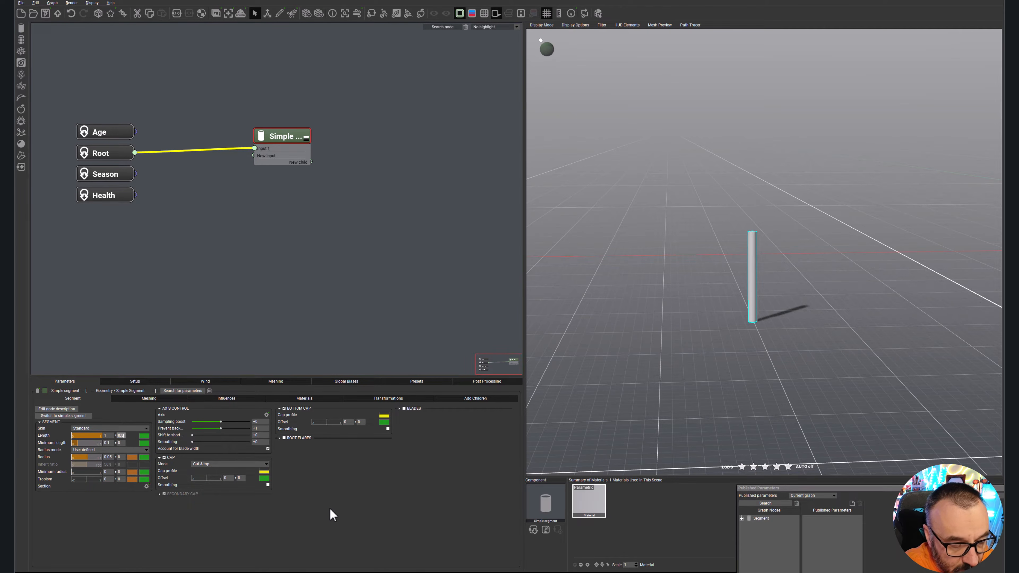
key(Return)
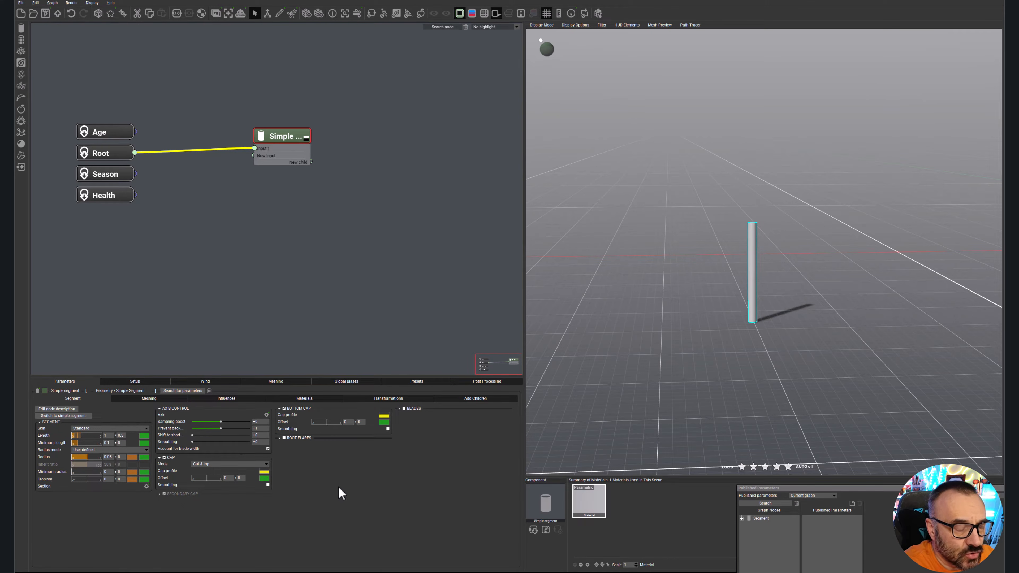
Randomize the plant's seed several times in the Root node's setup to try different segment heights.
click(104, 154)
click(134, 381)
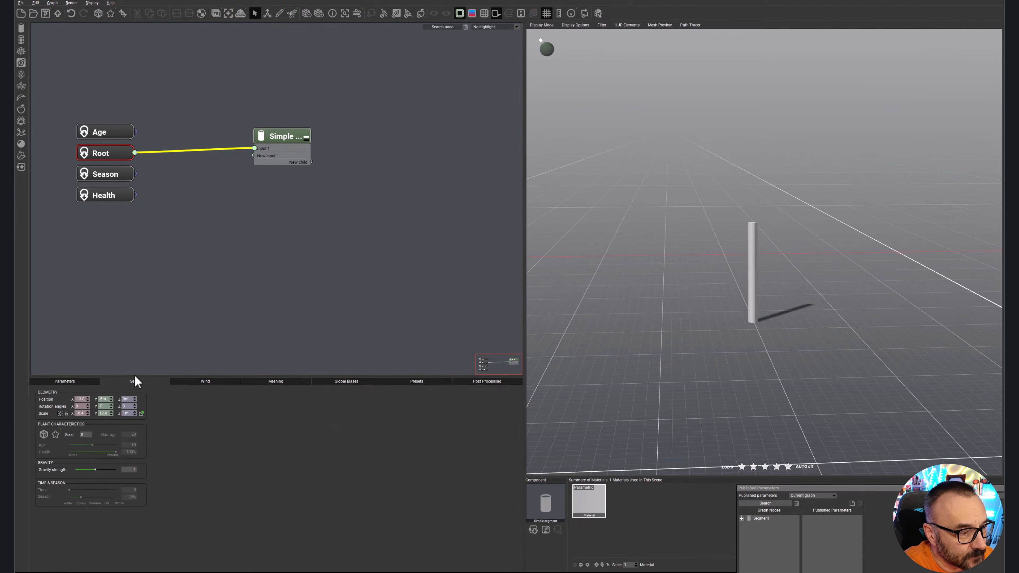
click(44, 436)
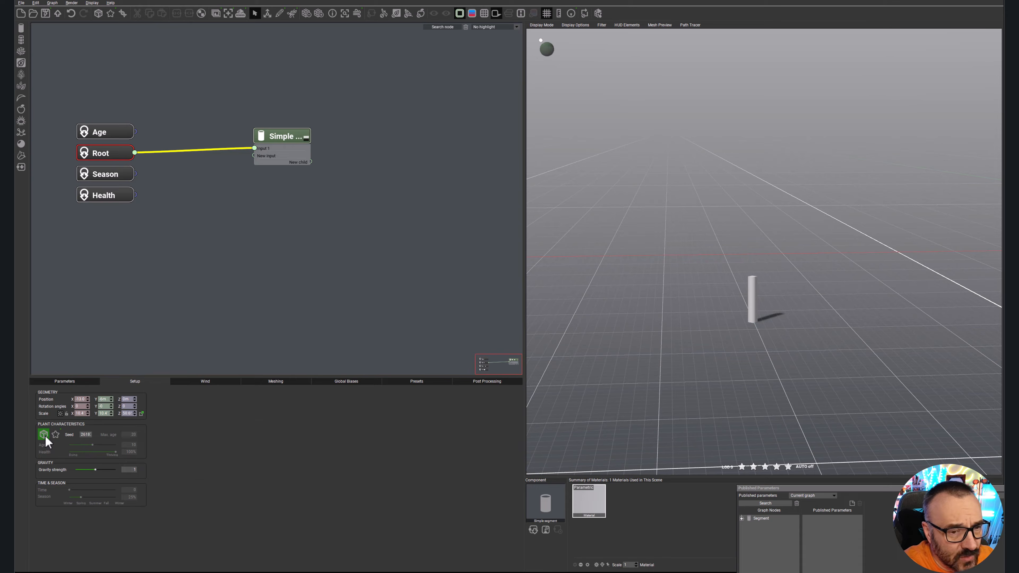
click(44, 435)
click(45, 436)
click(44, 435)
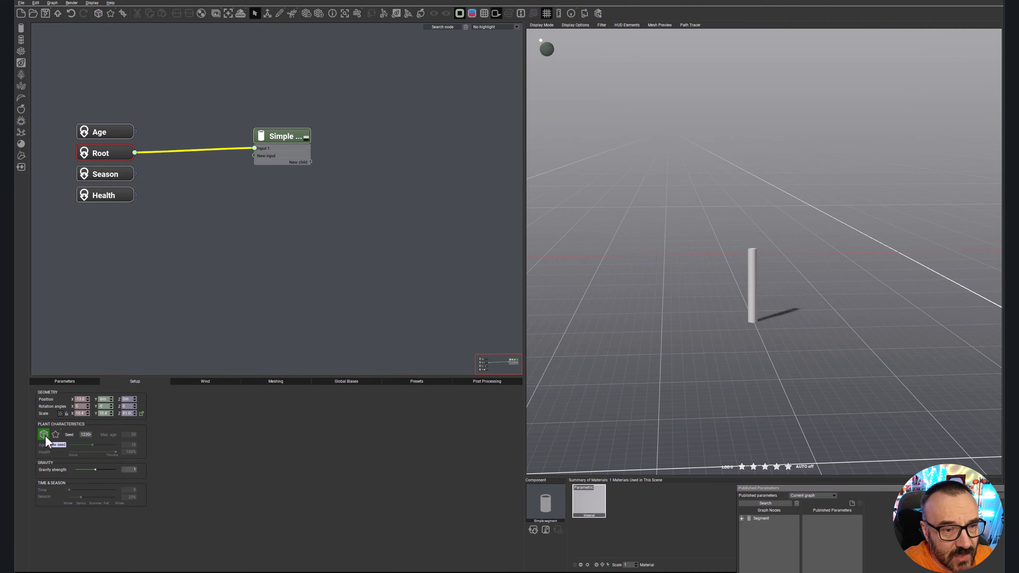
click(44, 435)
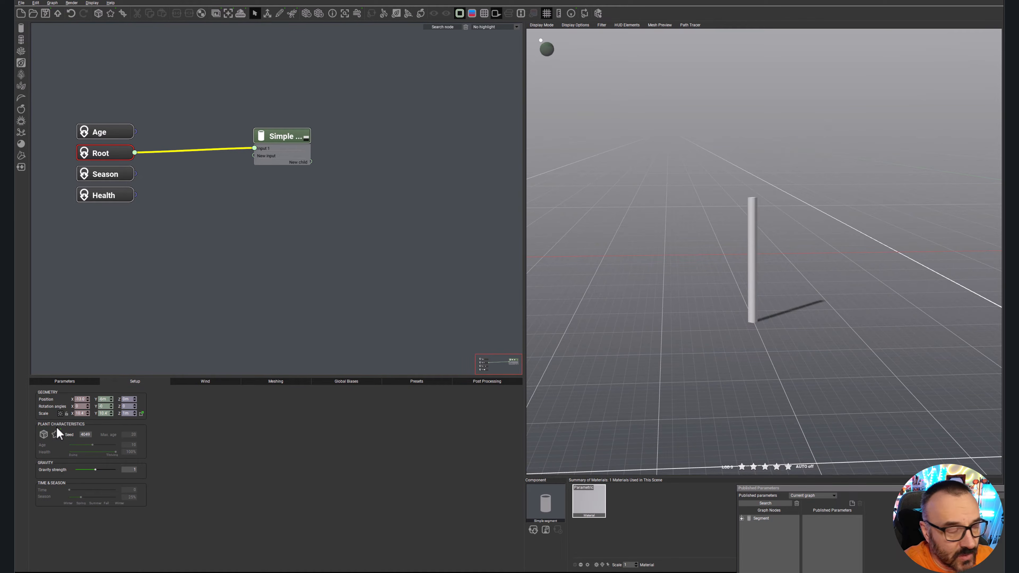
click(44, 435)
click(44, 435)
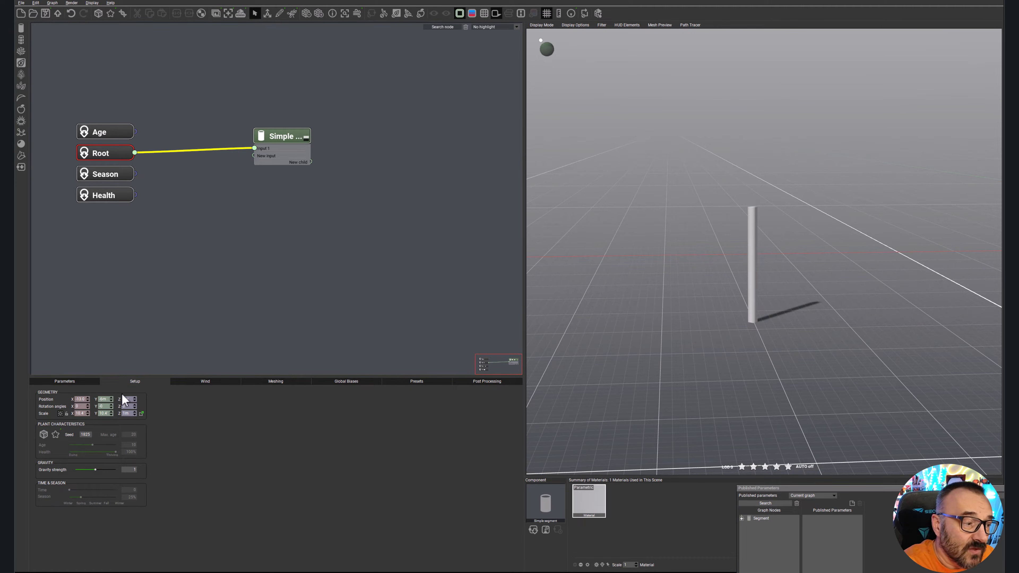
Lower the end keypoint of the simple segment's radius profile to about 0.42.
click(282, 135)
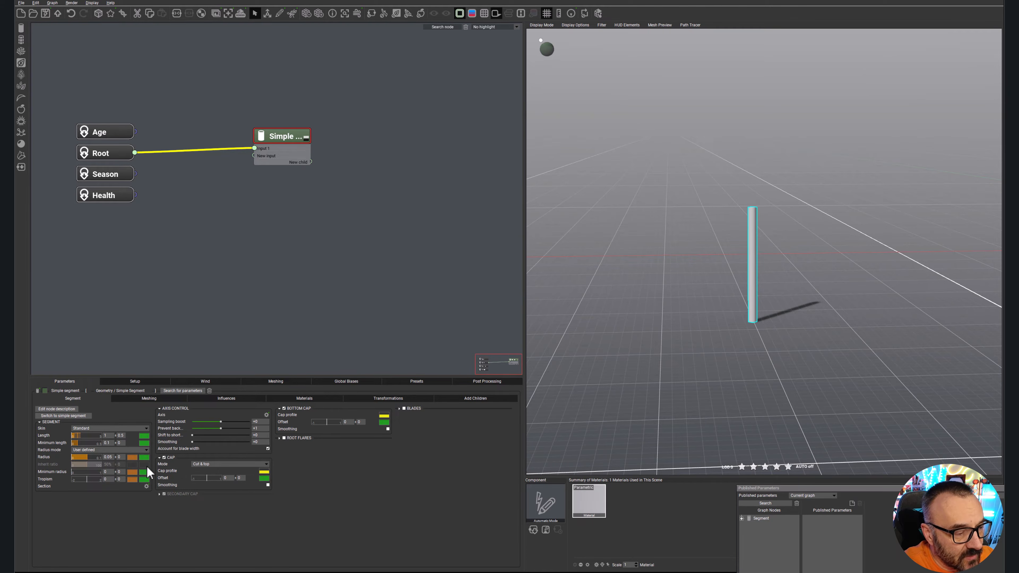
click(133, 457)
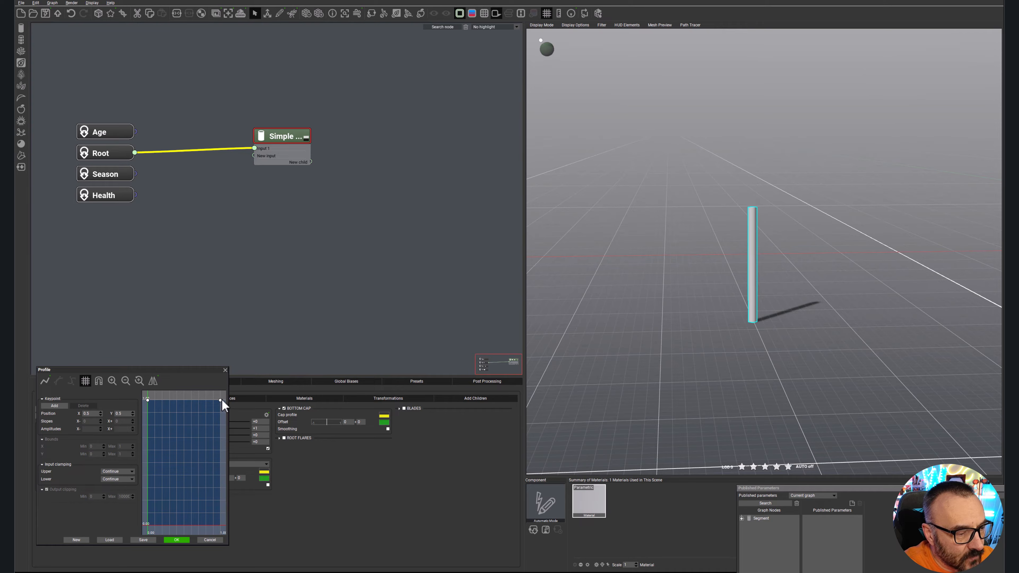
drag(221, 399, 220, 522)
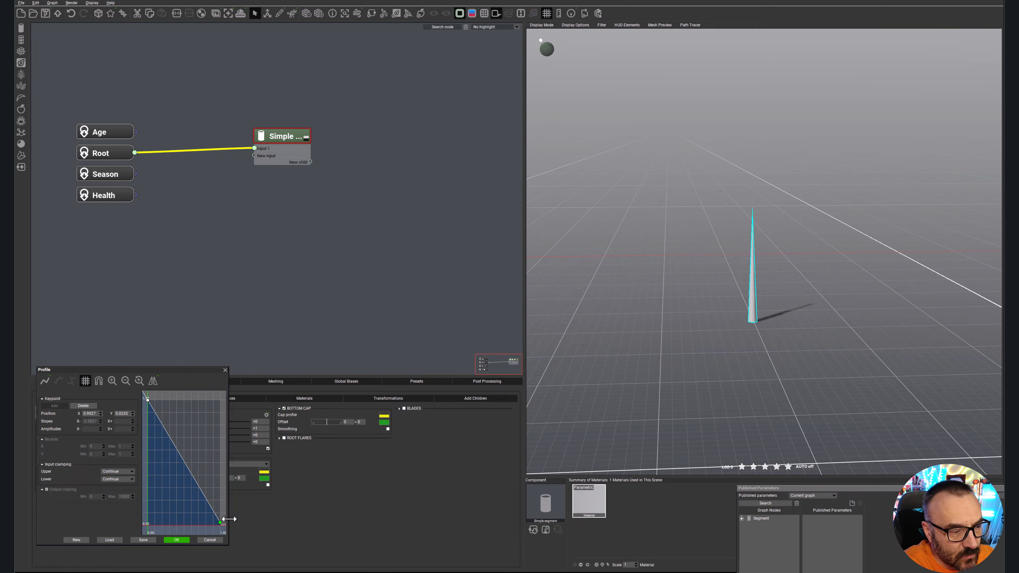
drag(220, 522, 222, 472)
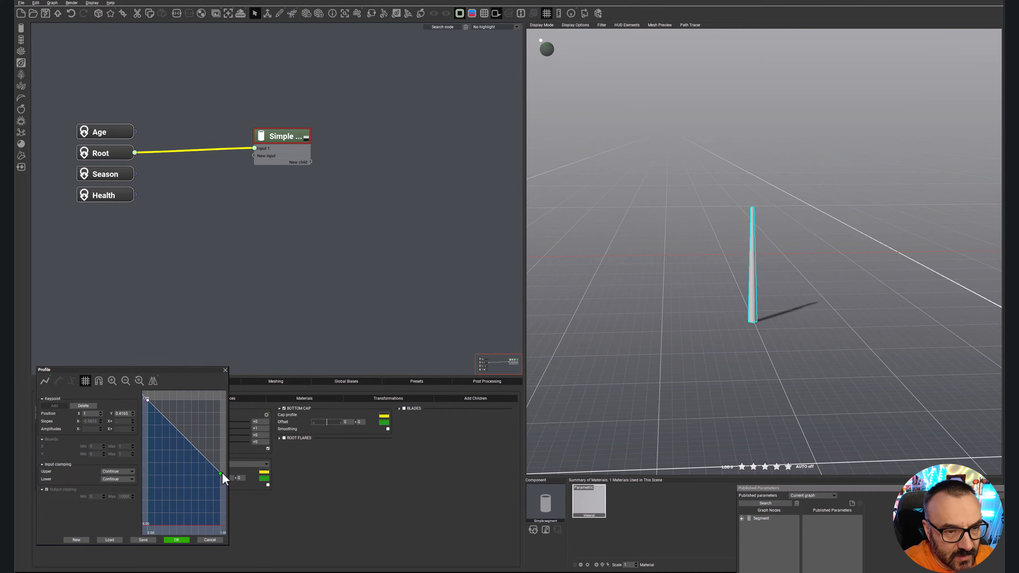
Add a keypoint between the ends of the radius profile and place it at about X 0.78, Y 0.75.
double_click(185, 438)
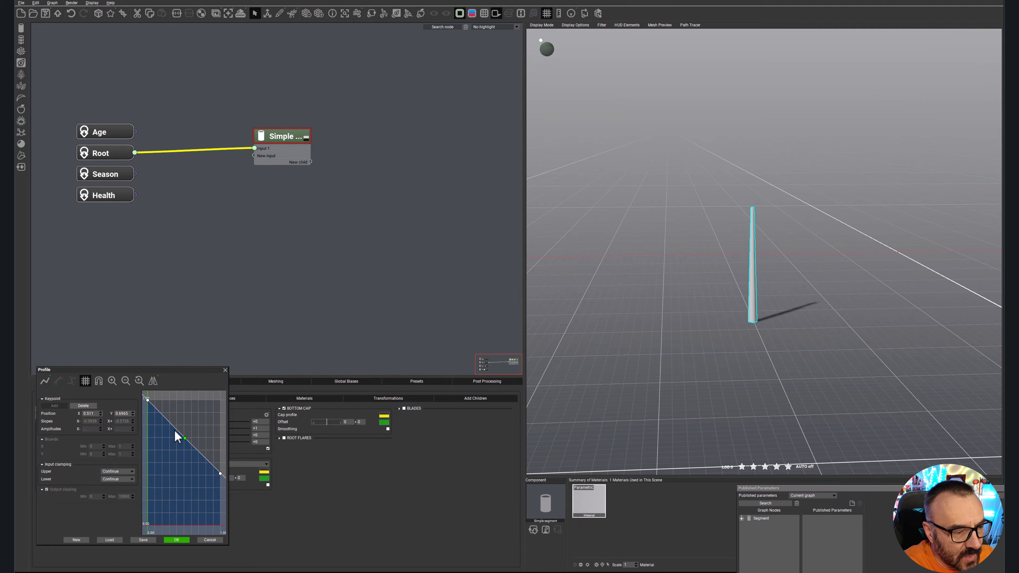
drag(184, 438, 181, 504)
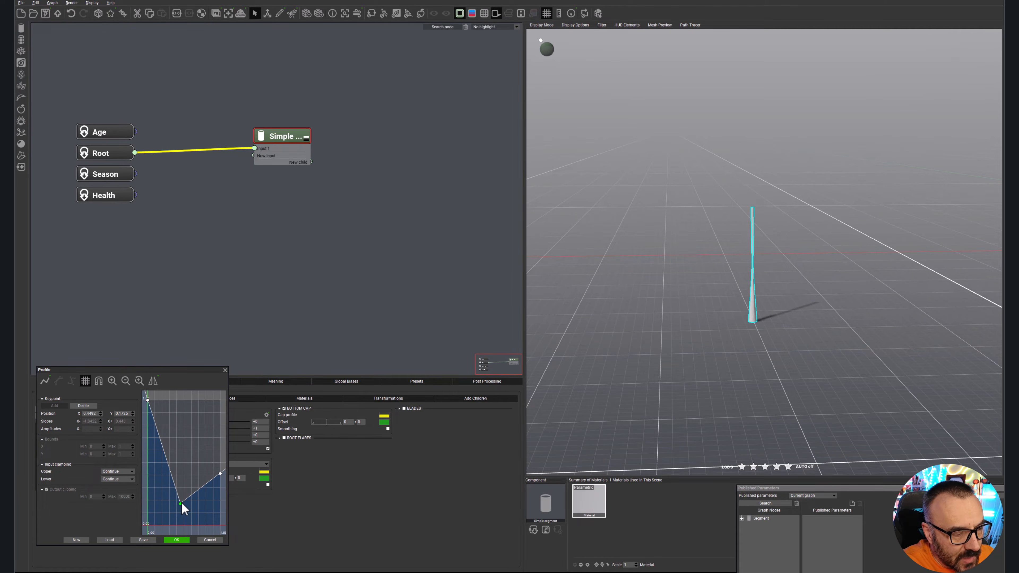
drag(181, 504, 202, 432)
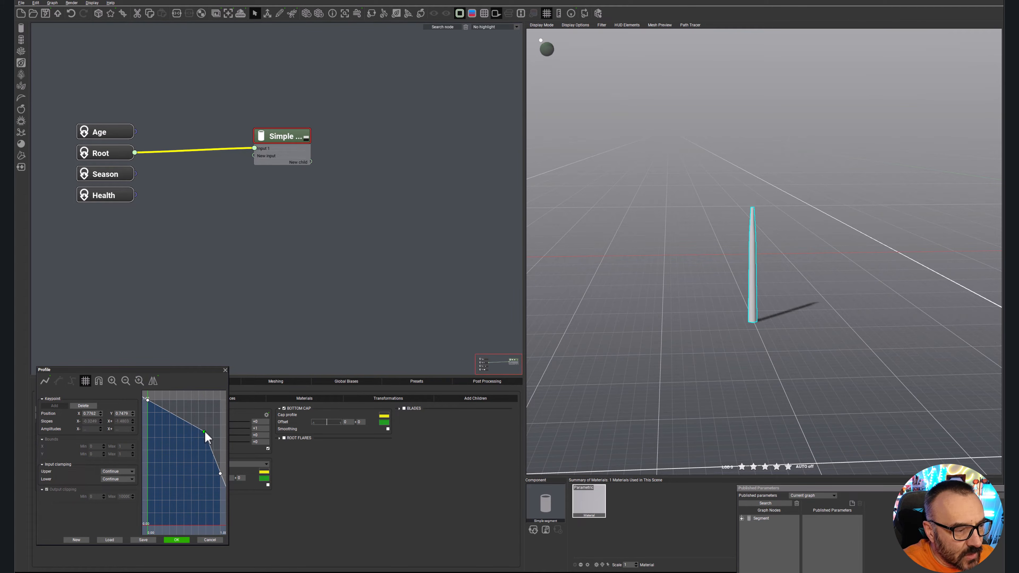
Smooth the radius profile, place its middle keypoint at about 0.6, 0.74 and end keypoint at about 0.97, 0.19, and accept it.
click(43, 381)
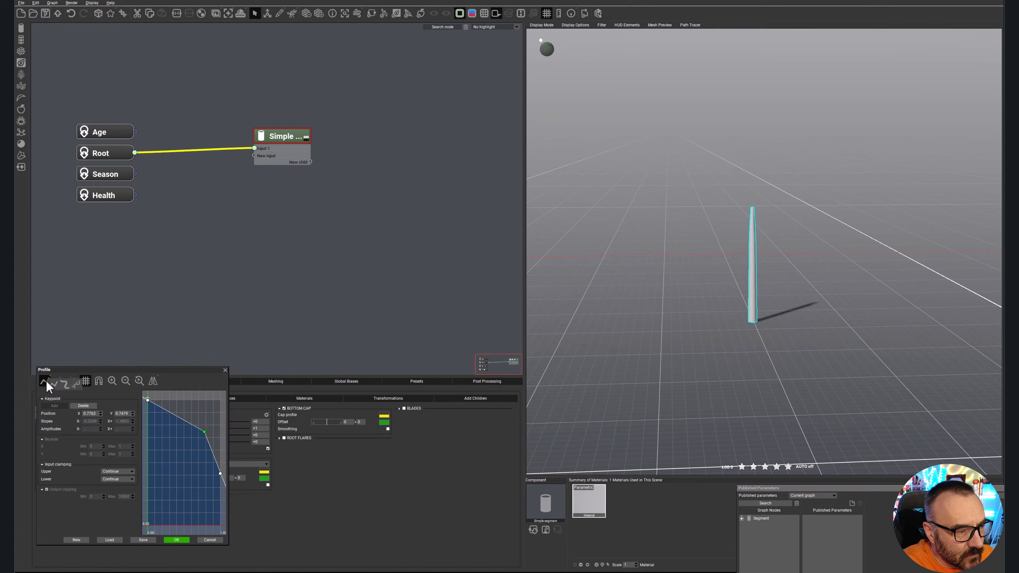
click(73, 386)
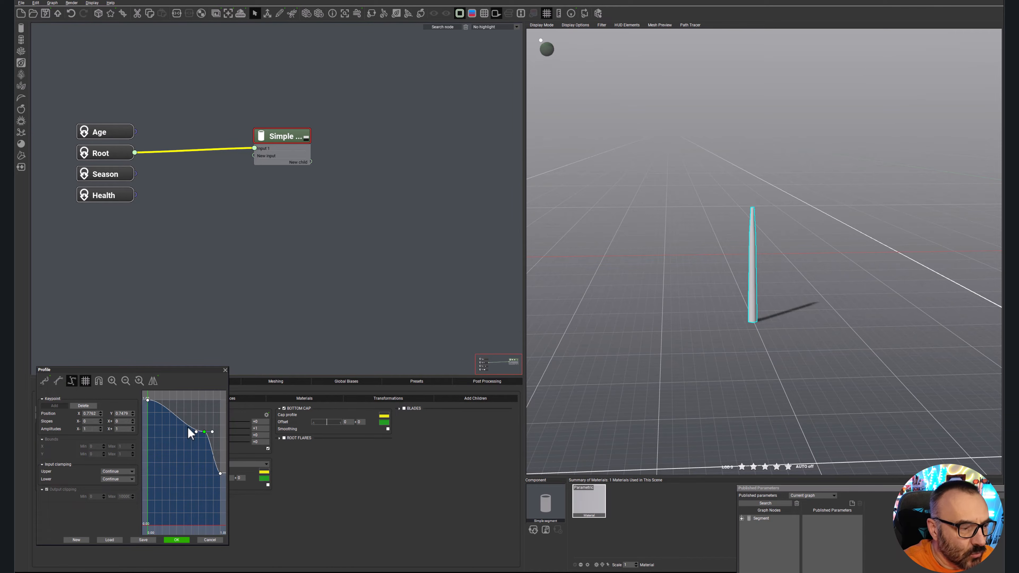
drag(212, 432, 216, 480)
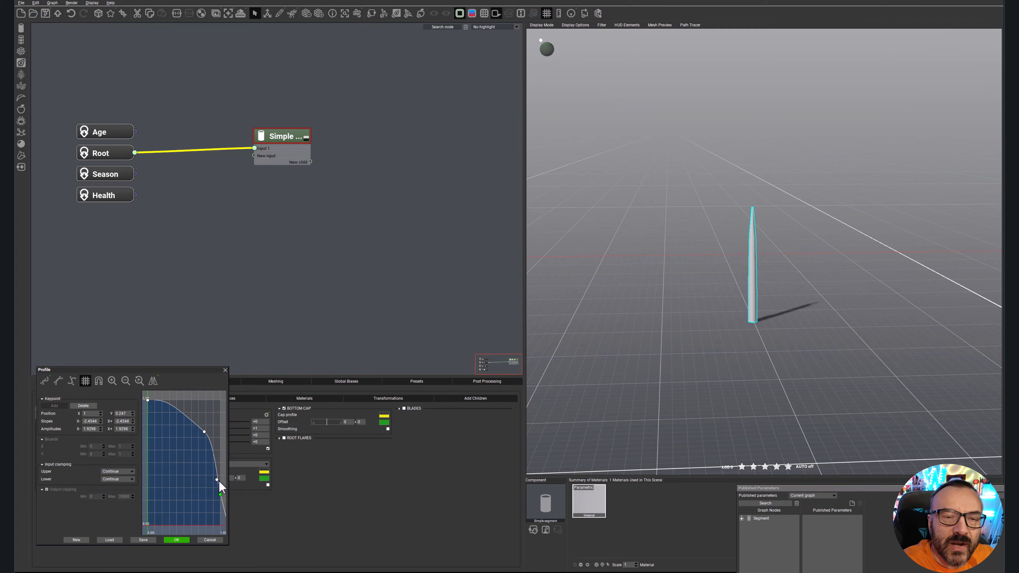
click(203, 430)
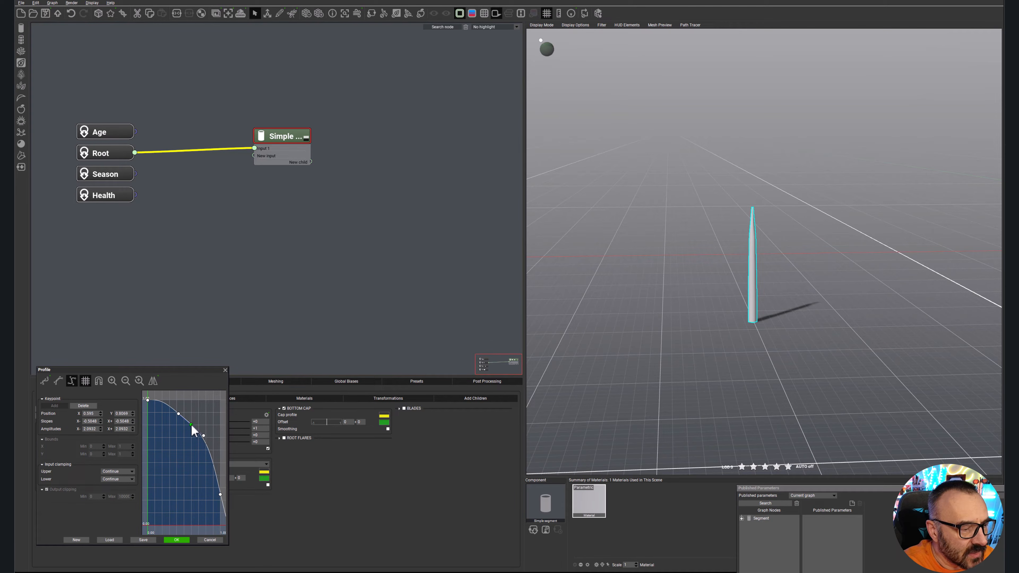
mouse_move(204, 435)
mouse_down()
mouse_move(191, 433)
mouse_move(204, 446)
mouse_up()
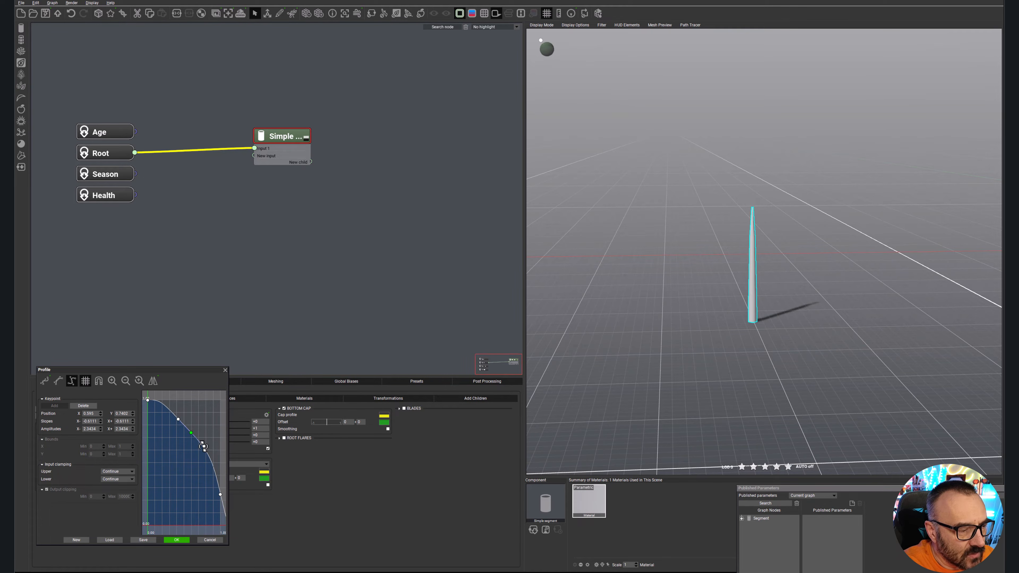
drag(220, 494, 219, 502)
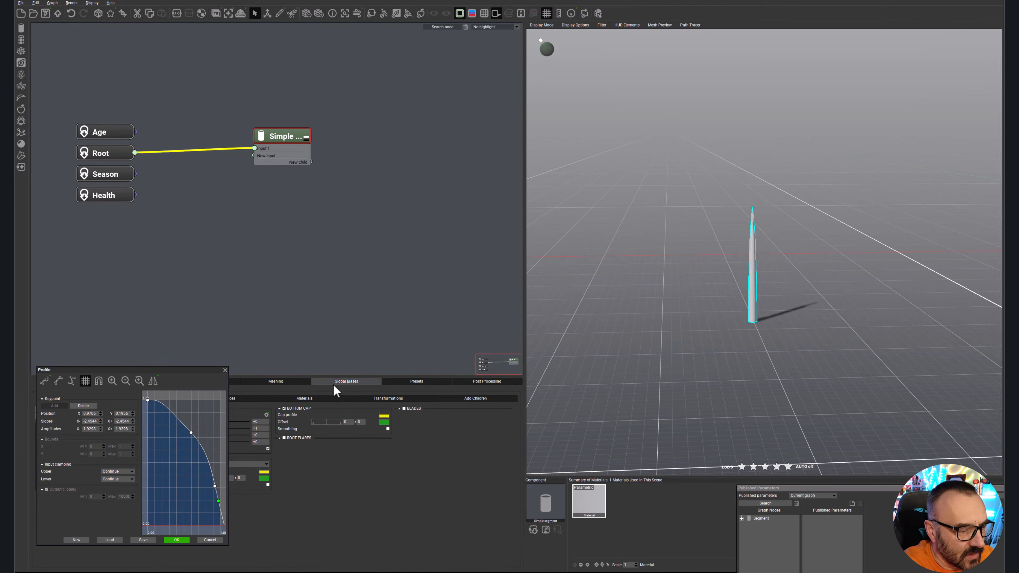
click(176, 539)
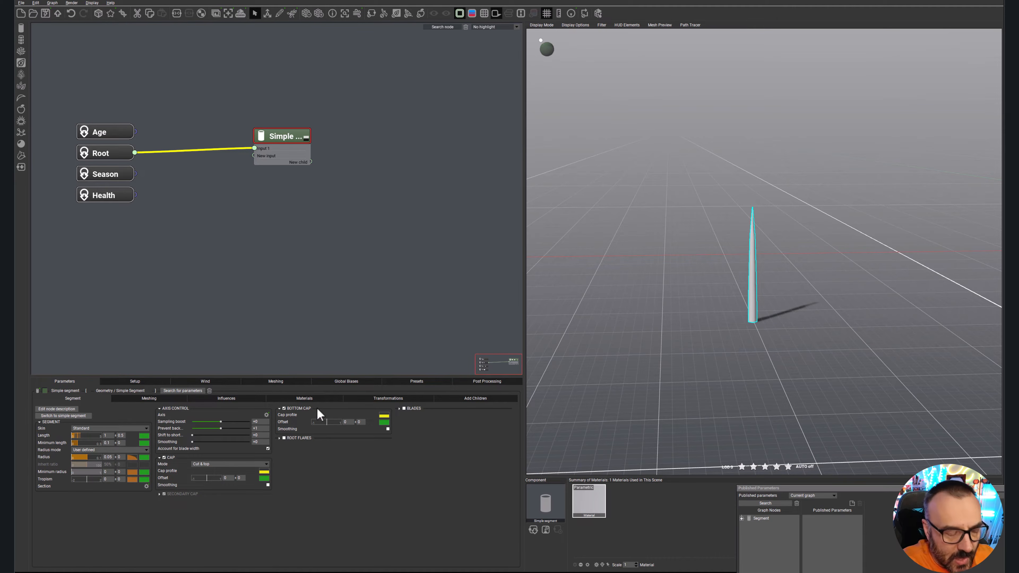
Enable blades on the segment.
drag(823, 345, 753, 356)
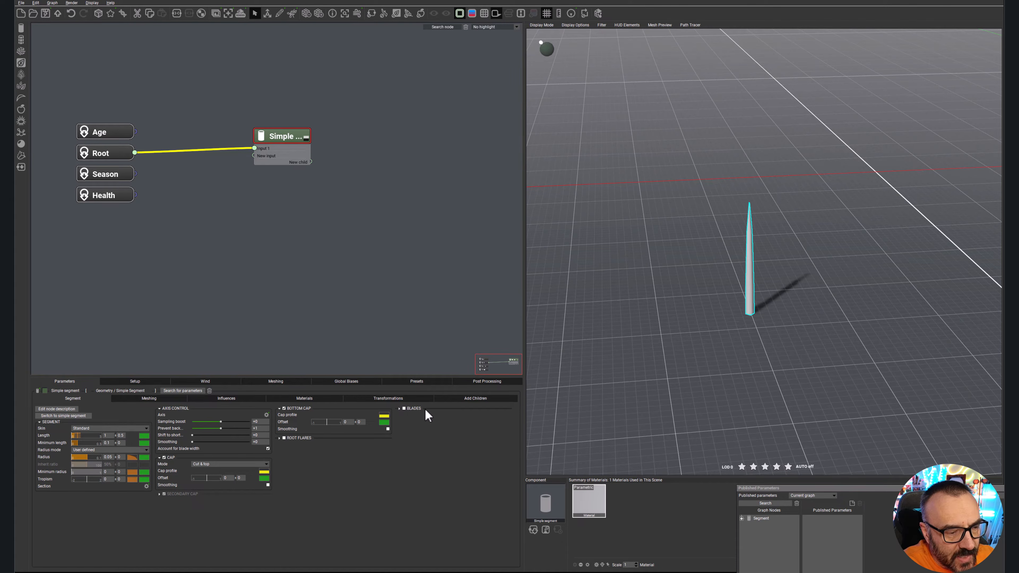
click(404, 409)
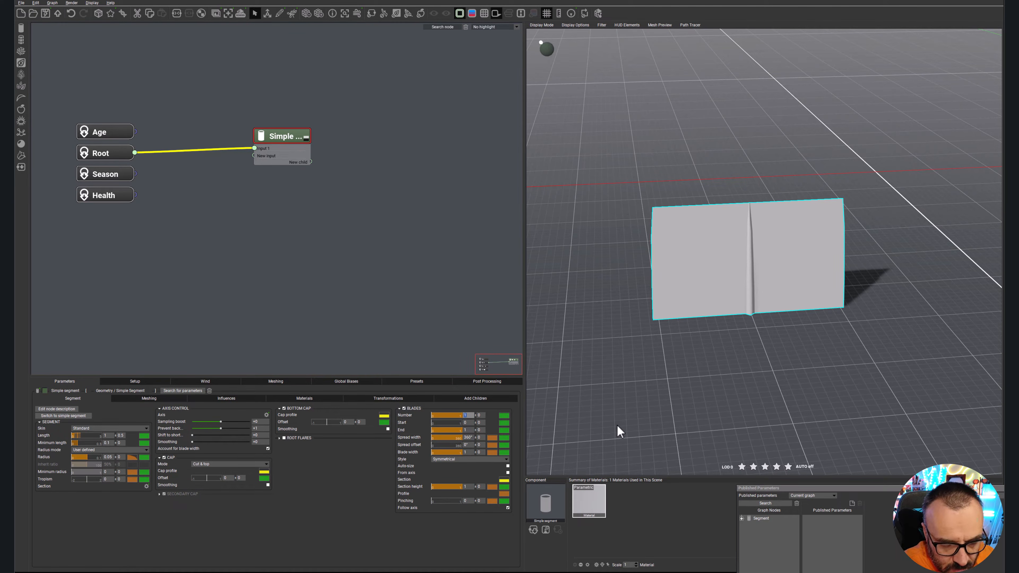
Try three blades on the segment, view them from above, and undo the change.
key(Return)
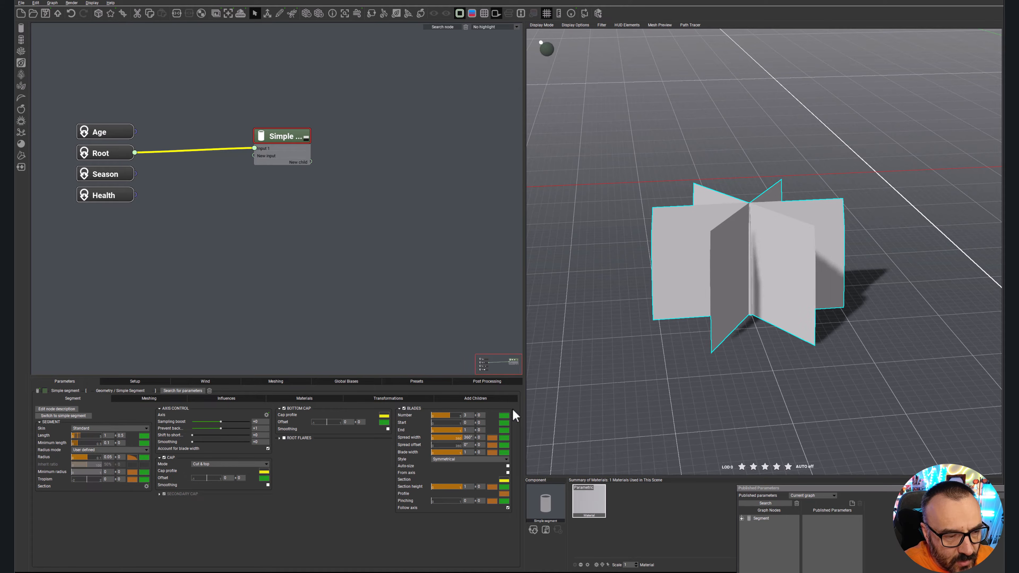
drag(799, 346, 794, 372)
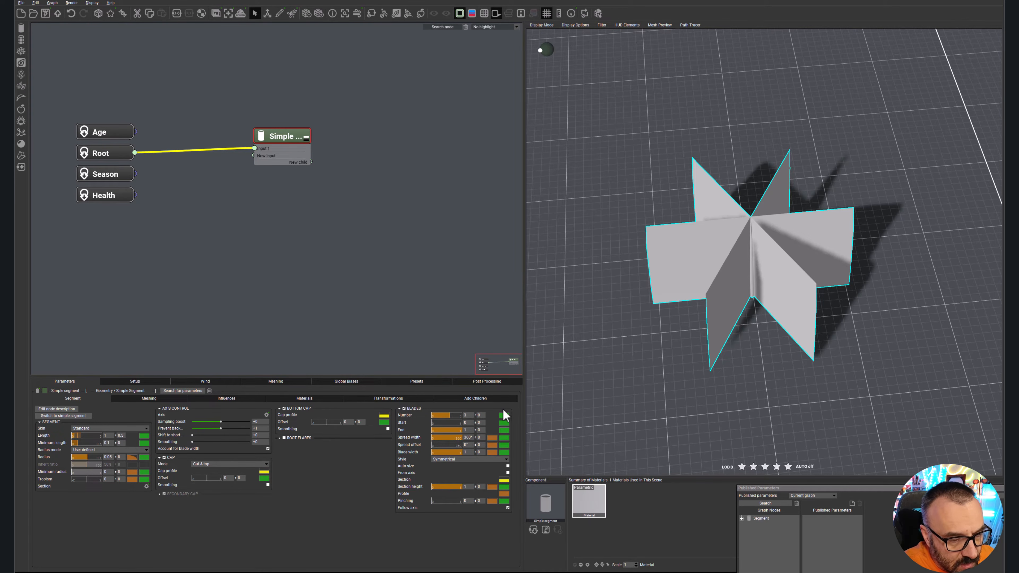
key(ctrl+z)
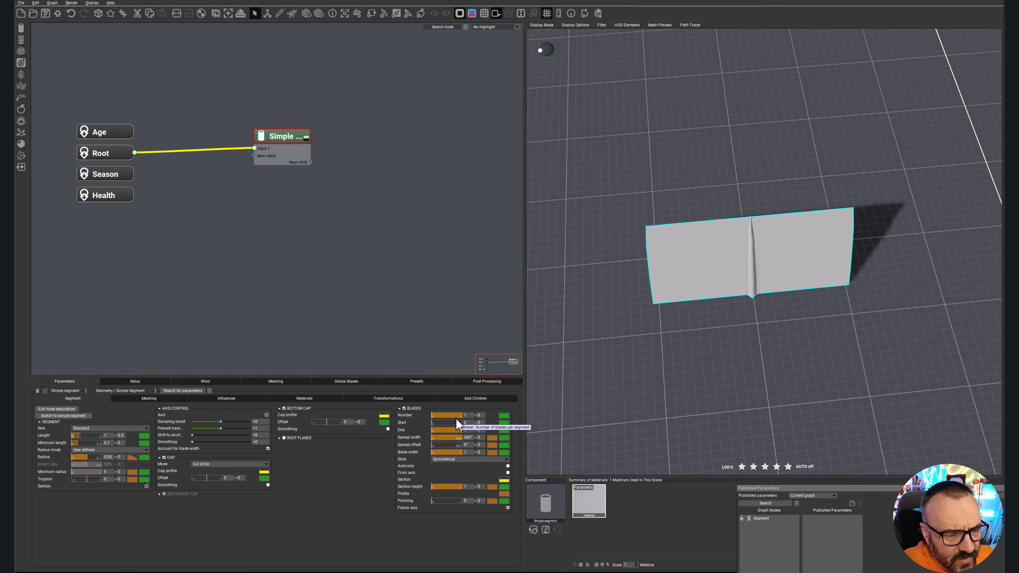
Try a blade start of 0.17, return it to 0, and test the spread width, leaving it at 360°.
drag(826, 339, 756, 314)
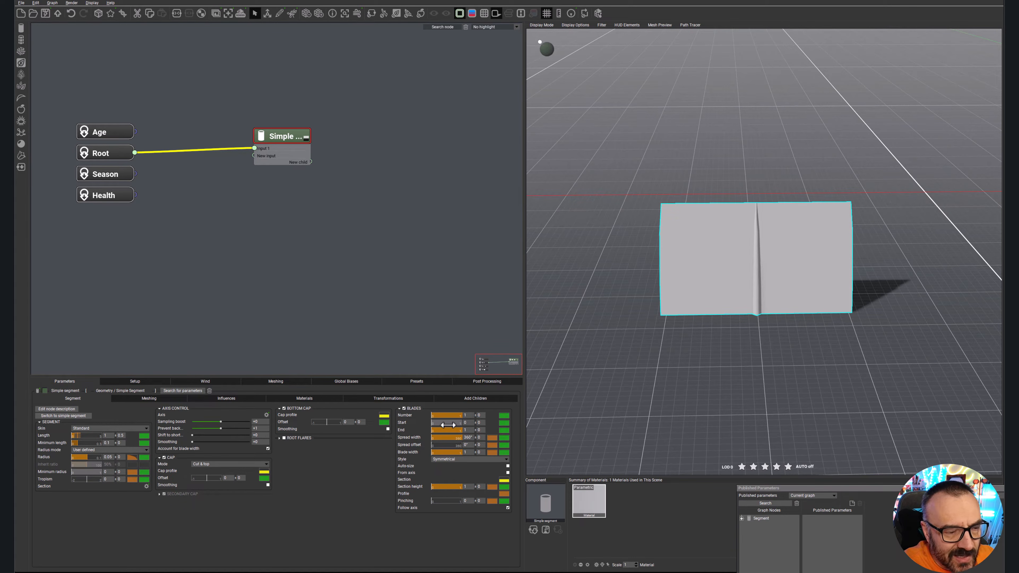
click(439, 422)
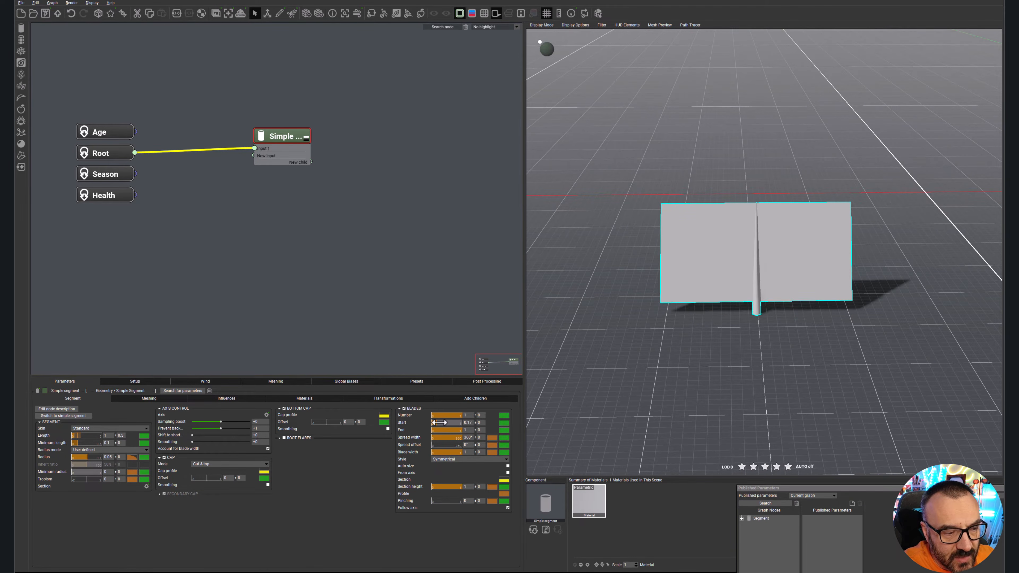
drag(439, 422, 431, 422)
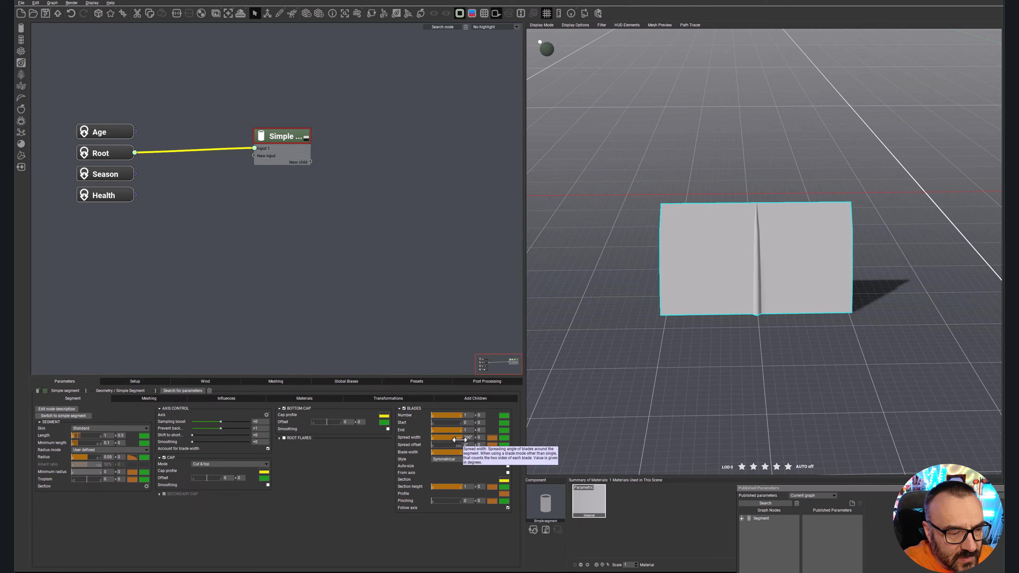
mouse_move(459, 439)
mouse_down()
mouse_move(446, 437)
mouse_move(468, 438)
mouse_up()
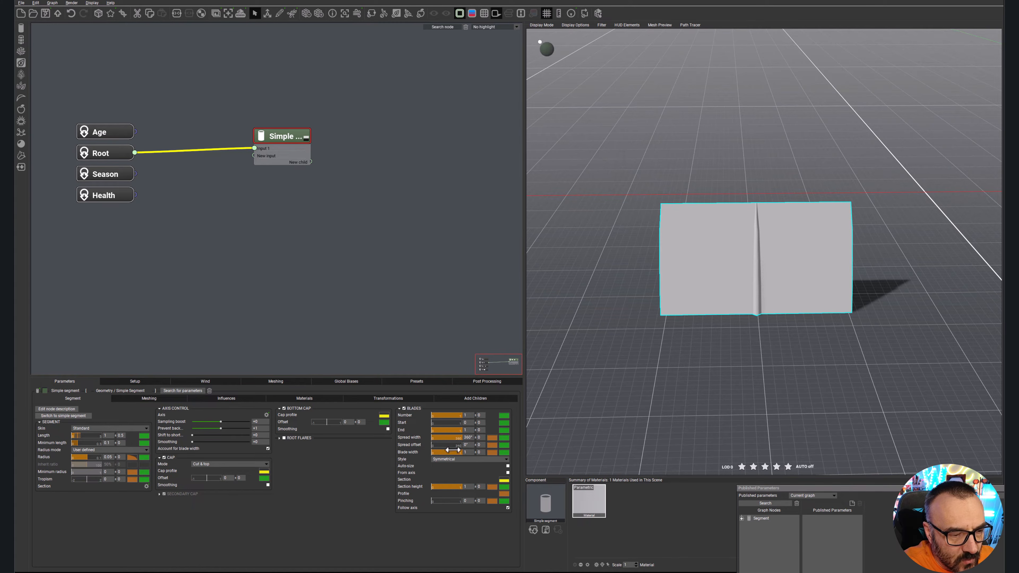
Reduce the blade width to 0.06 and lower the end keypoint of its profile to about 0.32.
drag(466, 454, 431, 441)
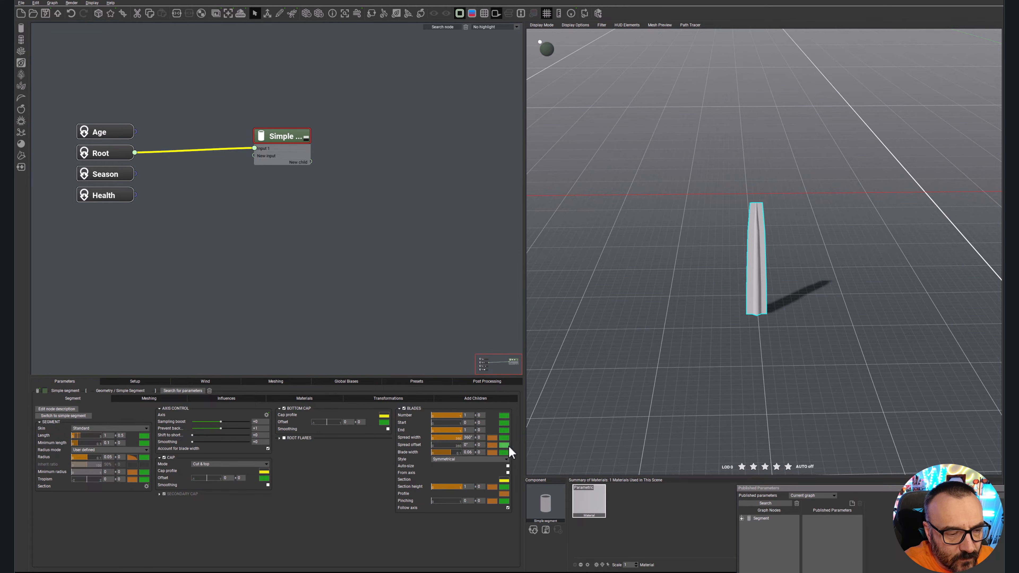
click(492, 452)
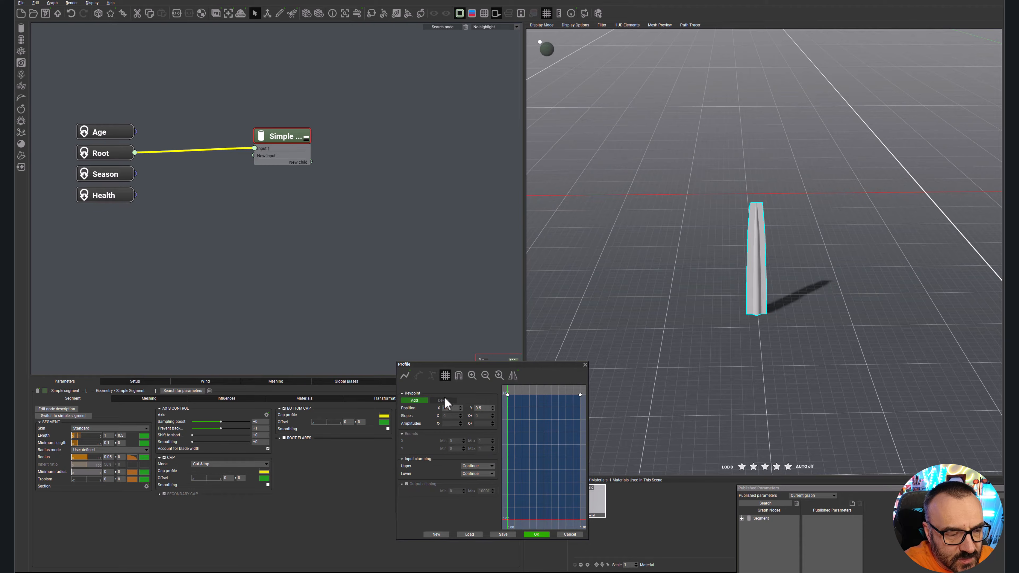
drag(581, 395, 581, 501)
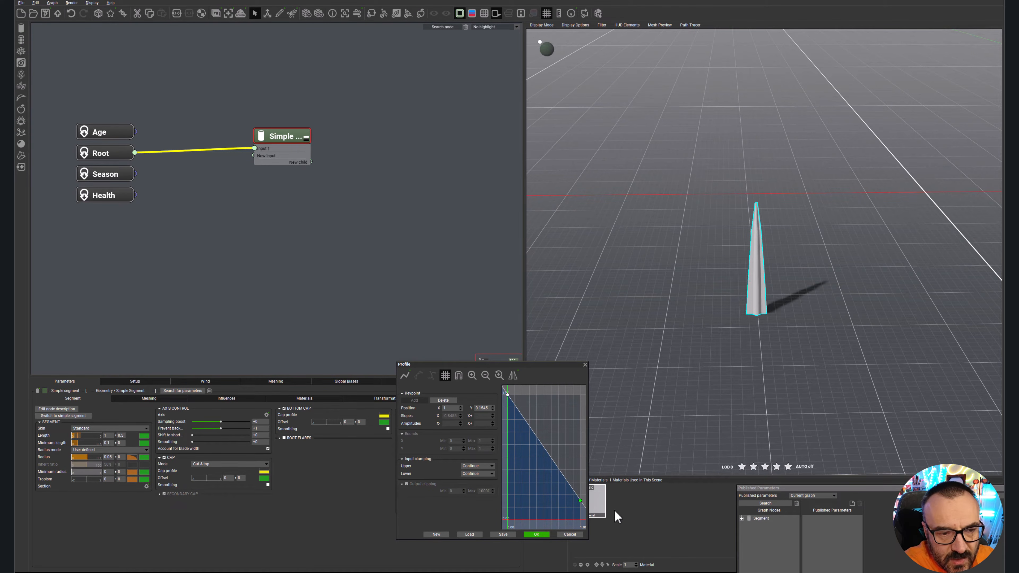
drag(579, 502, 581, 481)
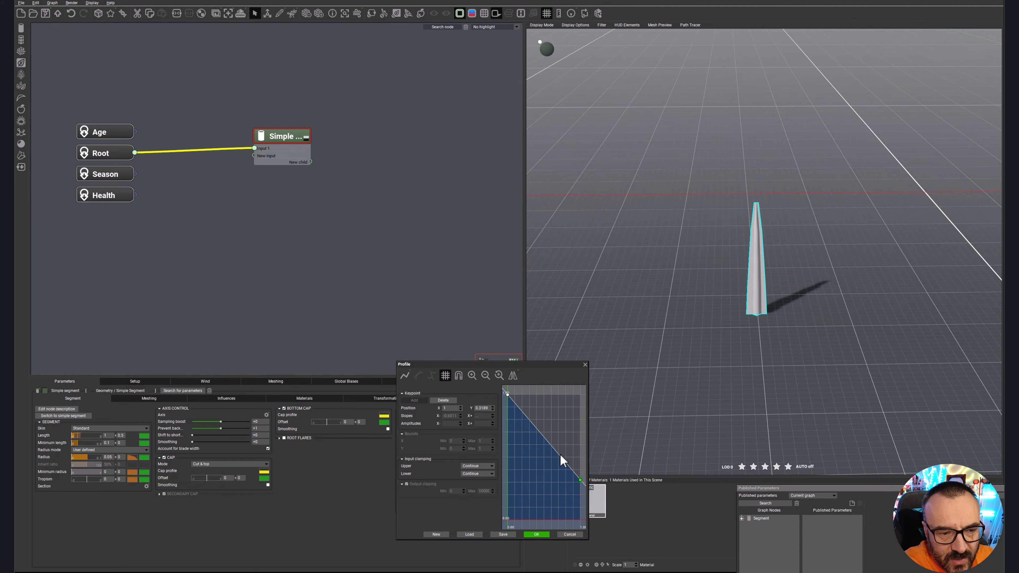
Shape the blade width profile into a central peak, with the start keypoint at about 0.32 and the end at about 0.2.
click(545, 438)
drag(507, 395, 551, 423)
drag(507, 458, 508, 465)
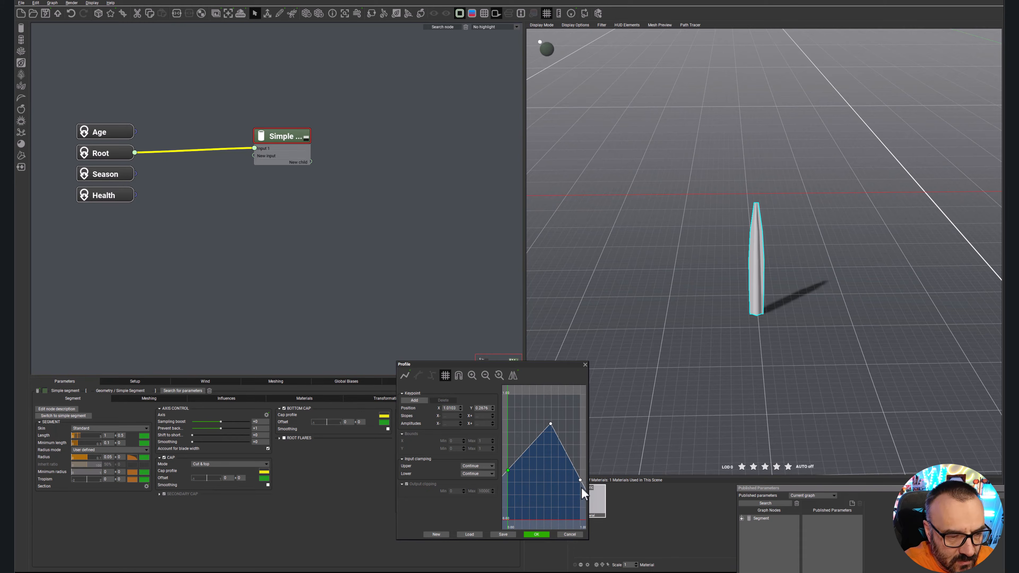
drag(580, 479, 581, 494)
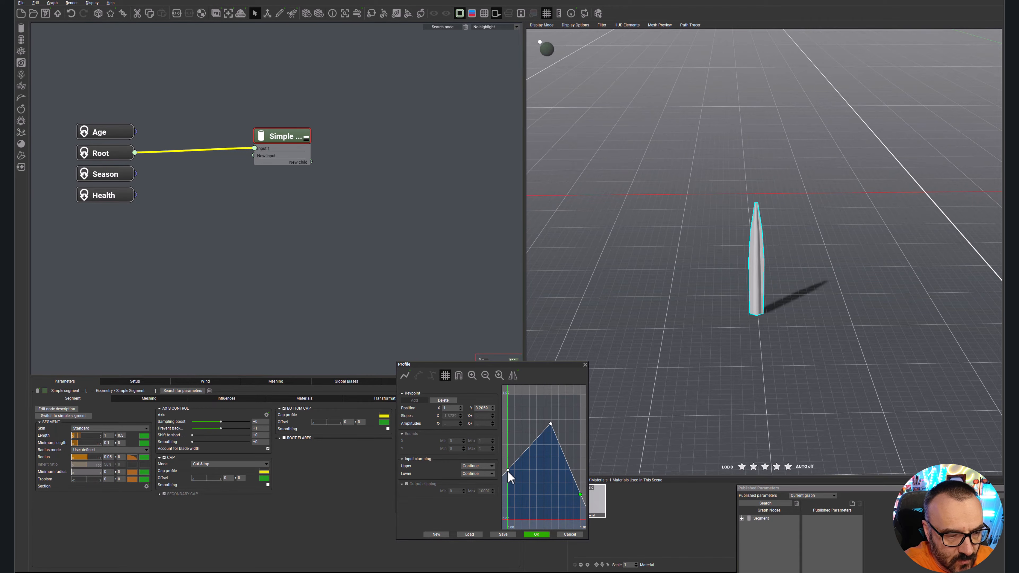
drag(508, 470, 509, 480)
Smooth the blade width profile, angle the curve downward at its end keypoint, and accept the profile.
click(406, 377)
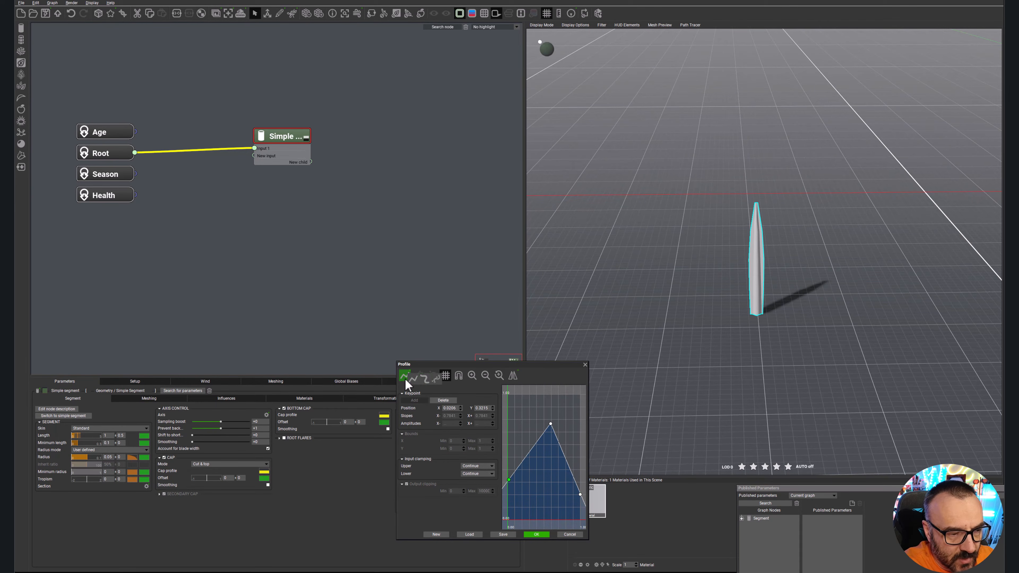
click(426, 379)
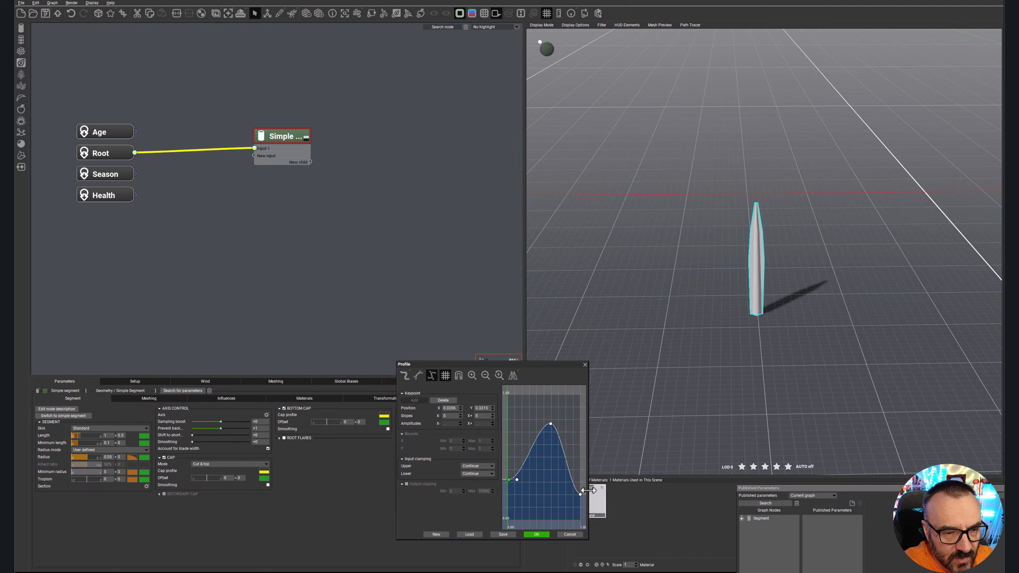
drag(579, 494, 578, 487)
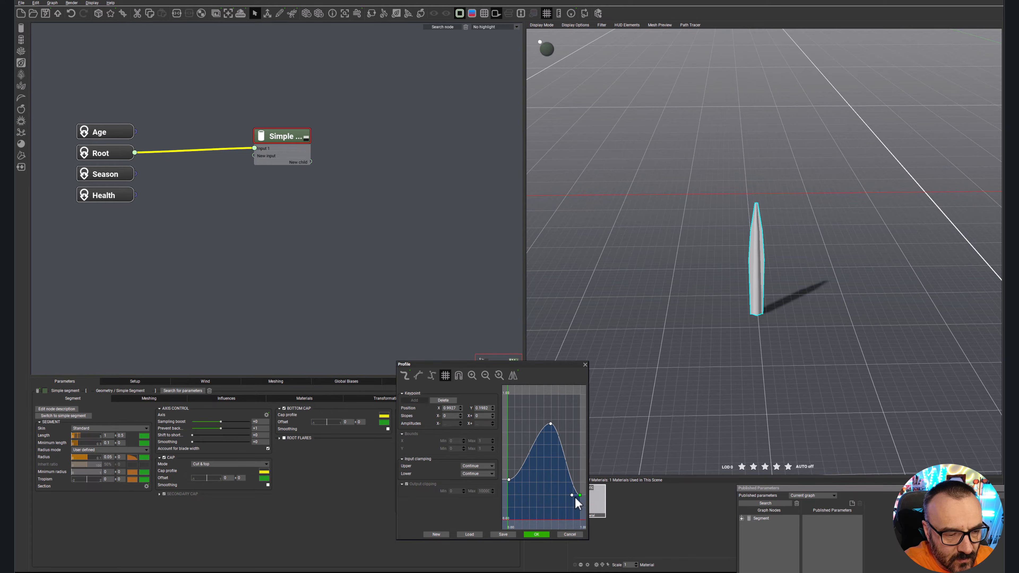
drag(572, 494, 575, 489)
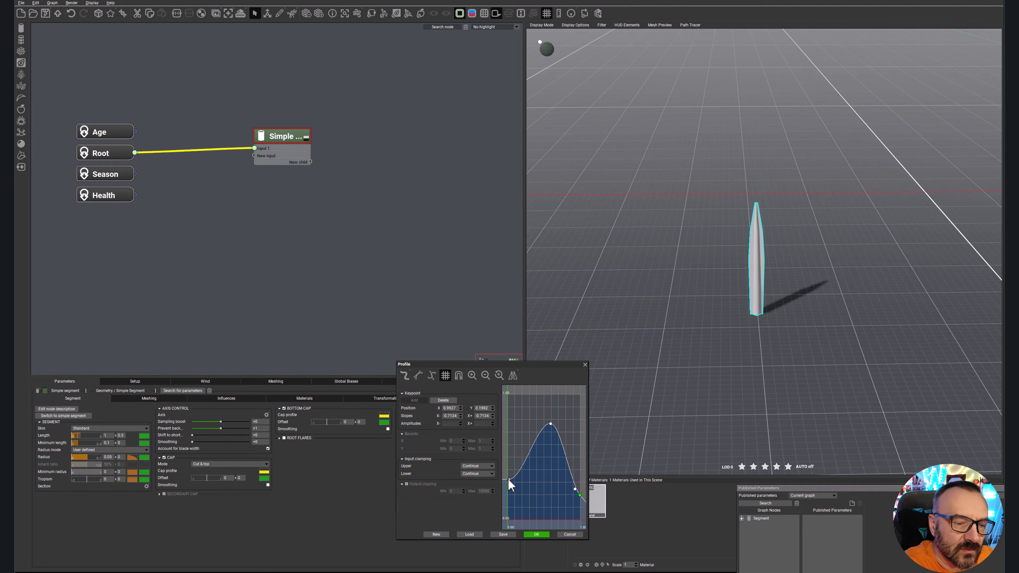
click(537, 534)
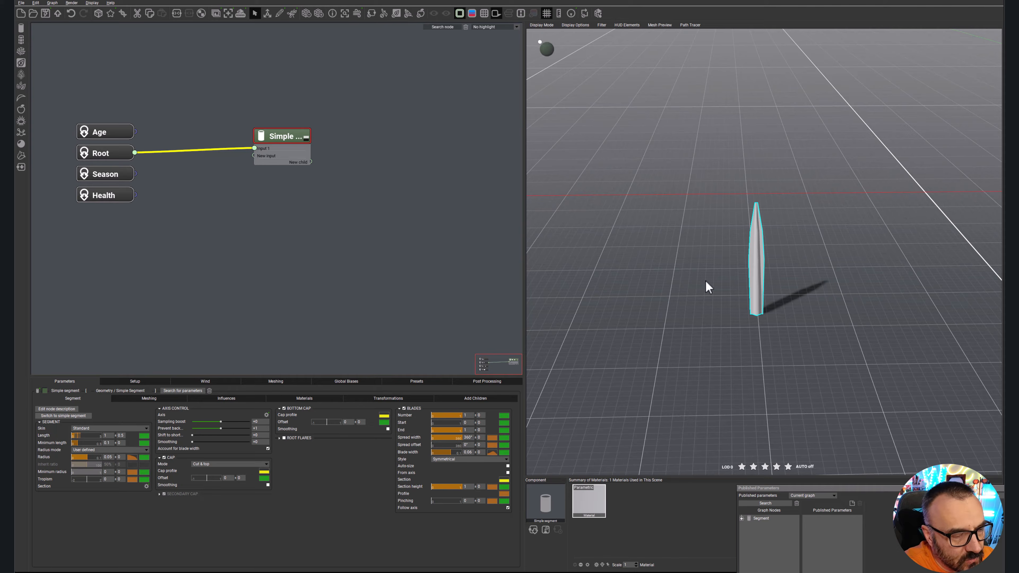
mouse_move(708, 320)
mouse_down()
mouse_move(791, 341)
mouse_move(850, 320)
mouse_move(800, 366)
mouse_move(717, 352)
mouse_move(689, 323)
mouse_move(719, 326)
mouse_up()
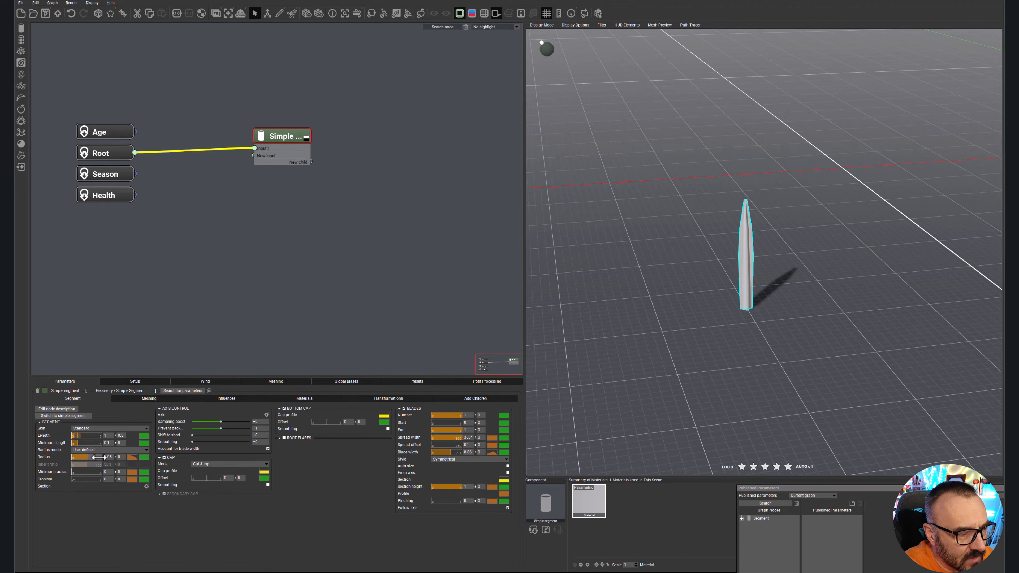
Test the segment's radius at 0.05 and reduce it to 0.
mouse_move(98, 456)
mouse_down()
mouse_move(89, 456)
mouse_move(103, 454)
mouse_up()
click(109, 457)
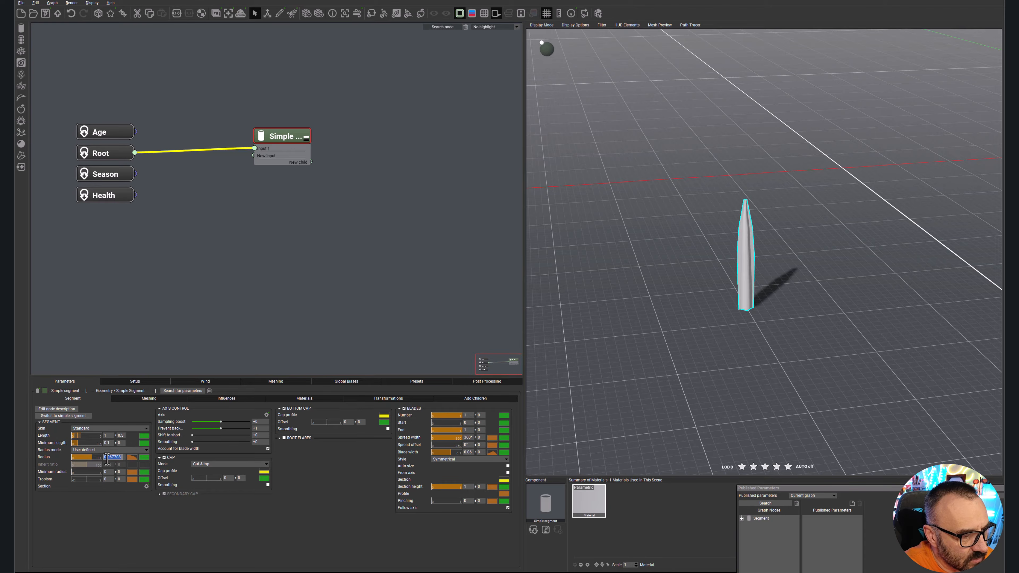
text(0.05)
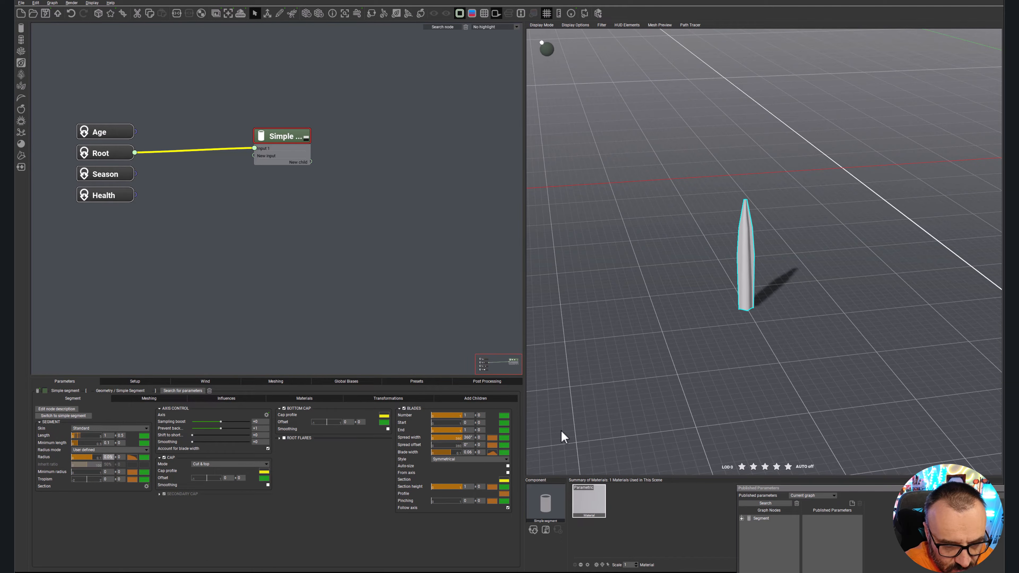
key(Return)
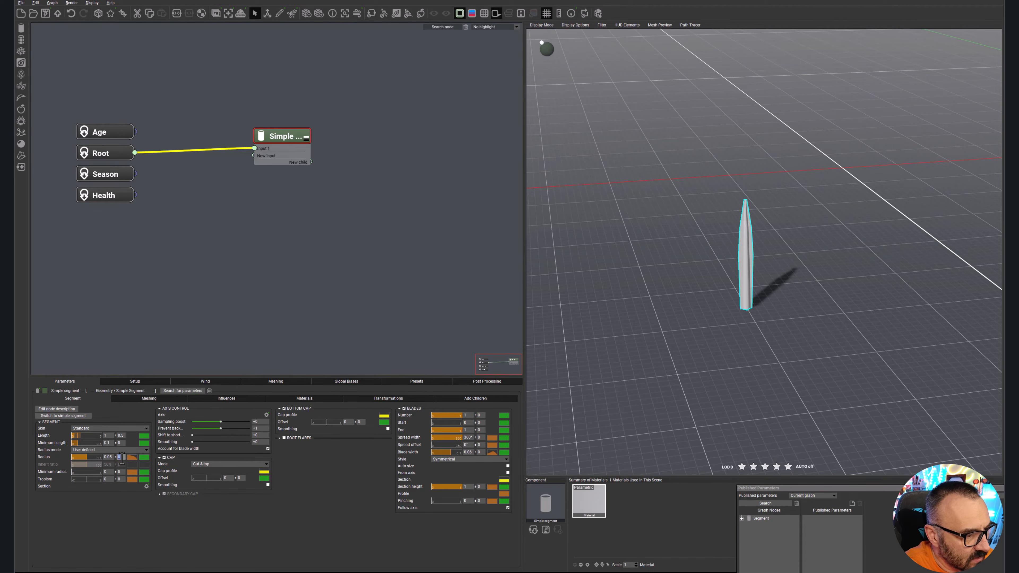
click(201, 552)
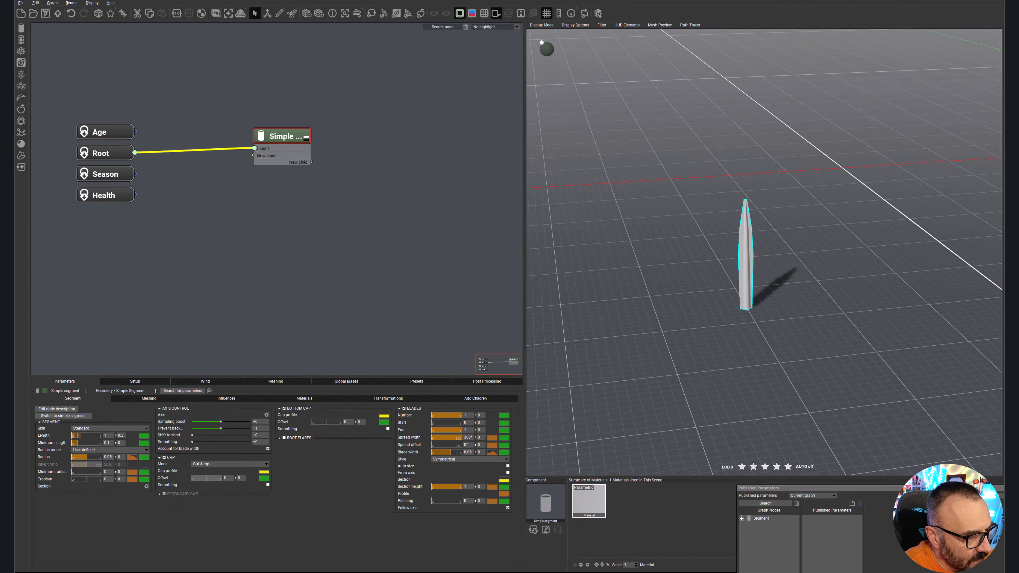
key(ctrl+z)
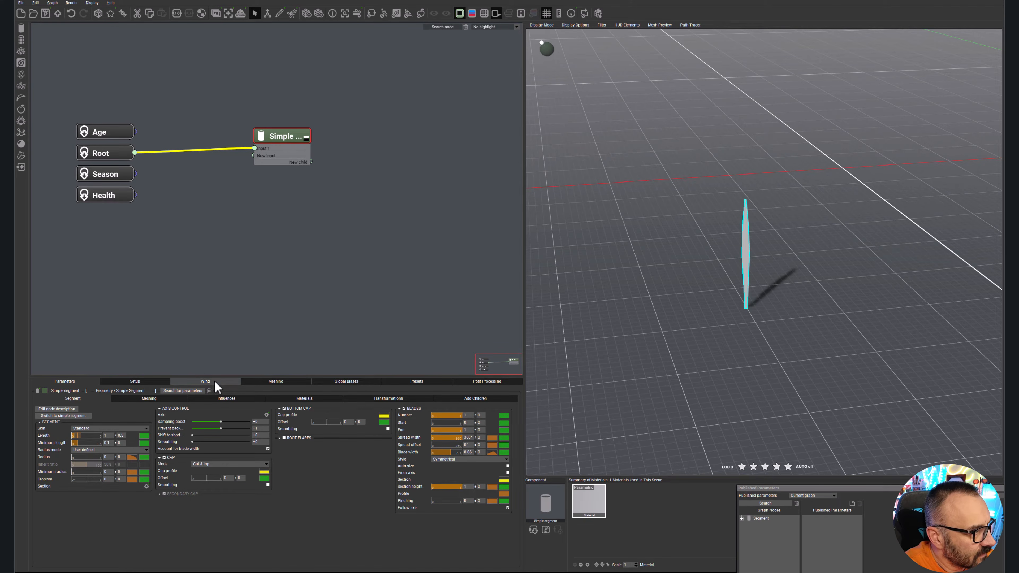
Try a blade width of 0.4 on the segment and bring it down to 0.11.
click(730, 281)
click(280, 136)
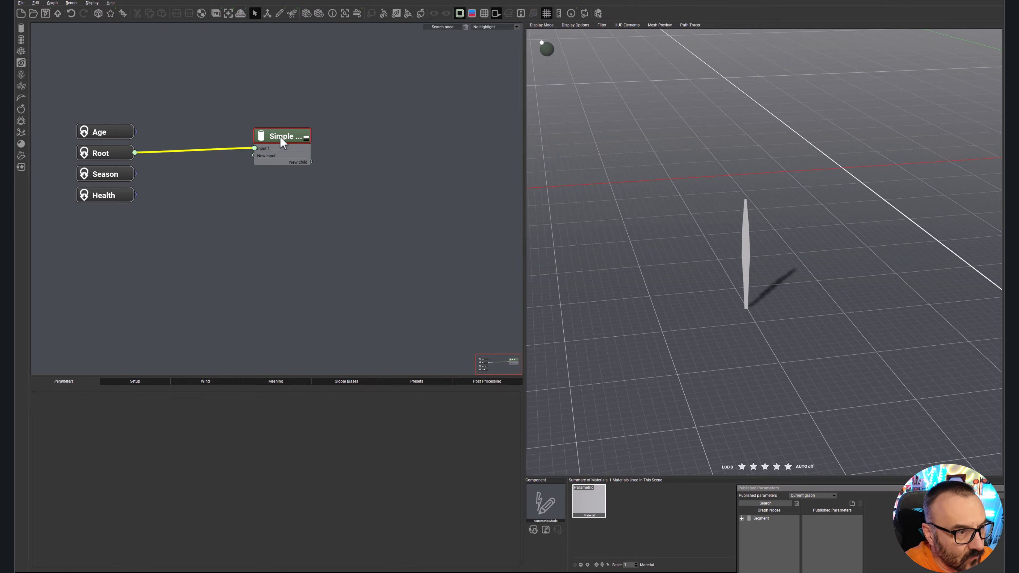
right_drag(707, 307, 678, 302)
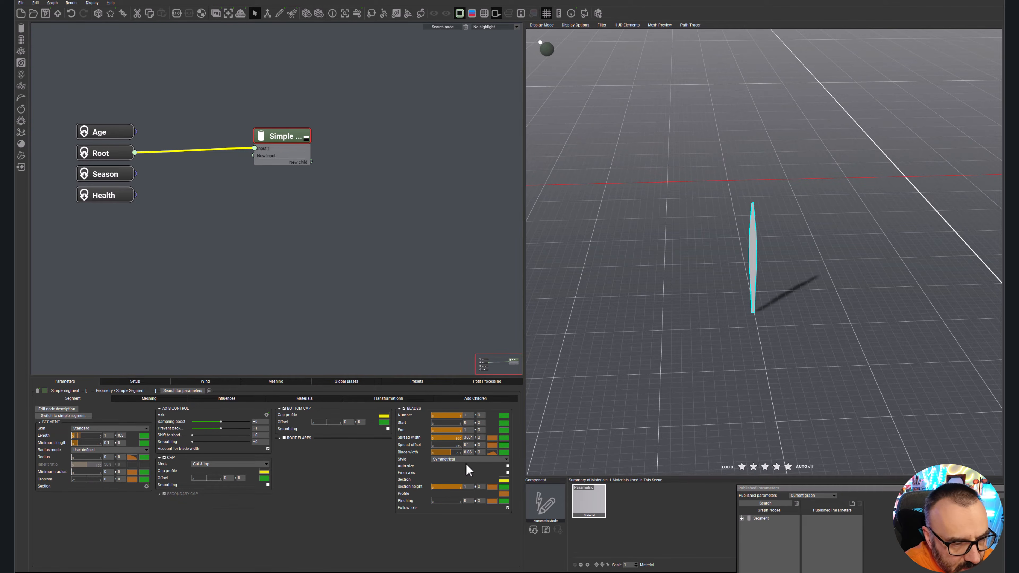
drag(448, 452, 552, 449)
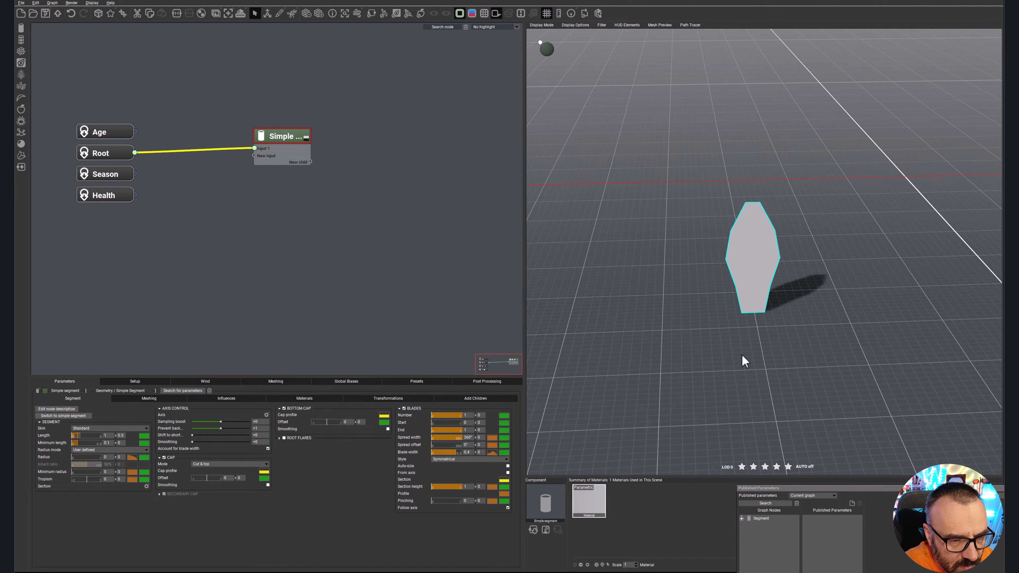
right_drag(706, 358, 659, 352)
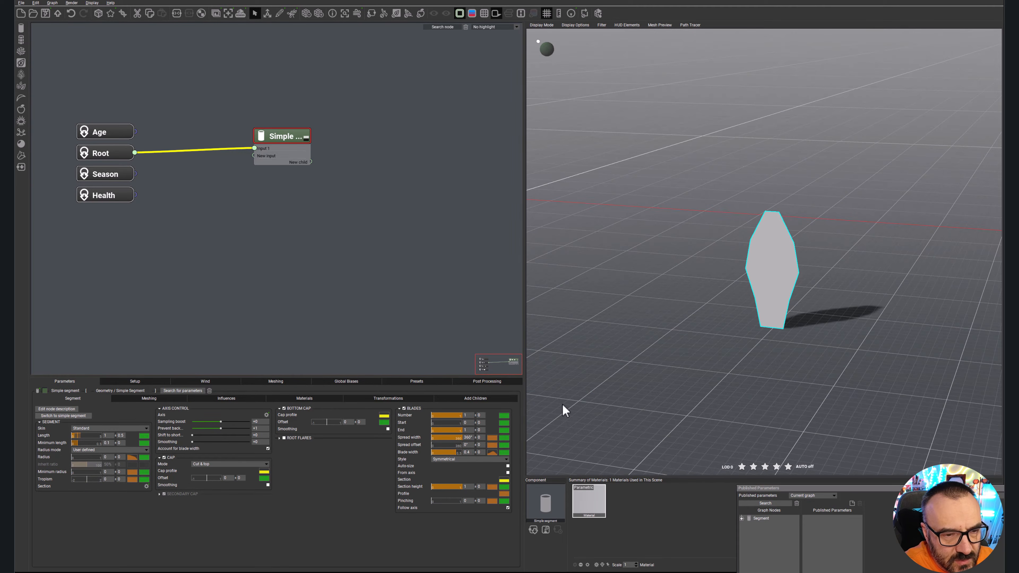
drag(447, 452, 445, 452)
right_drag(790, 299, 775, 278)
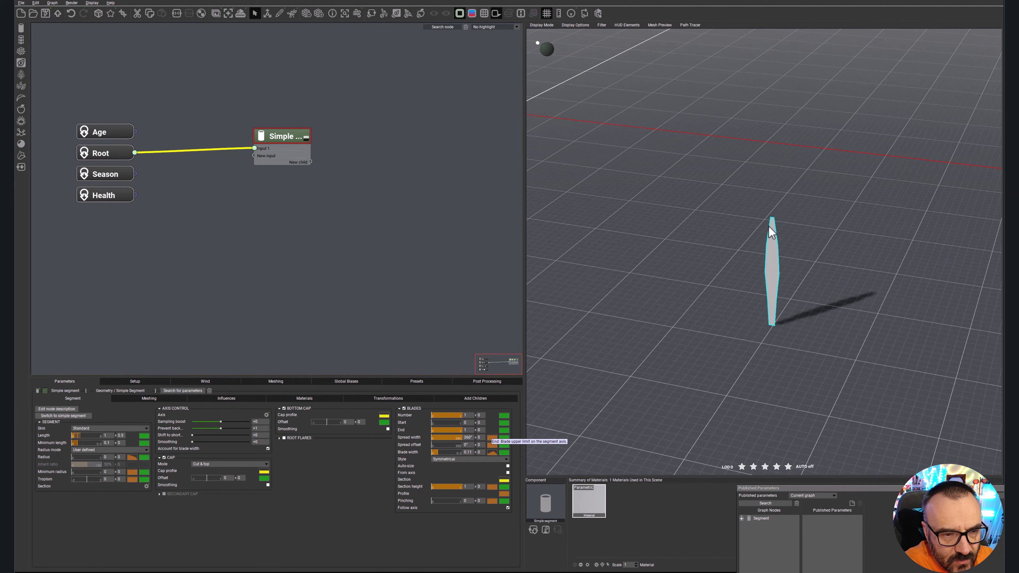
Lower the end keypoint of the blade width profile to about 0.04 and accept the profile.
click(492, 453)
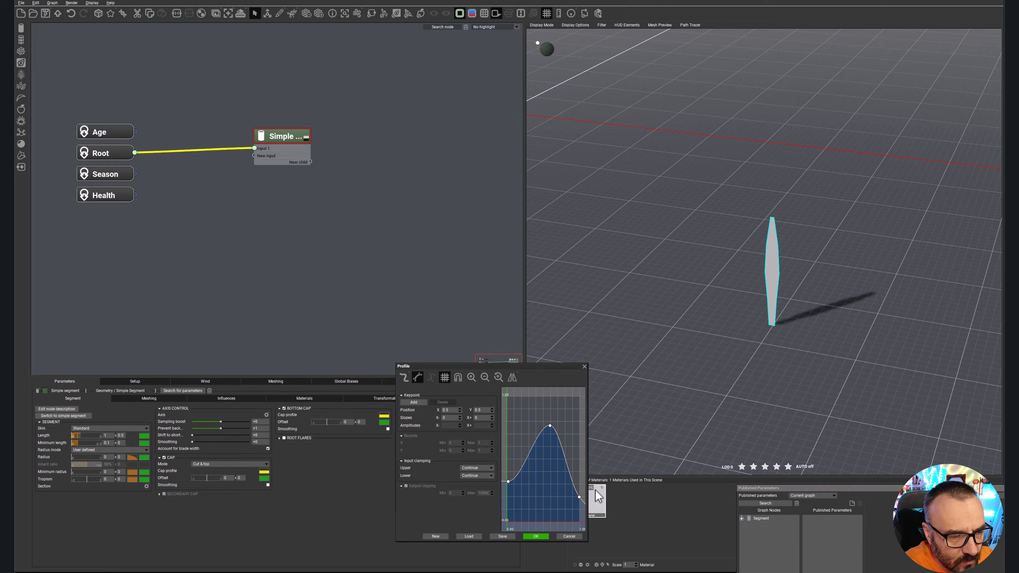
mouse_move(579, 498)
mouse_down()
mouse_move(579, 516)
mouse_move(572, 506)
mouse_up()
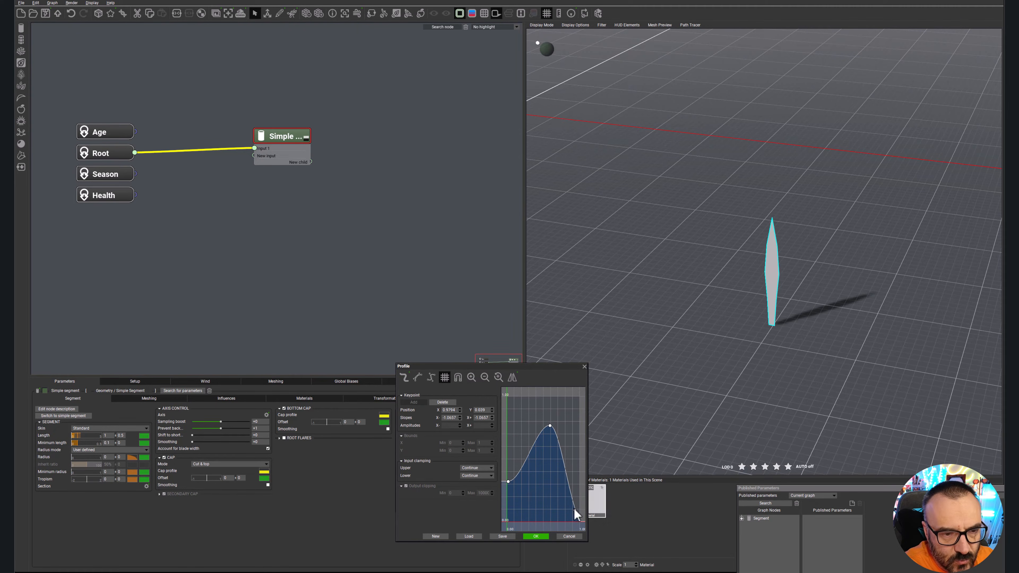
click(540, 537)
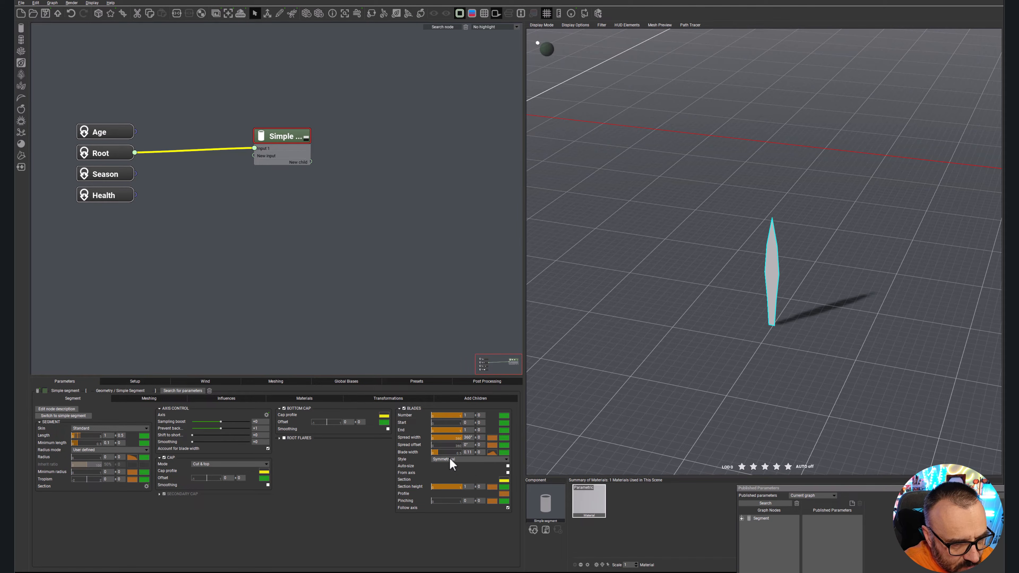
click(504, 493)
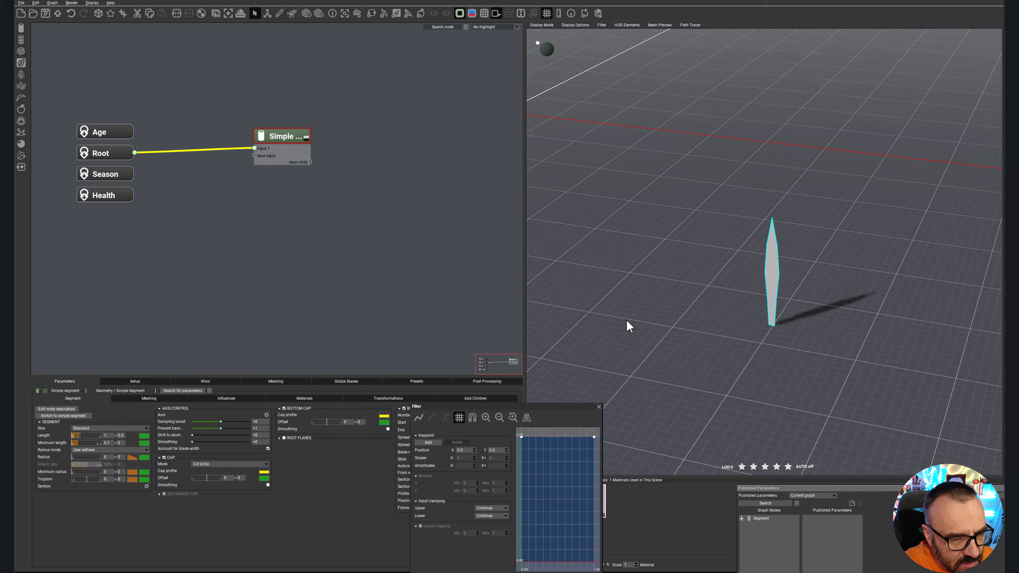
click(560, 438)
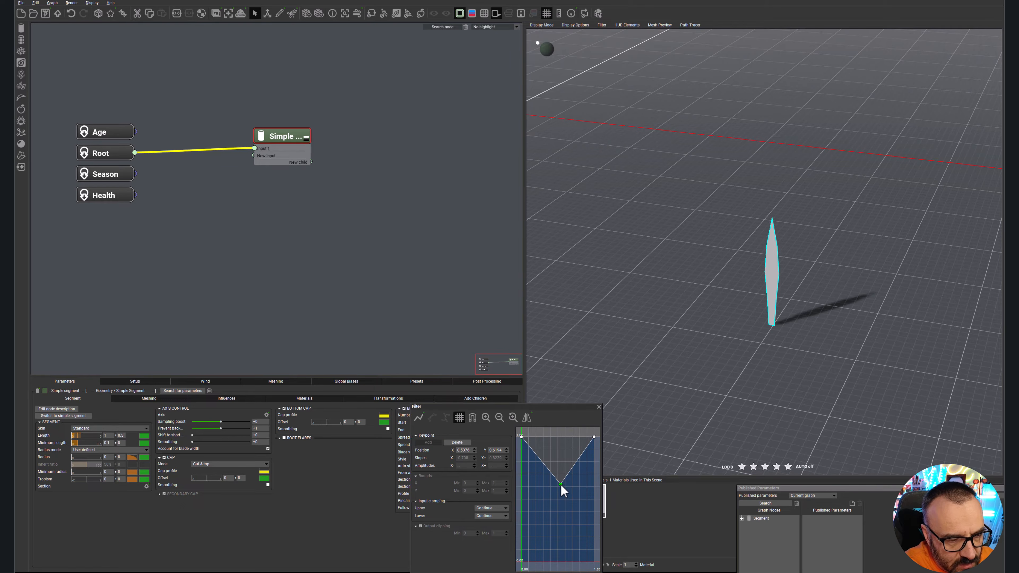
drag(812, 264, 785, 293)
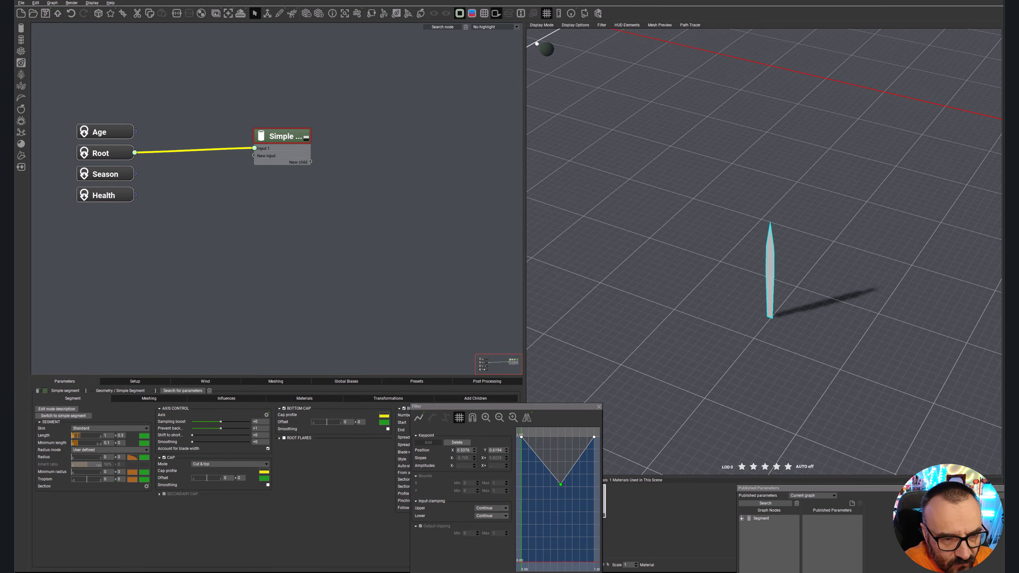
click(582, 571)
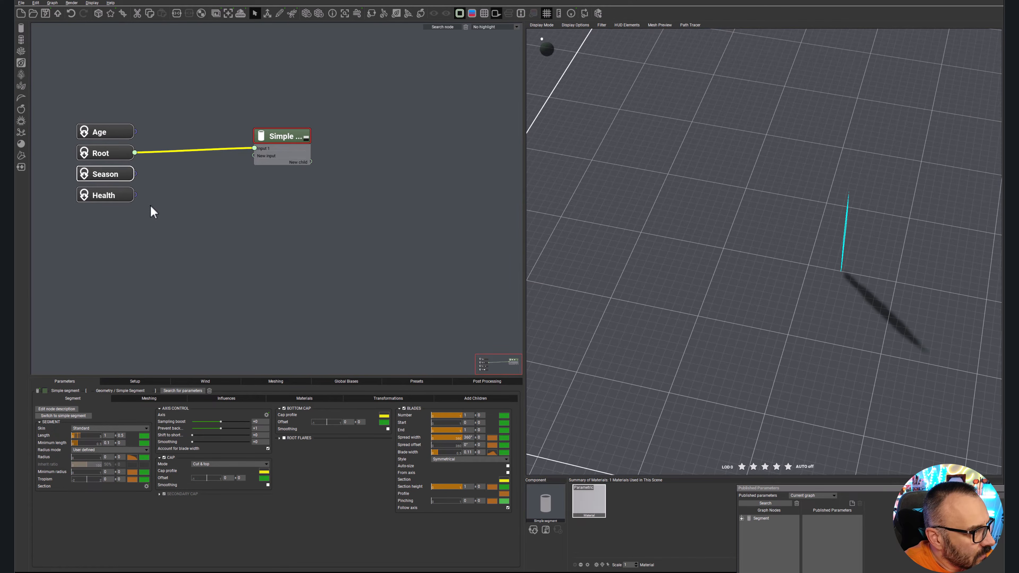
drag(711, 311, 901, 281)
scroll(823, 288, up, 4)
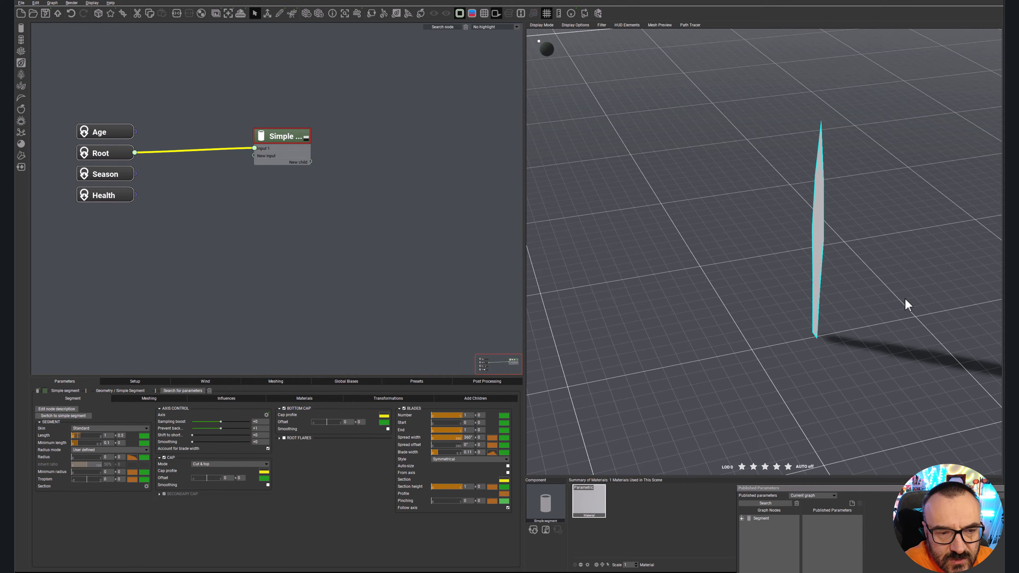
middle_drag(905, 297, 818, 288)
drag(818, 288, 932, 315)
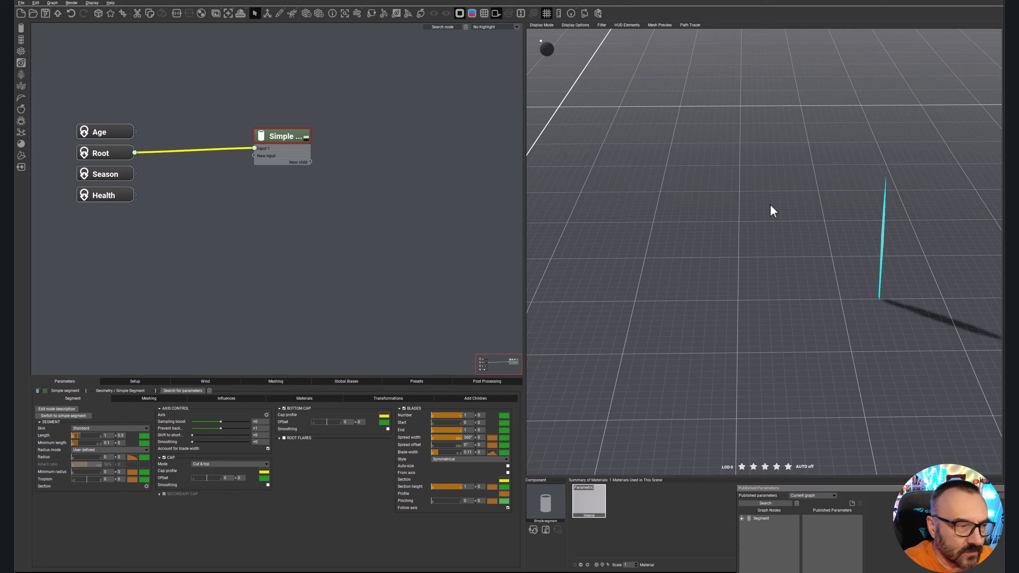
Add a Hydra node, remove its link from the segment node, place it below the segment and connect Root to its input.
click(21, 133)
click(325, 159)
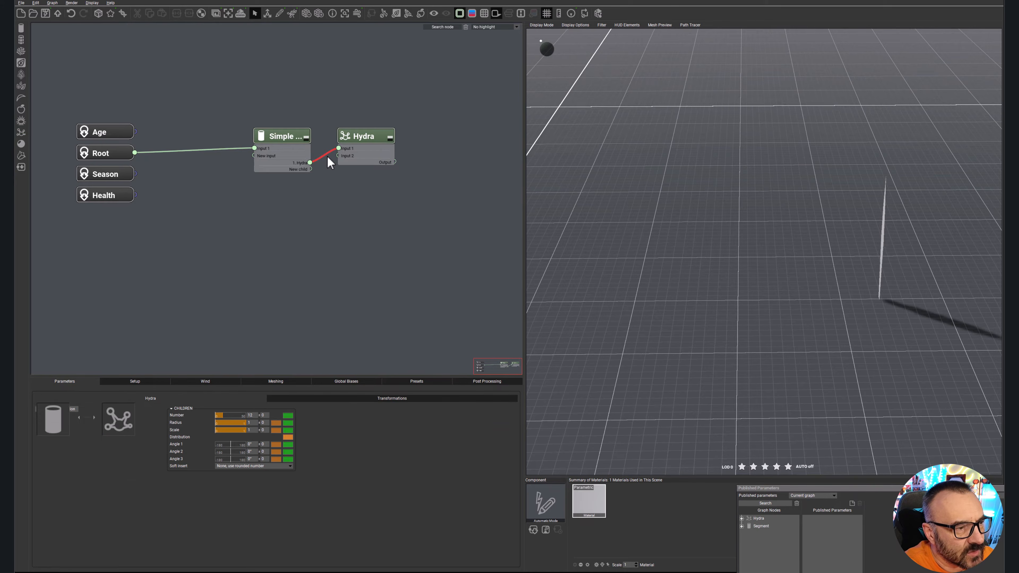
key(Delete)
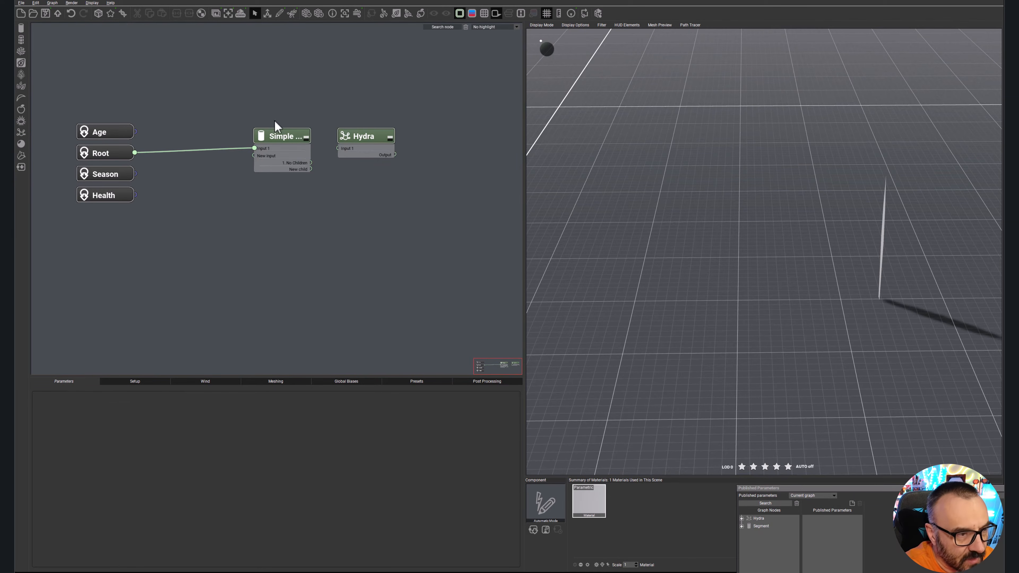
drag(351, 140, 259, 212)
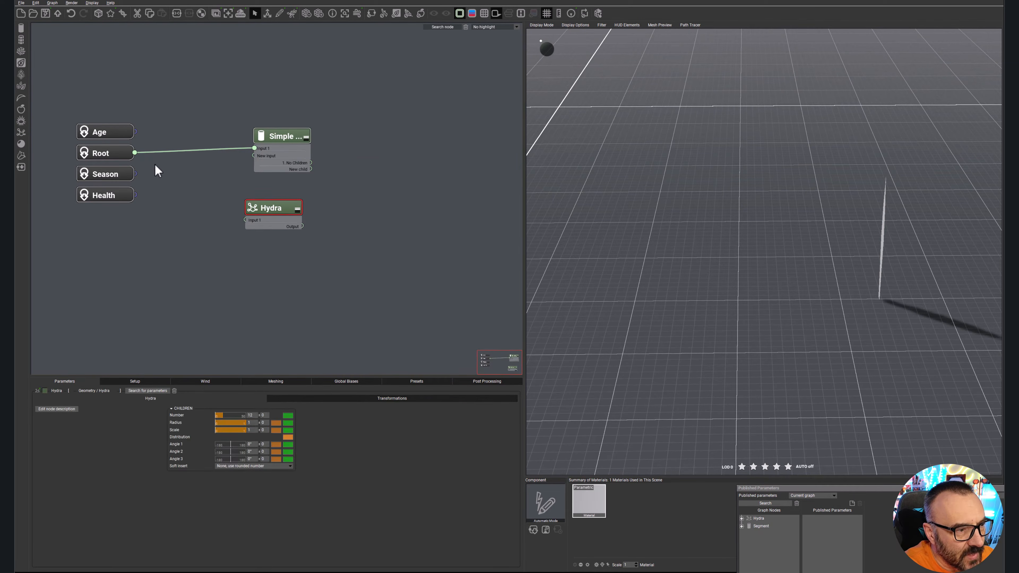
drag(136, 153, 245, 219)
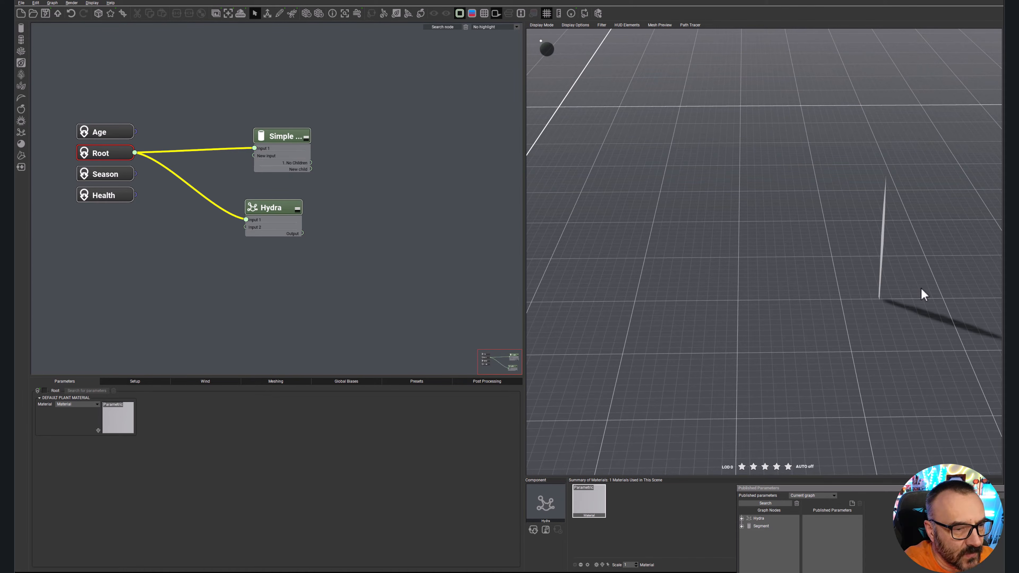
Replace the segment's link from Root with one from the Hydra output, and place the segment node after the Hydra.
click(183, 150)
key(Delete)
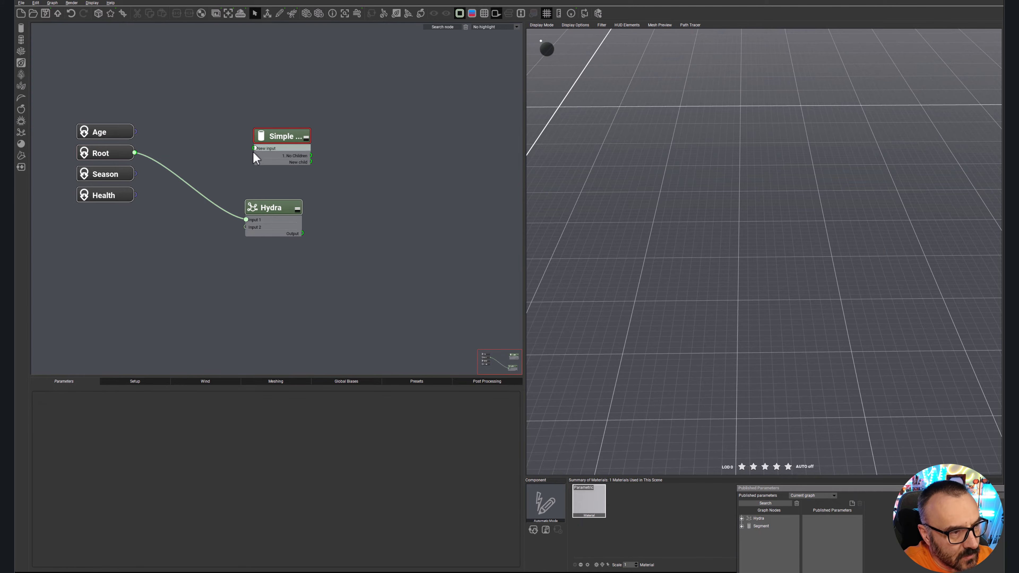
drag(253, 151, 301, 233)
drag(290, 138, 381, 169)
drag(829, 330, 875, 354)
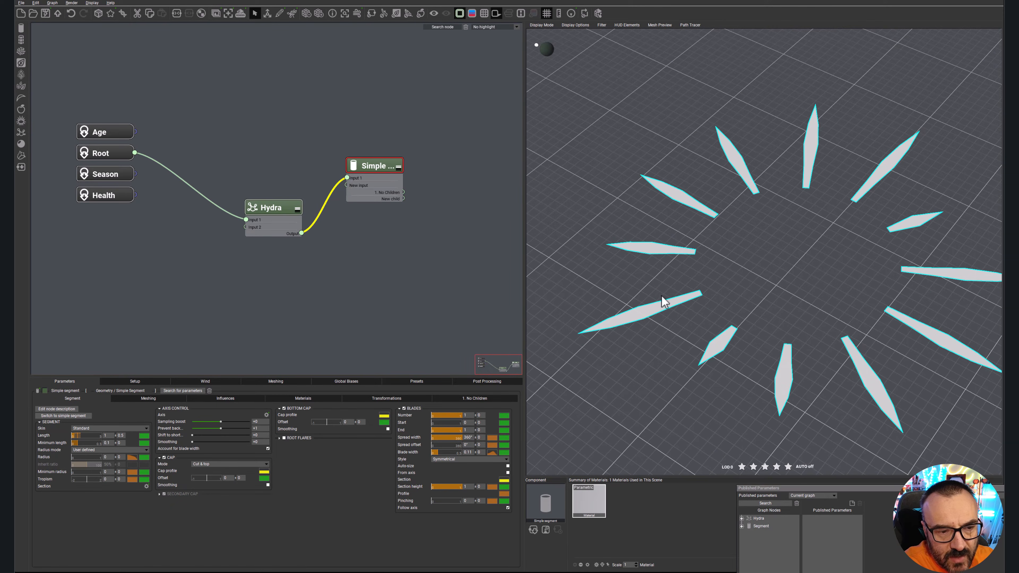
drag(829, 278, 842, 242)
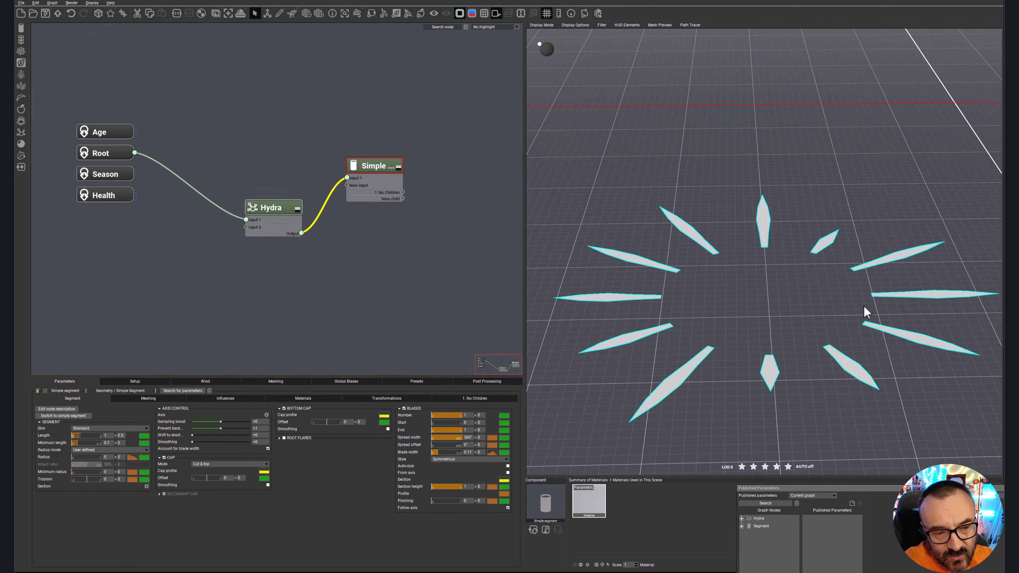
Insert a second Hydra node between the first Hydra and the segment, and arrange the chained nodes in a row.
drag(278, 207, 252, 185)
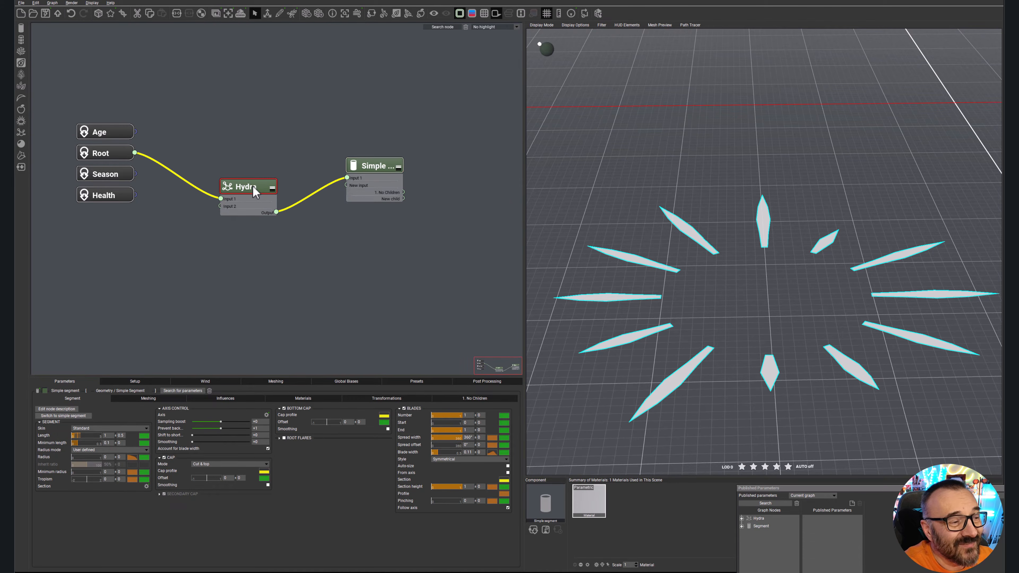
click(270, 116)
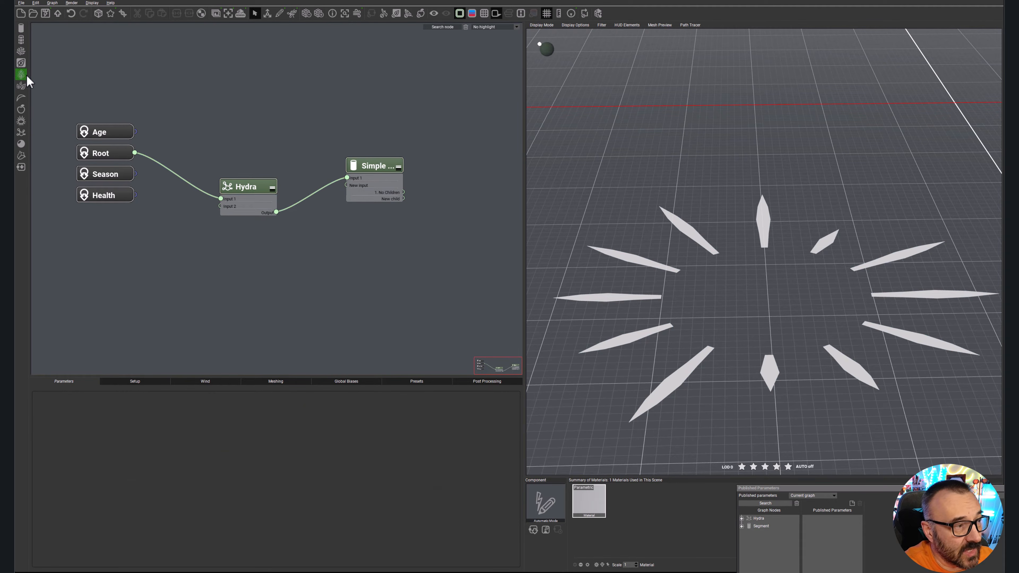
click(21, 132)
click(288, 208)
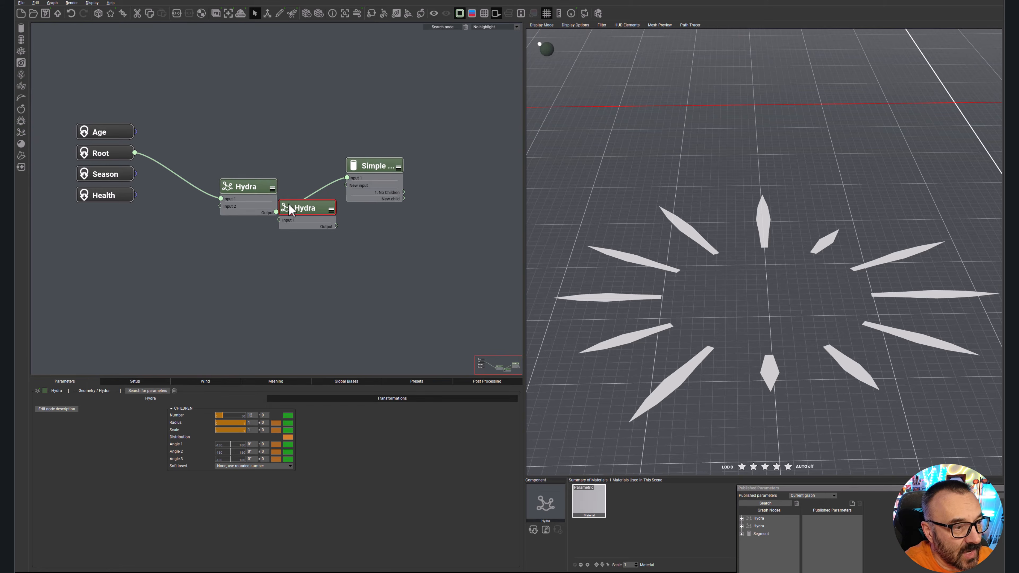
drag(290, 208, 347, 177)
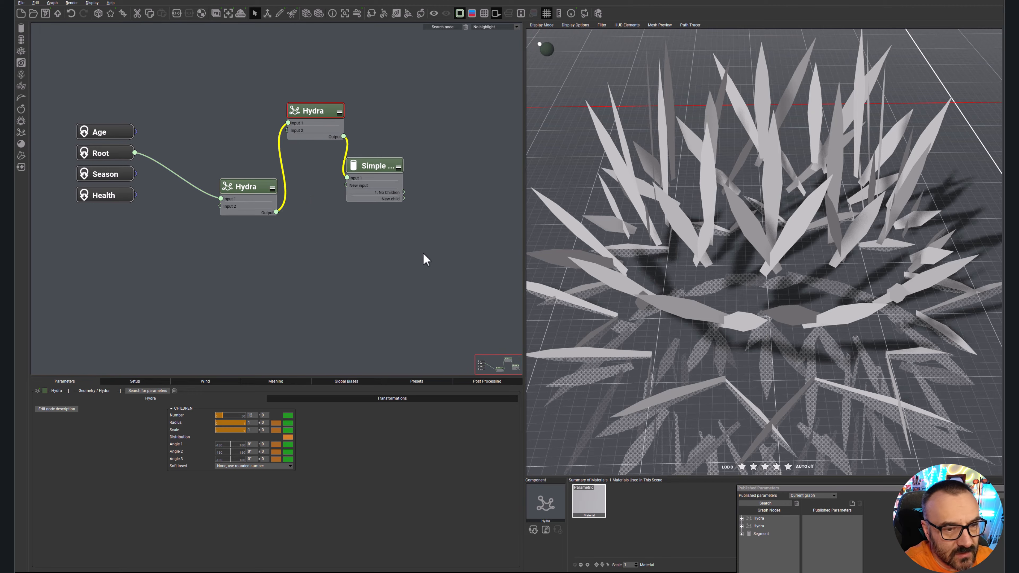
drag(664, 273, 714, 277)
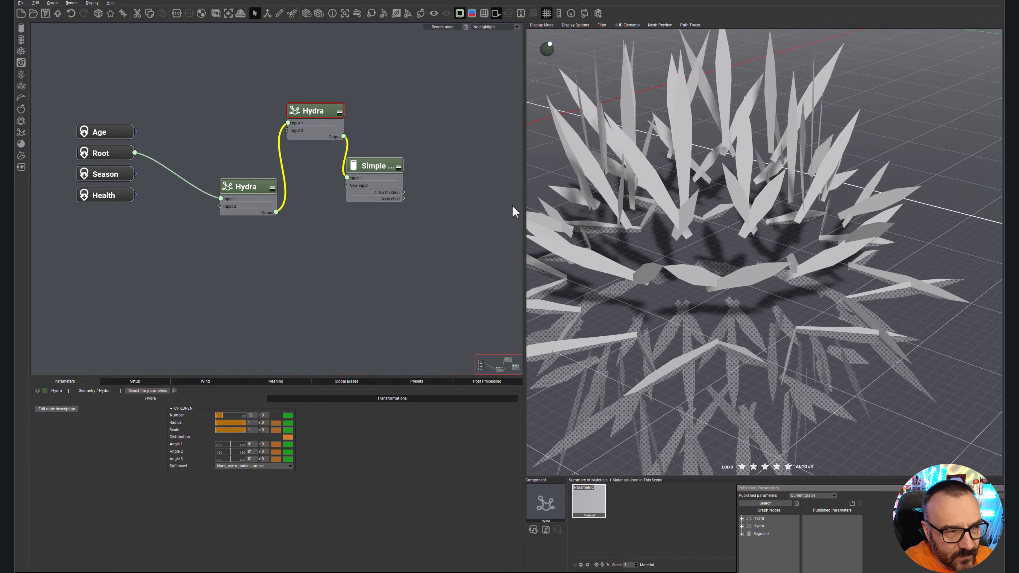
drag(252, 190, 227, 159)
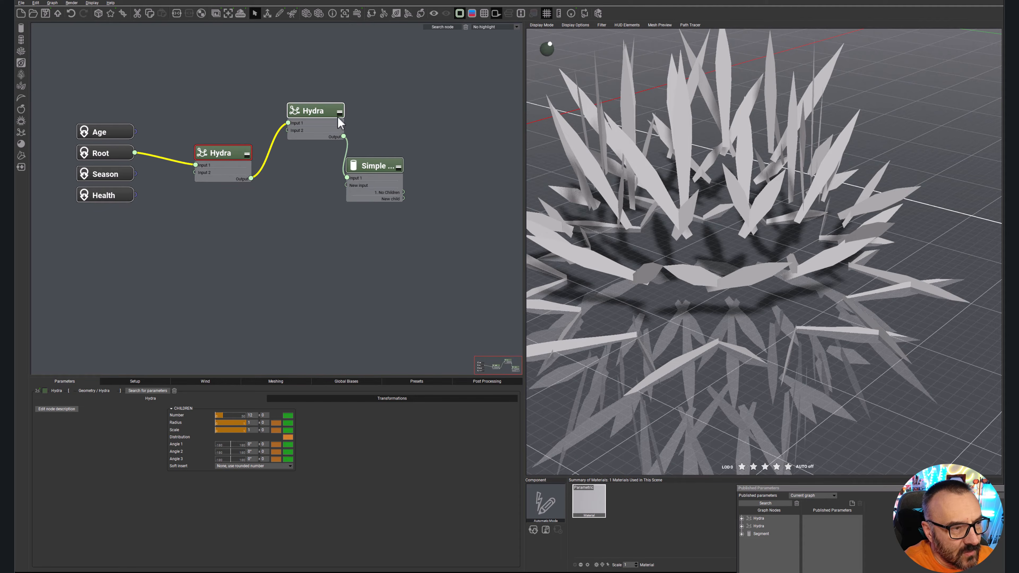
drag(337, 116, 324, 146)
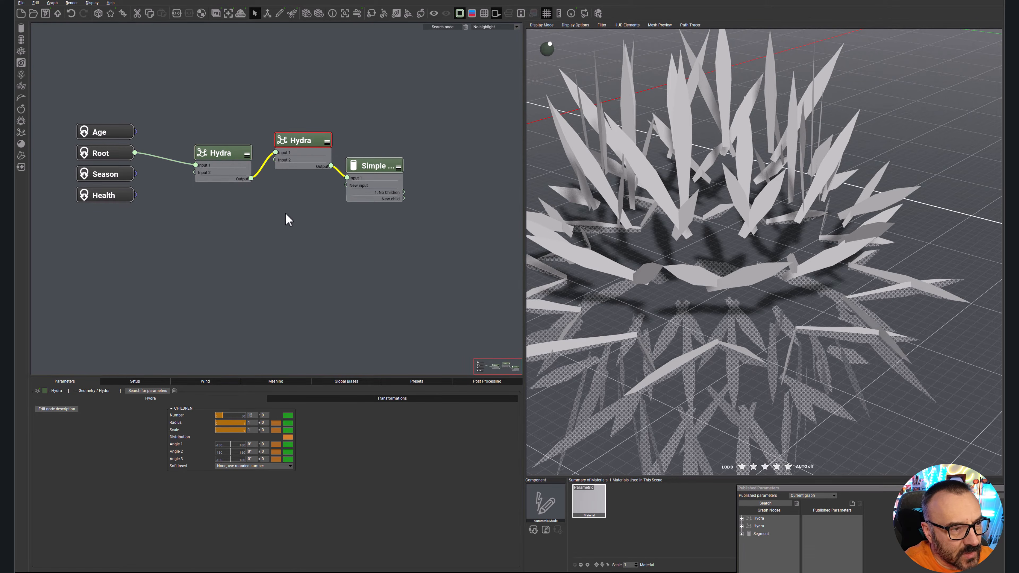
Set Angle 1 of the first Hydra node to 90°.
click(217, 157)
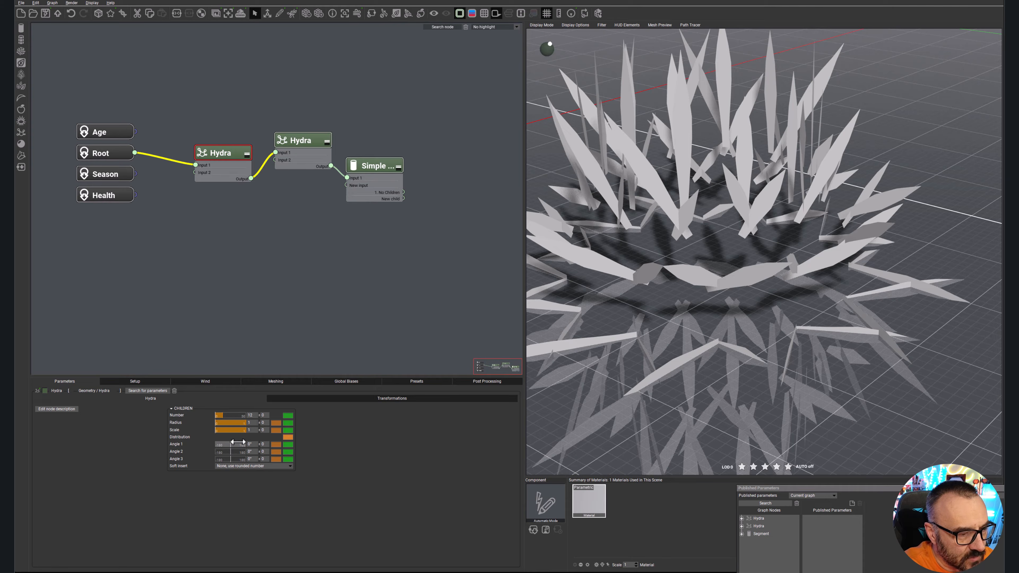
drag(234, 444, 241, 443)
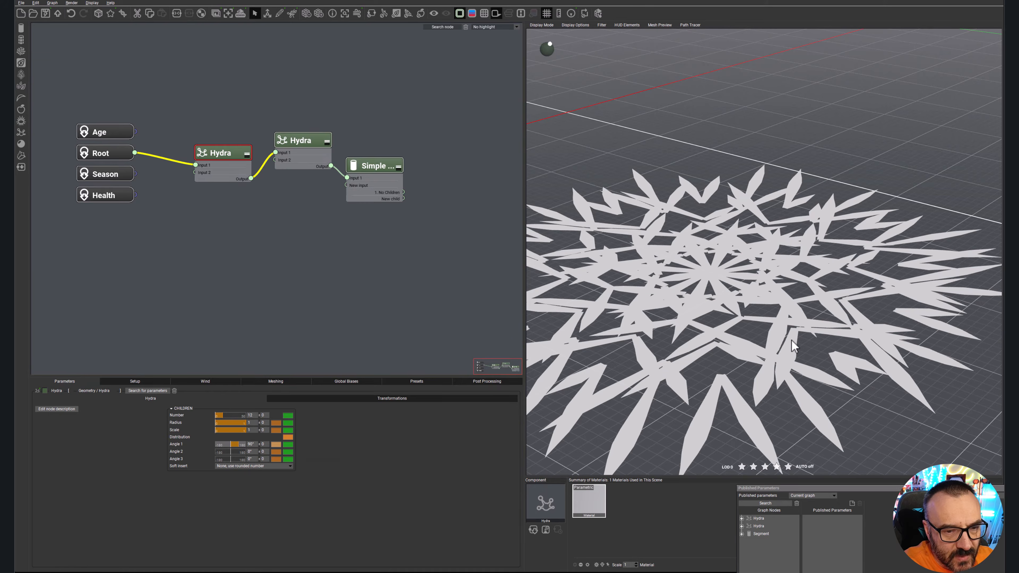
Set Angle 1 of the second Hydra node, the one feeding the segment, to about 71°.
mouse_move(711, 351)
mouse_down()
mouse_move(775, 336)
mouse_move(738, 325)
mouse_move(728, 355)
mouse_move(706, 363)
mouse_up()
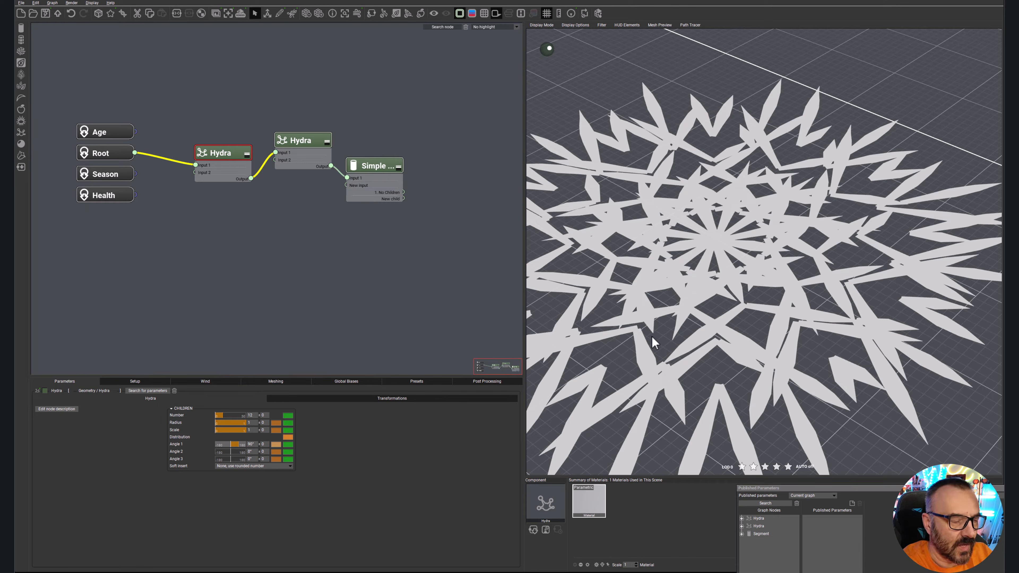
click(319, 141)
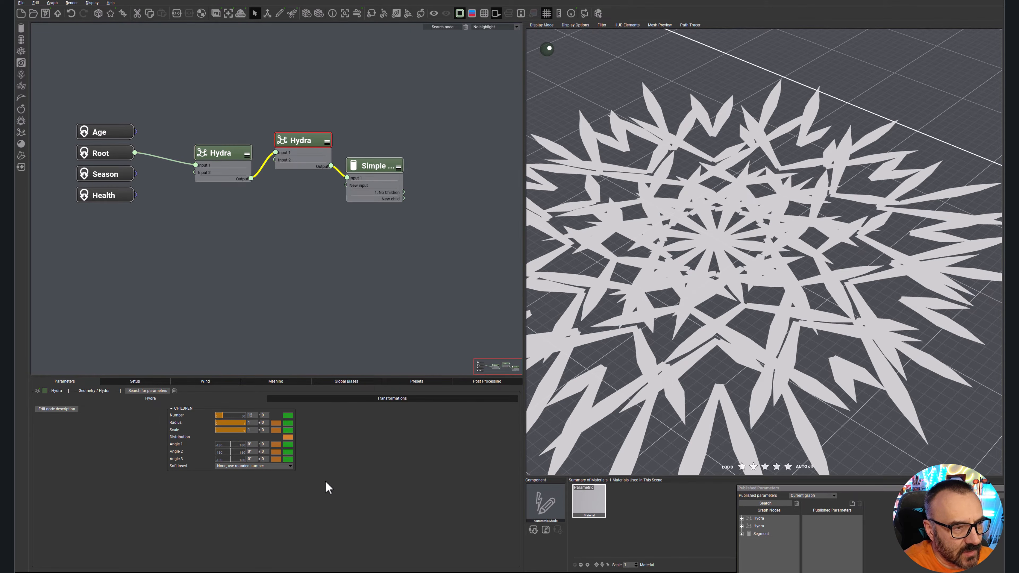
drag(230, 444, 237, 445)
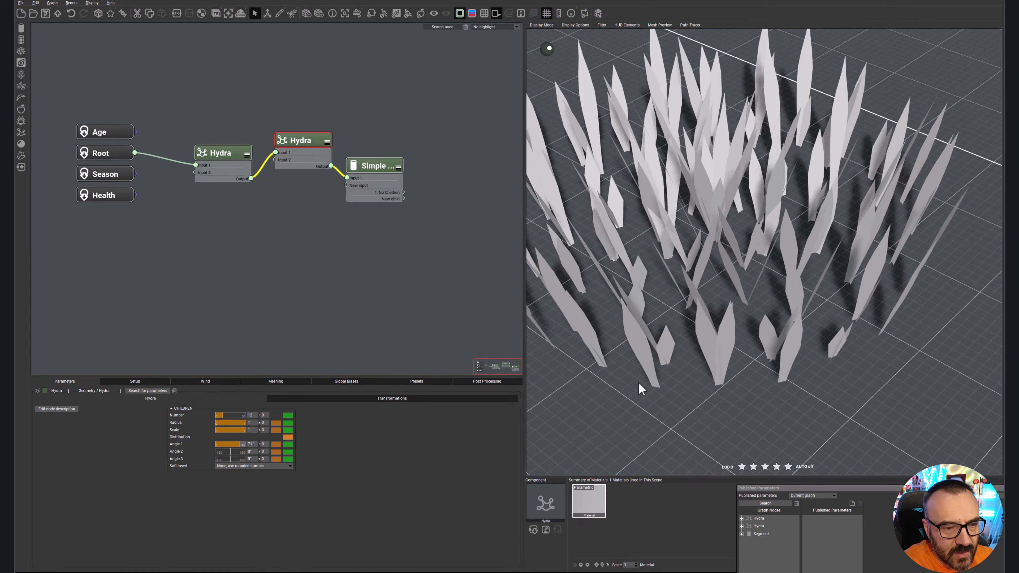
drag(755, 368, 731, 352)
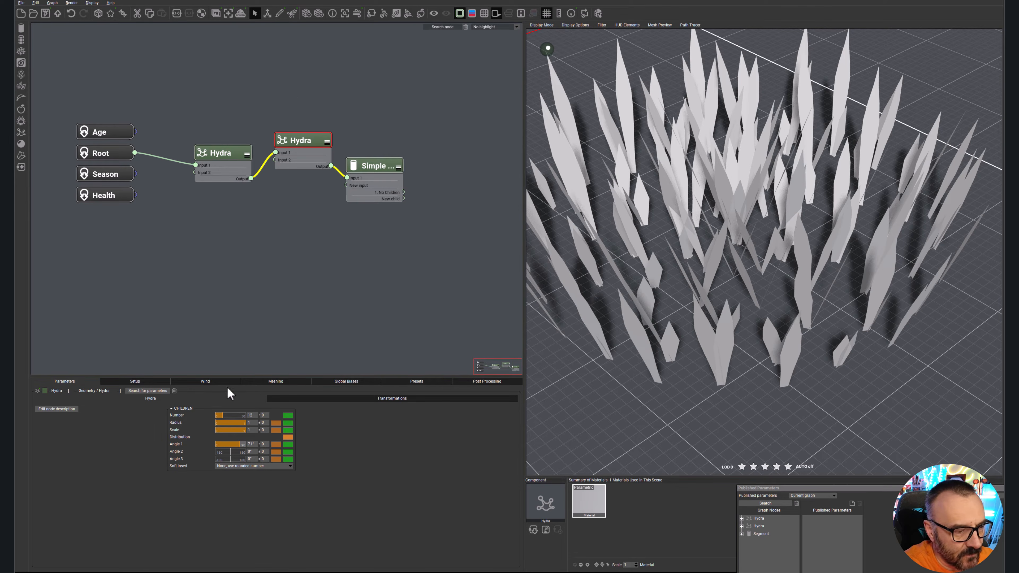
Reduce the Radius of the first Hydra node to about 0.5.
click(229, 150)
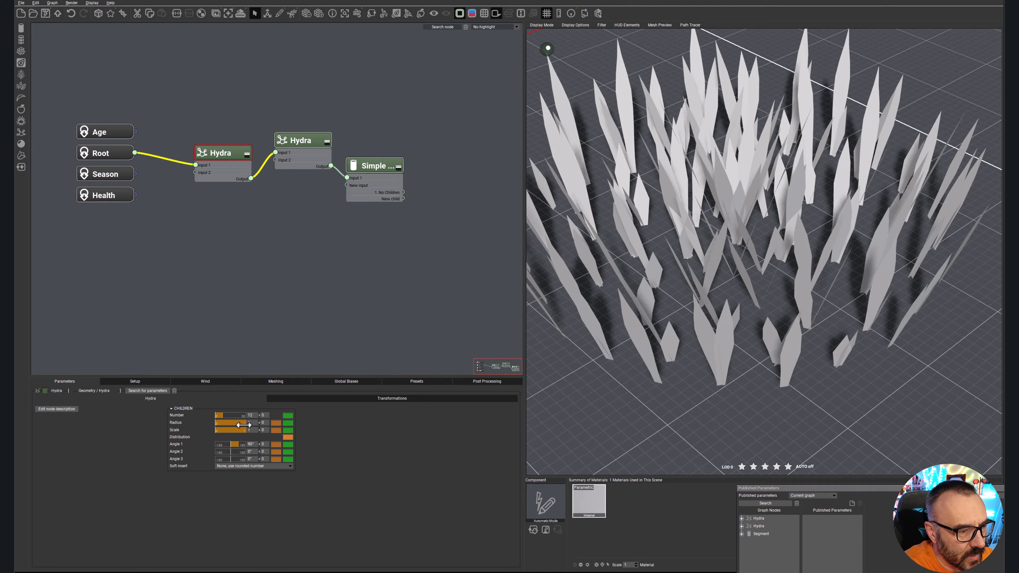
mouse_move(243, 425)
mouse_down()
mouse_move(227, 405)
mouse_move(247, 408)
mouse_up()
middle_drag(850, 344, 828, 331)
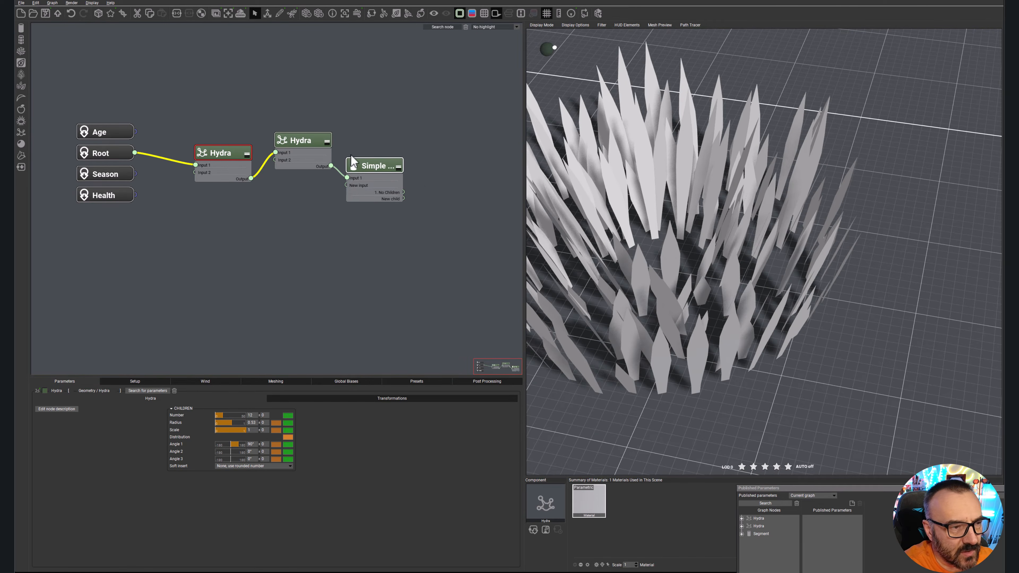
Set the Radius of the second Hydra node to about 0.52 with a random variation of 0.2.
click(305, 140)
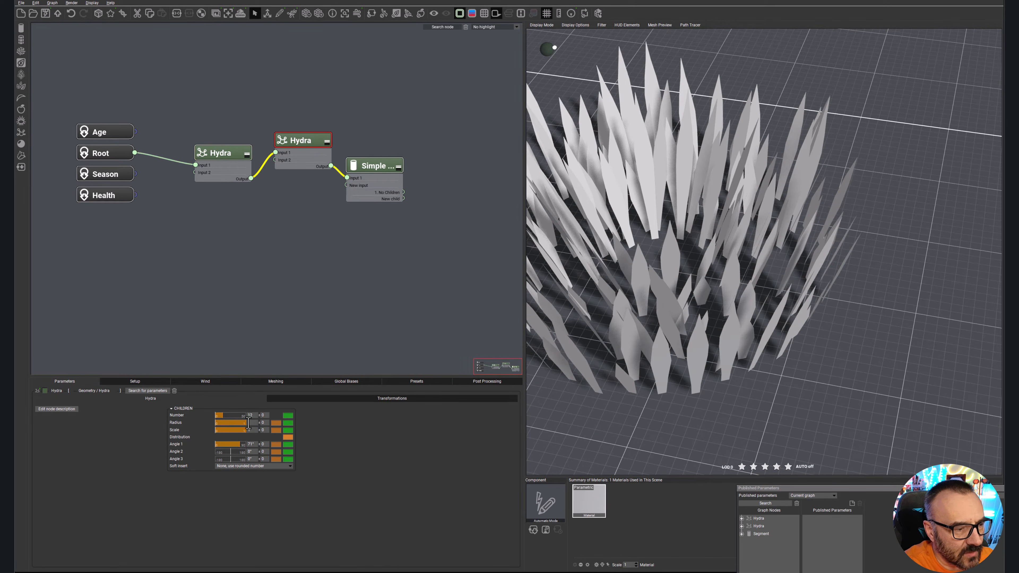
drag(245, 423, 230, 410)
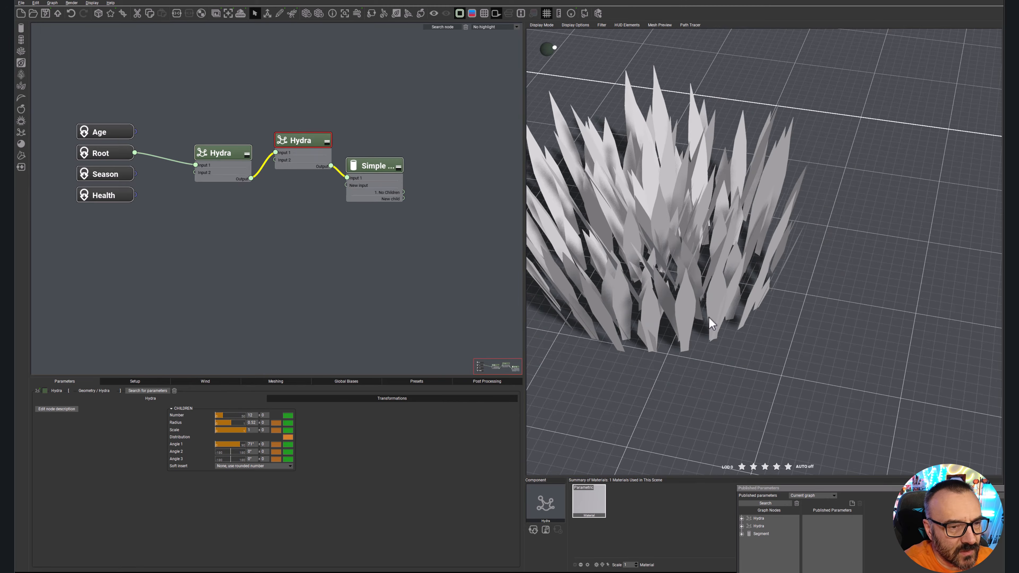
middle_drag(764, 323, 691, 271)
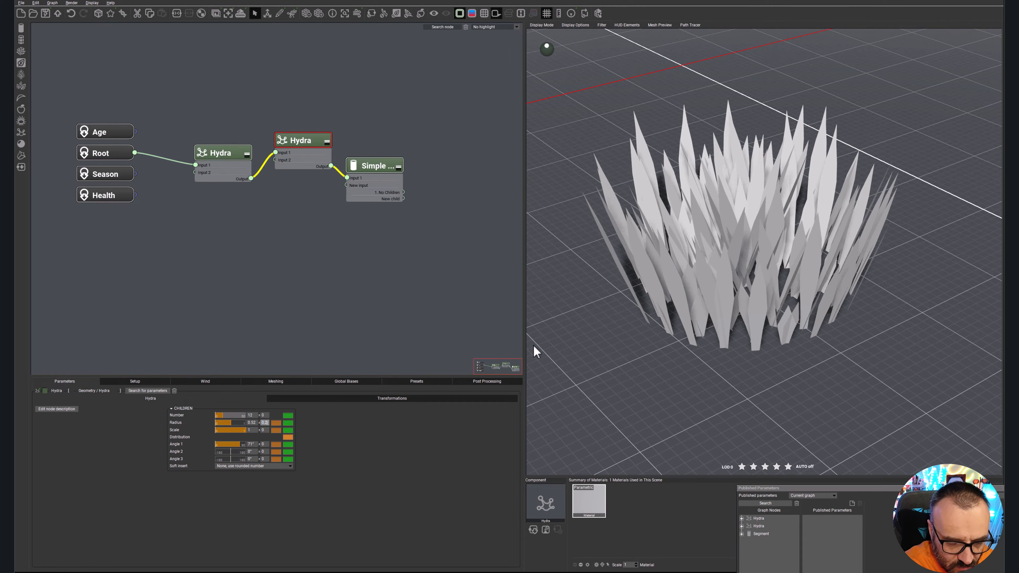
click(418, 419)
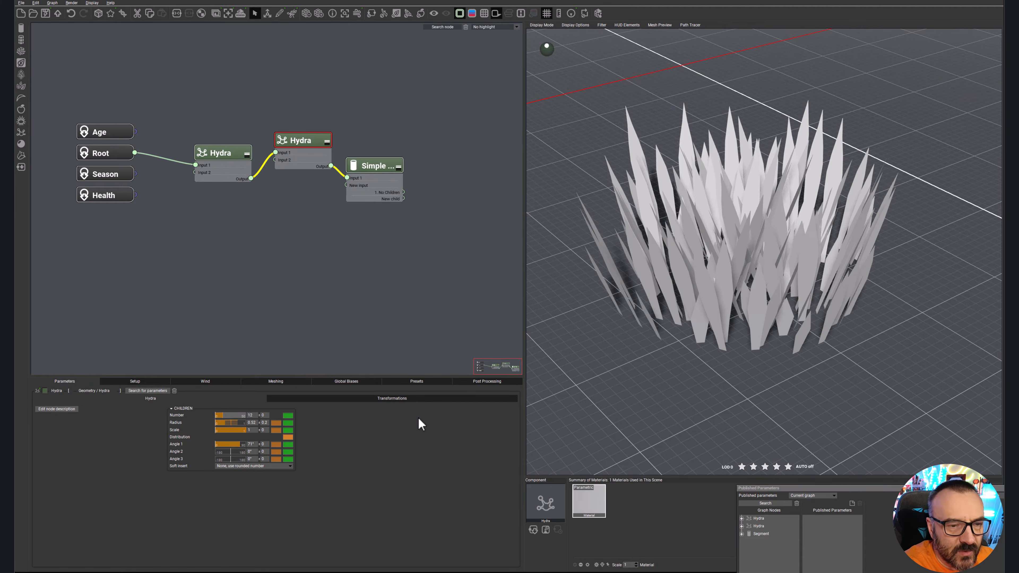
middle_drag(742, 293, 772, 342)
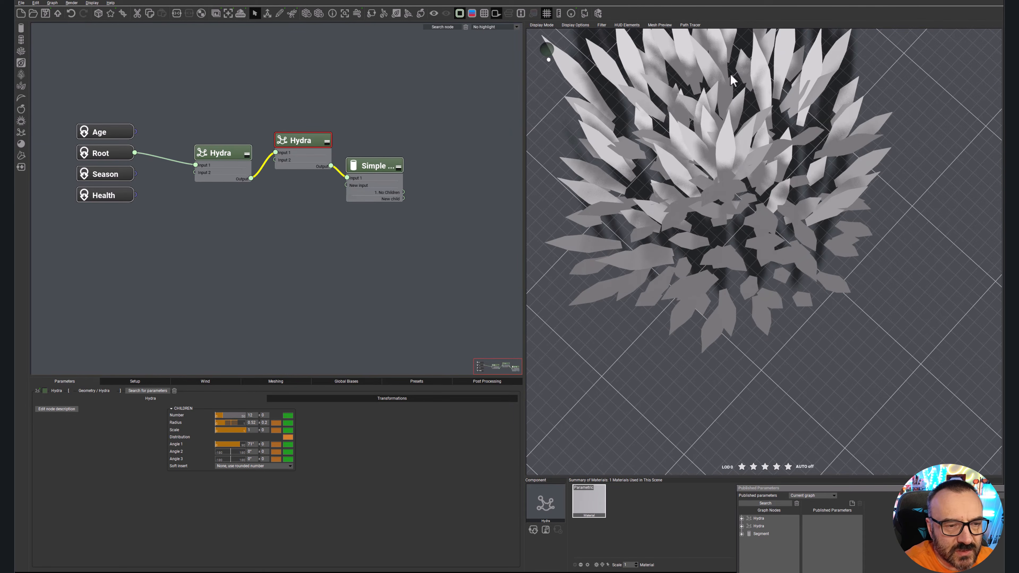
Give the Radius of the first Hydra node a random variation of 0.2.
click(229, 157)
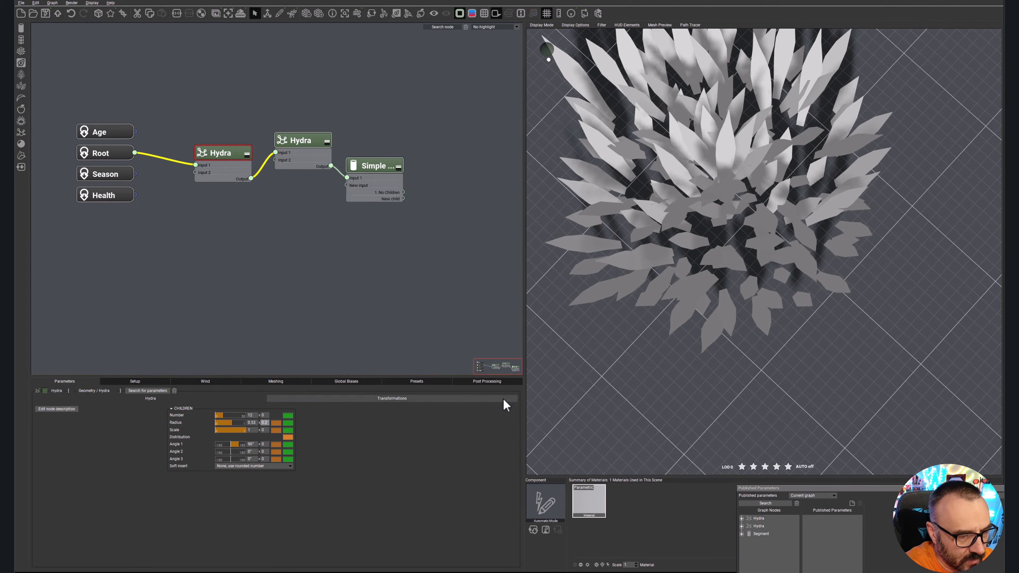
click(363, 322)
drag(764, 235, 784, 178)
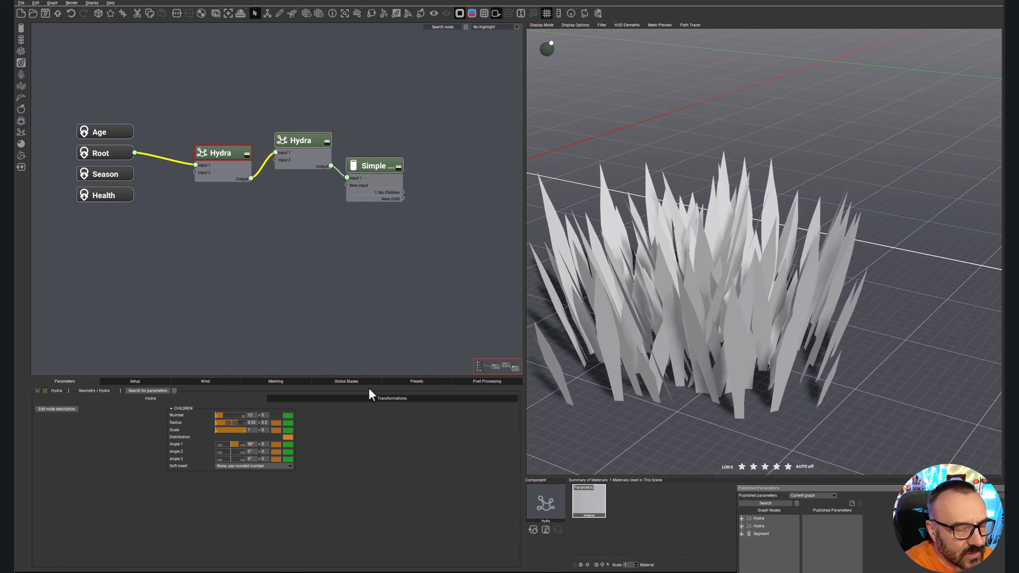
Set the random variation of Angle 2 and Angle 3 to 5 on the second Hydra node.
click(307, 143)
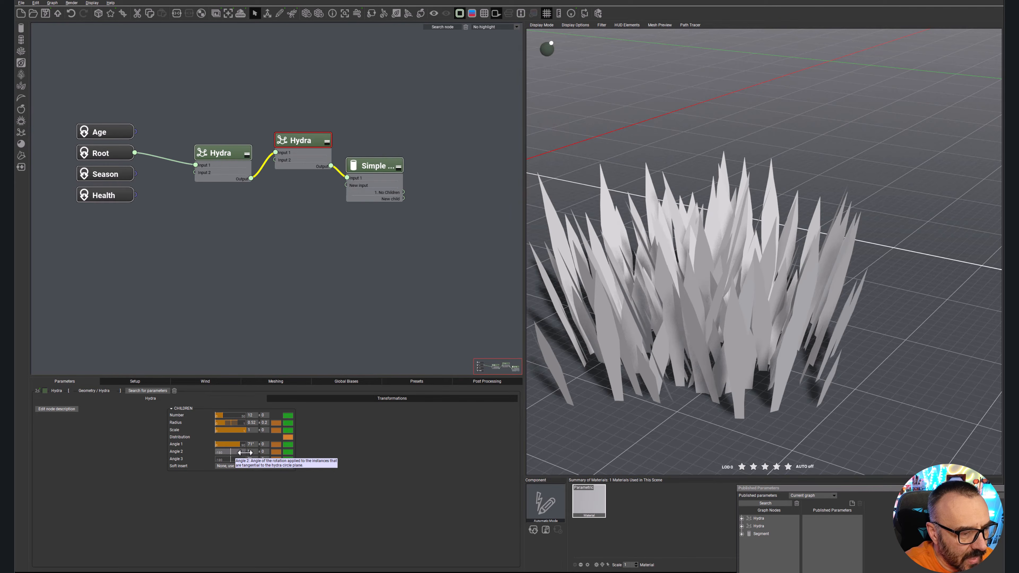
double_click(266, 451)
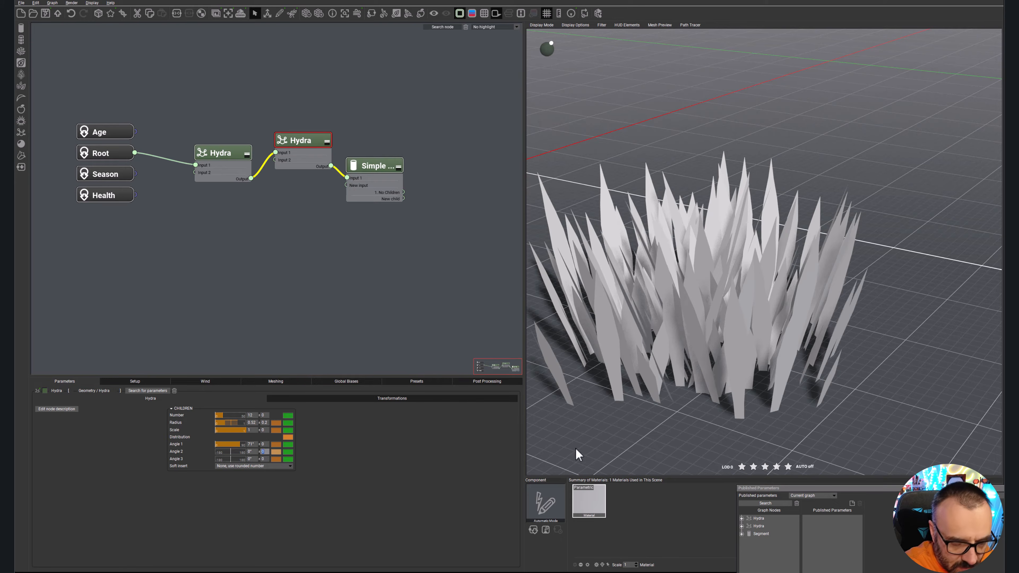
text(0.5)
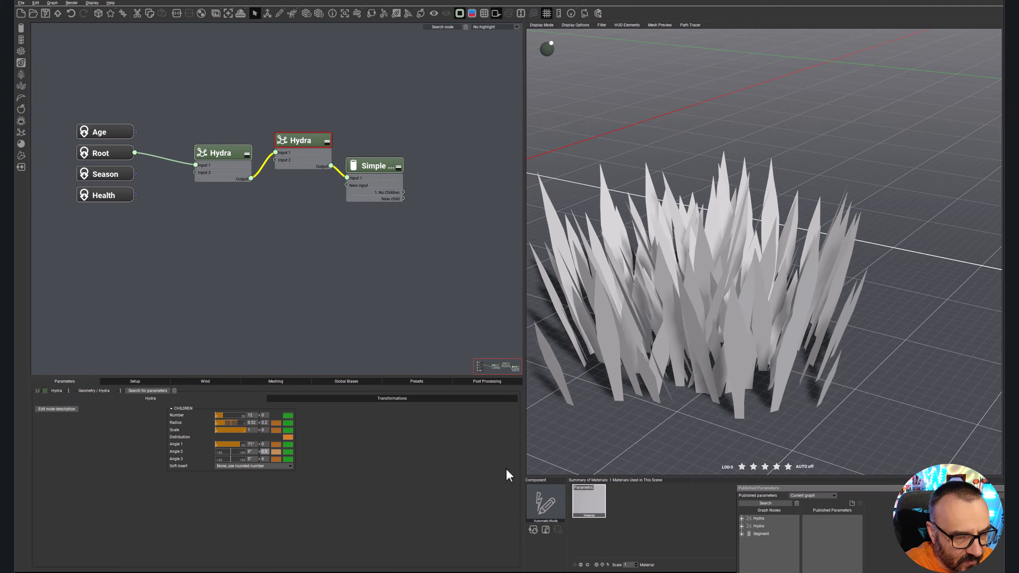
click(405, 450)
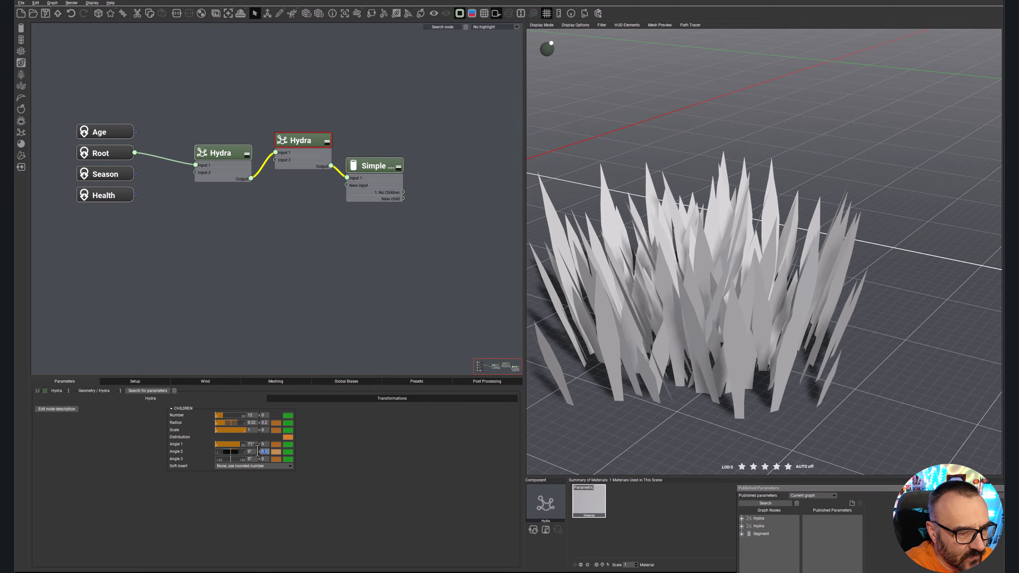
click(325, 485)
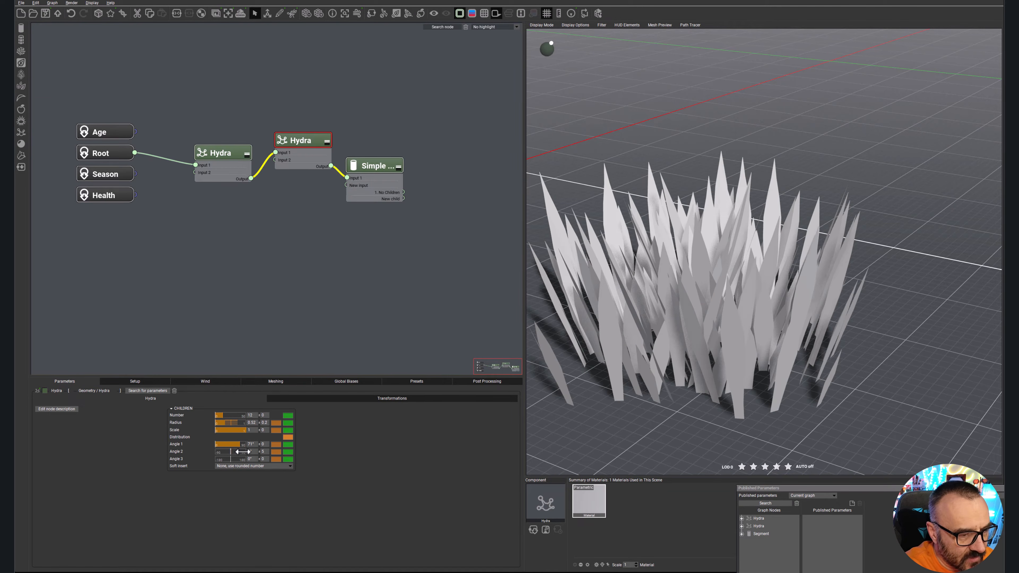
mouse_move(607, 337)
right_down()
mouse_move(733, 356)
mouse_move(694, 403)
mouse_move(609, 355)
right_up()
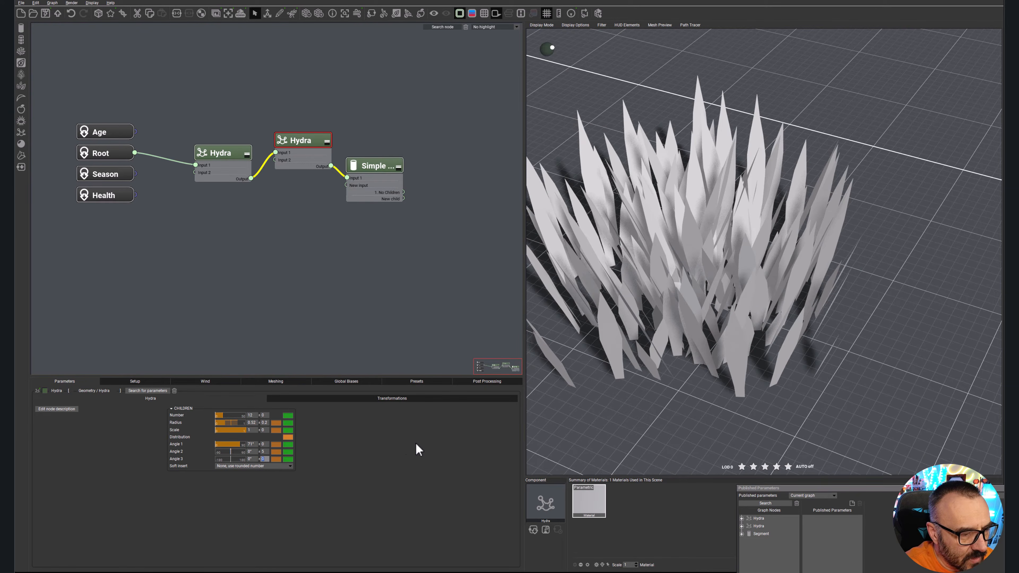
click(379, 466)
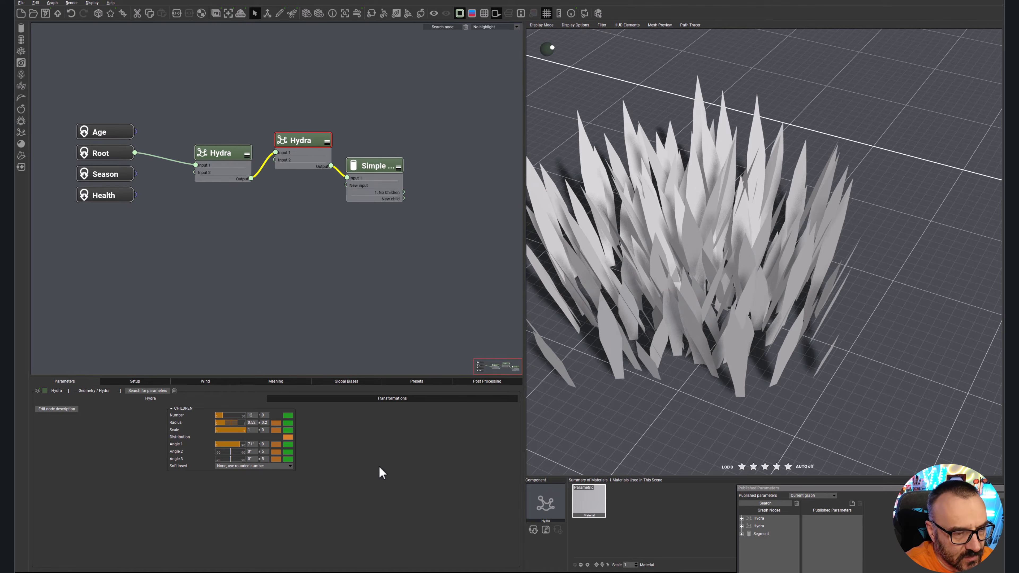
right_drag(687, 320, 653, 321)
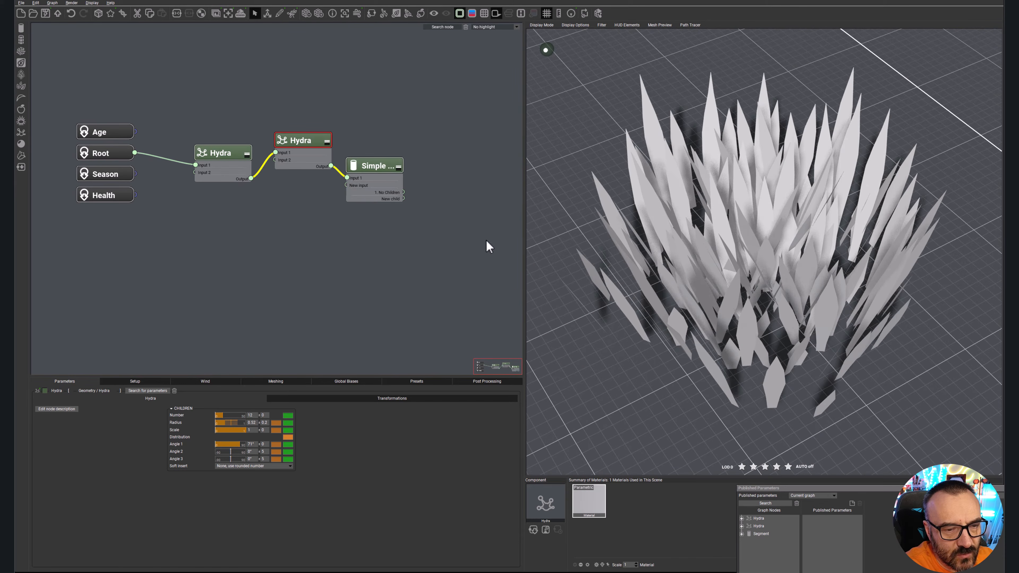
Set the radius mode of the Simple segment node to Inherit.
click(377, 171)
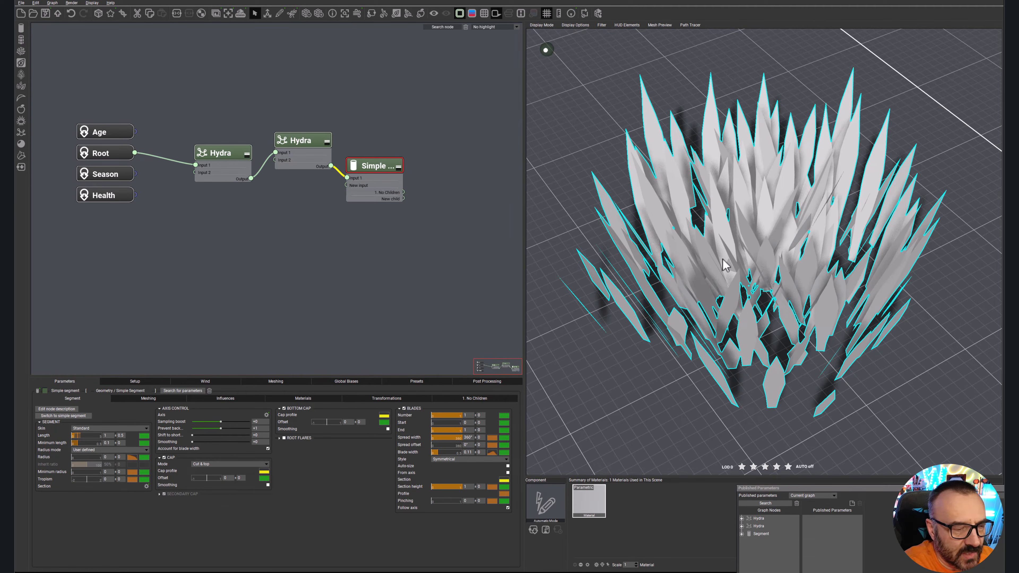
right_drag(765, 300, 772, 278)
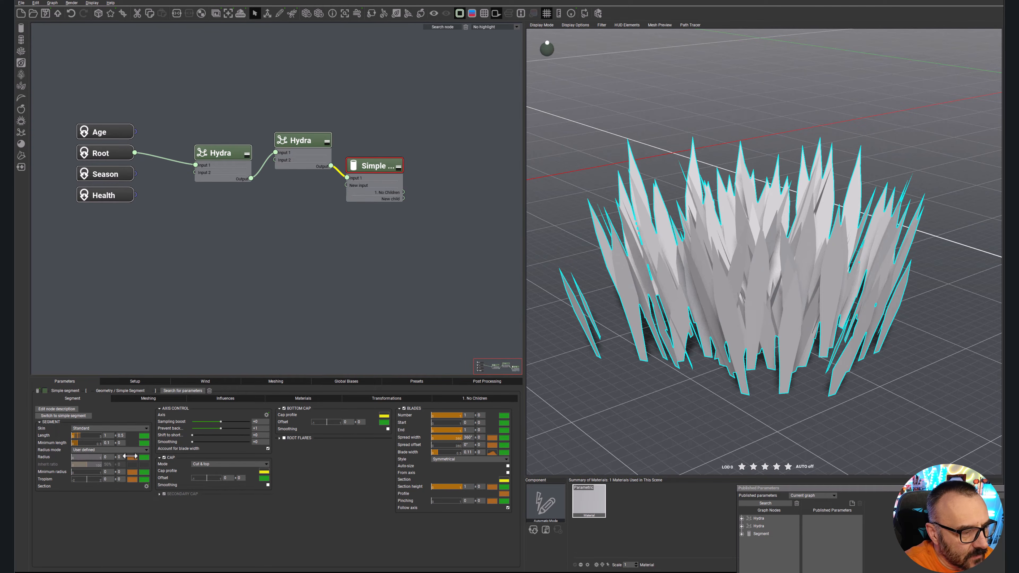
click(145, 449)
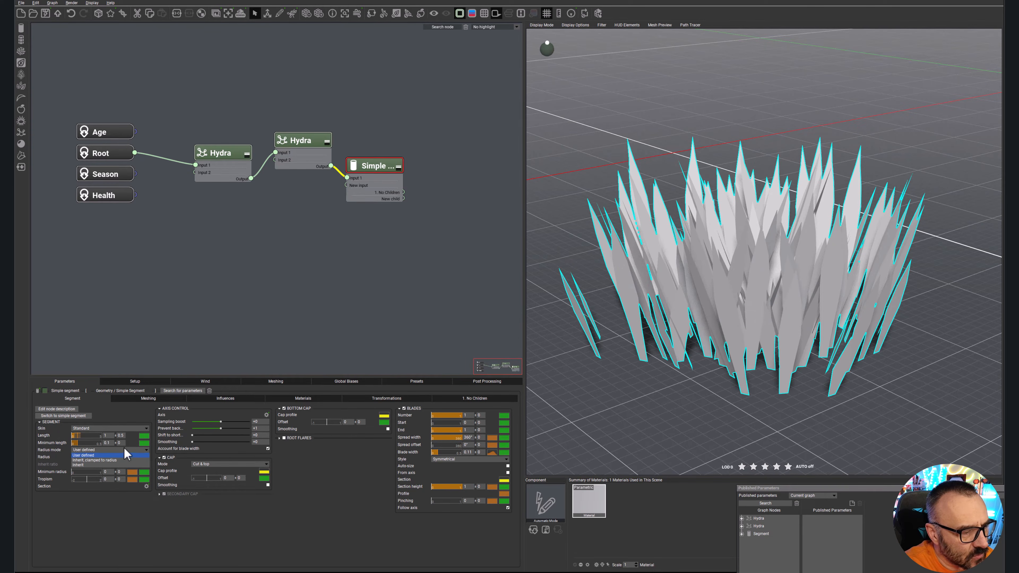
click(94, 464)
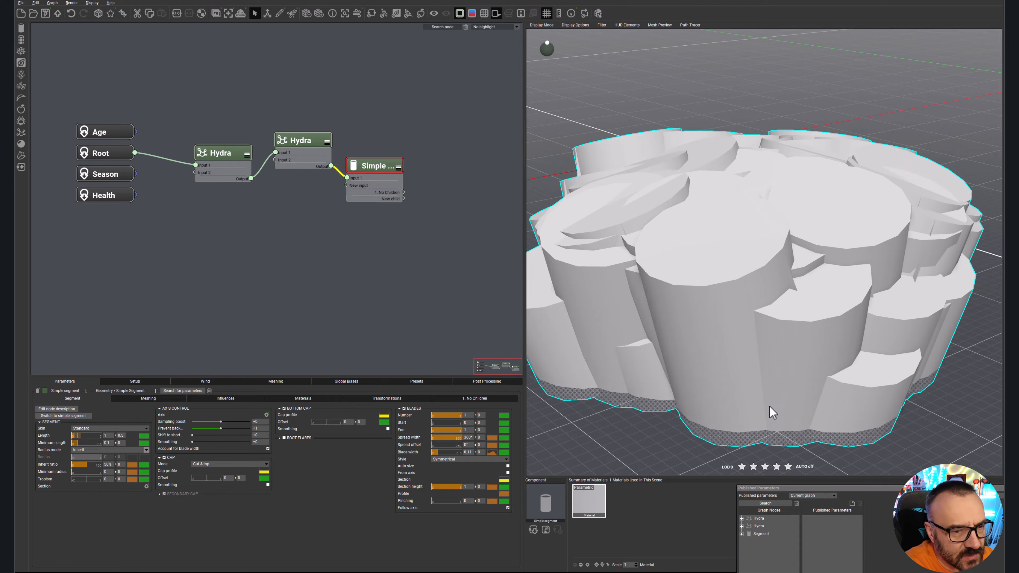
Try raising the segment's Minimum radius to 0.07, then lowering it to 0.04.
right_drag(692, 379, 562, 421)
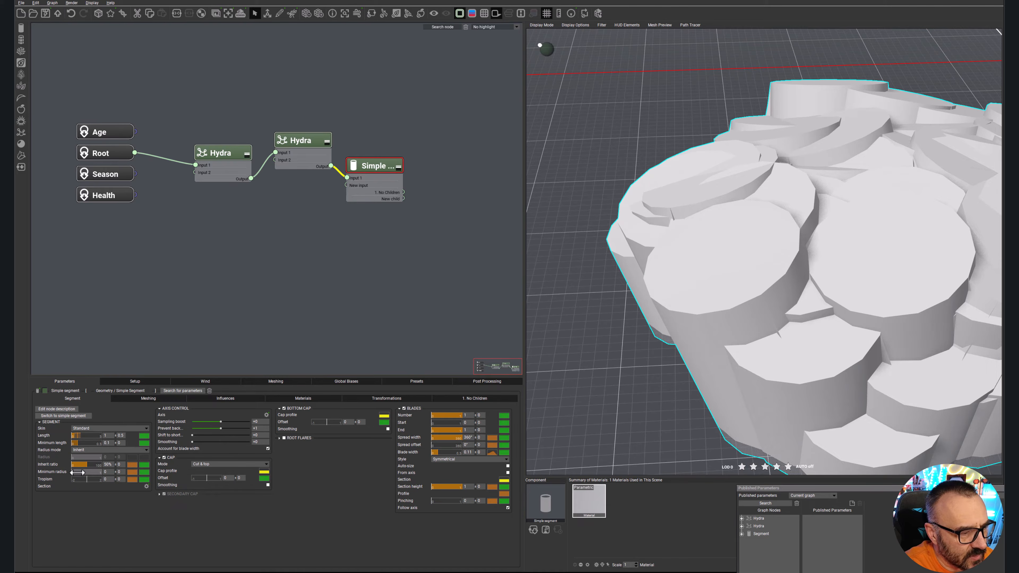
drag(78, 472, 87, 472)
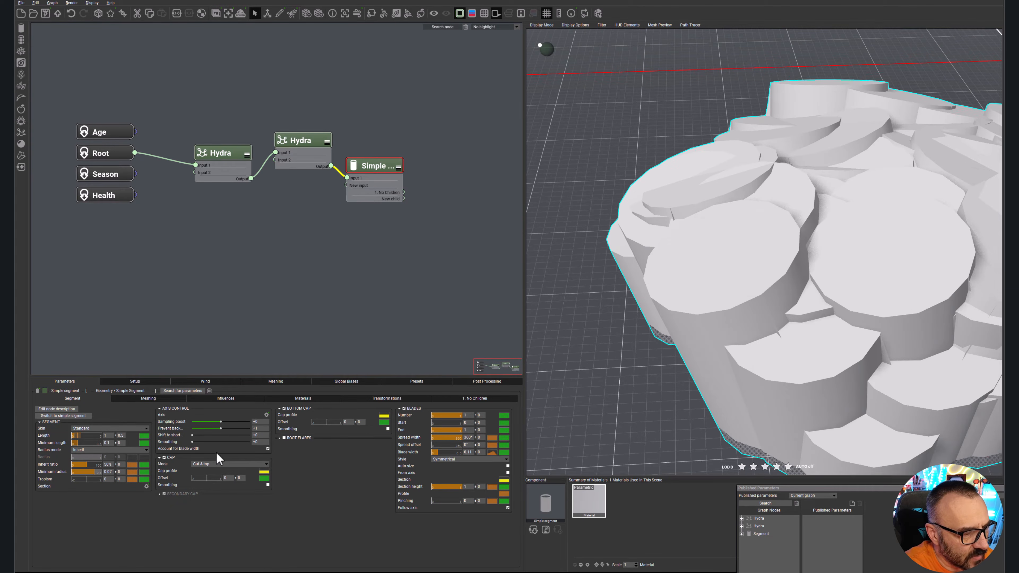
mouse_move(740, 332)
middle_down()
mouse_move(774, 304)
mouse_move(782, 330)
mouse_move(734, 337)
mouse_move(754, 333)
middle_up()
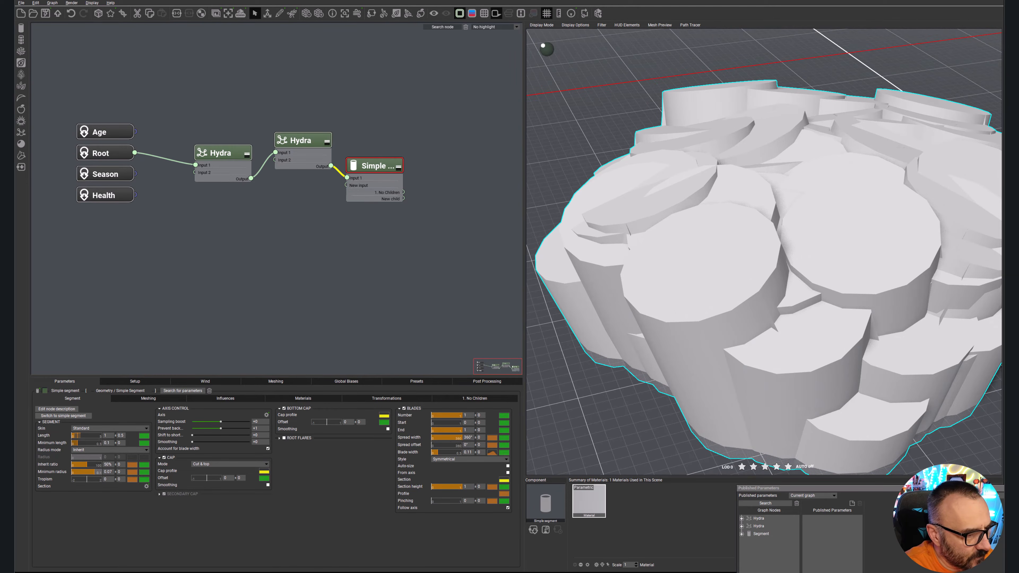
drag(94, 471, 85, 472)
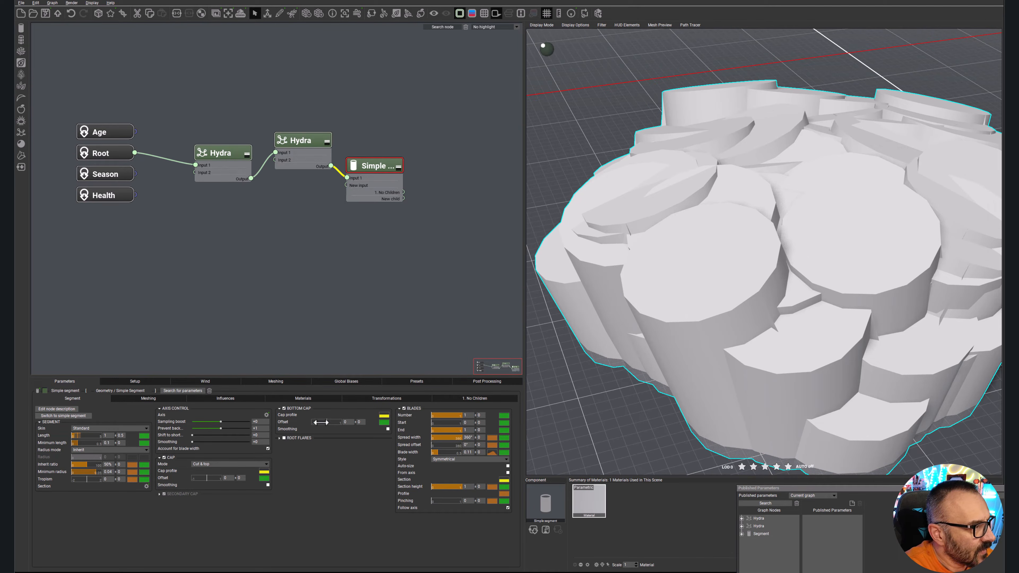
Change the segment's radius mode to Inherit, clamped to radius, and set its Minimum radius to 0.01.
click(146, 450)
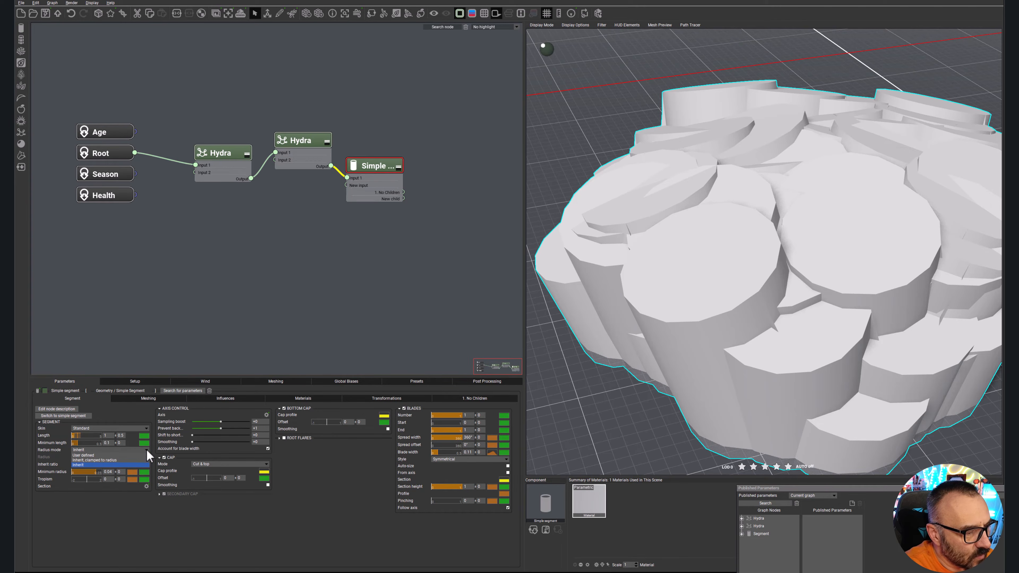
click(87, 460)
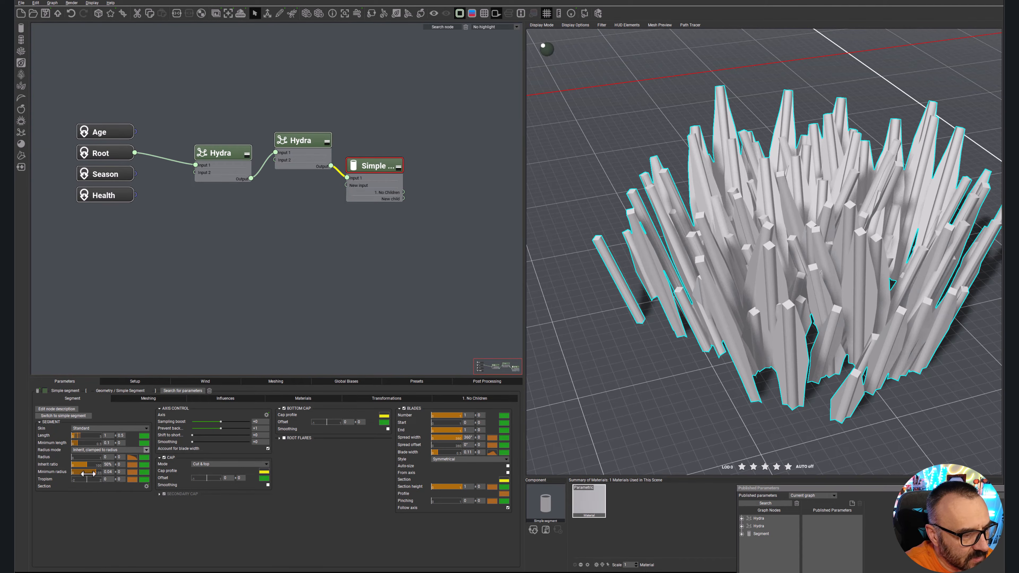
drag(90, 472, 76, 451)
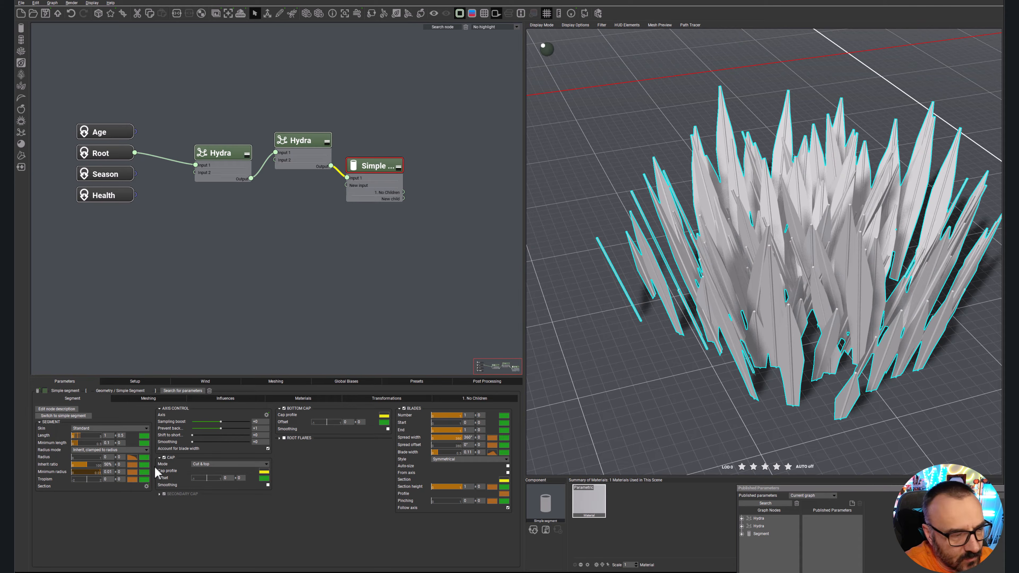
Shape the Minimum radius profile as a straight descending line by lowering its end point close to zero, and accept it.
click(133, 471)
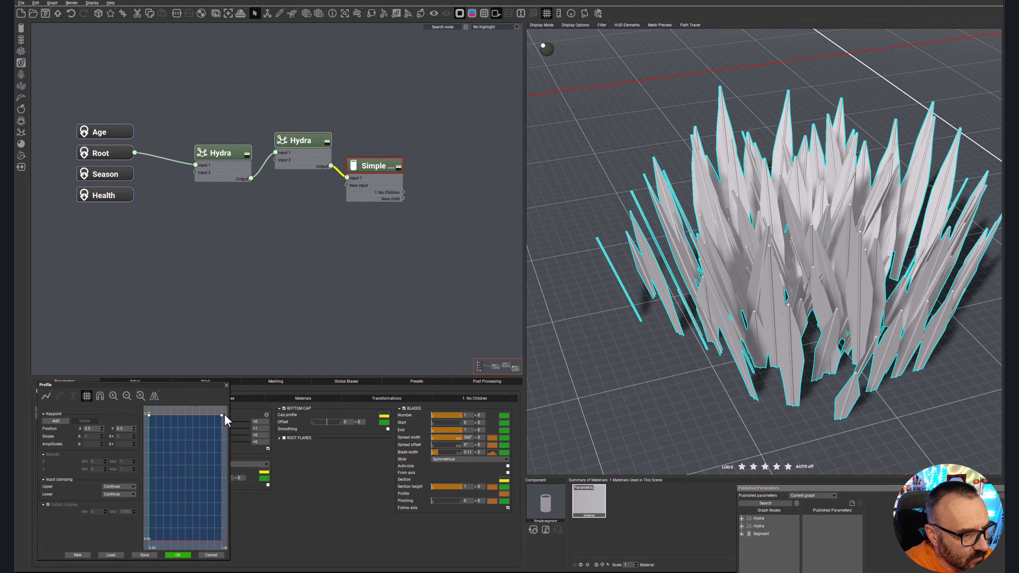
drag(223, 416, 220, 521)
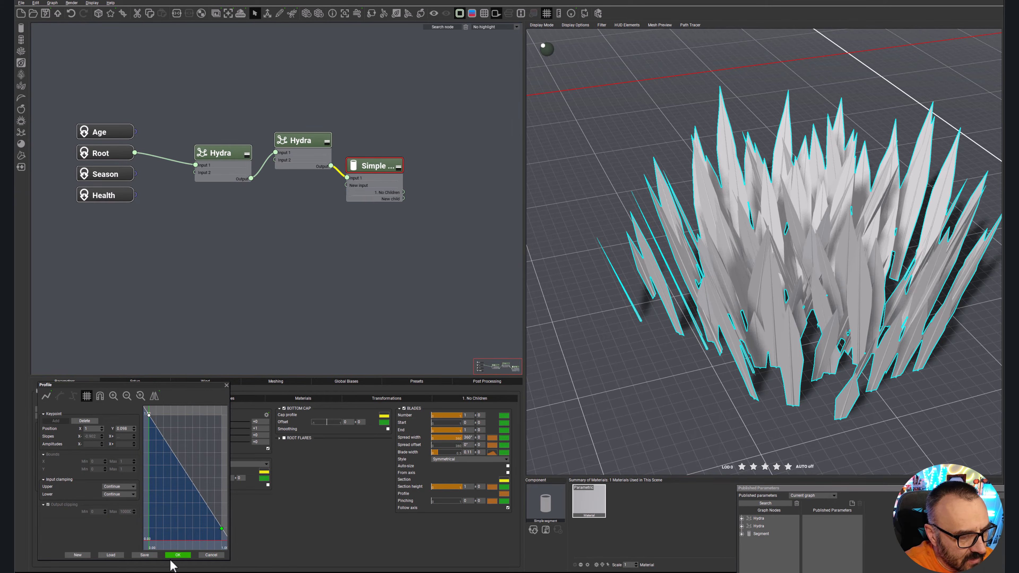
click(177, 555)
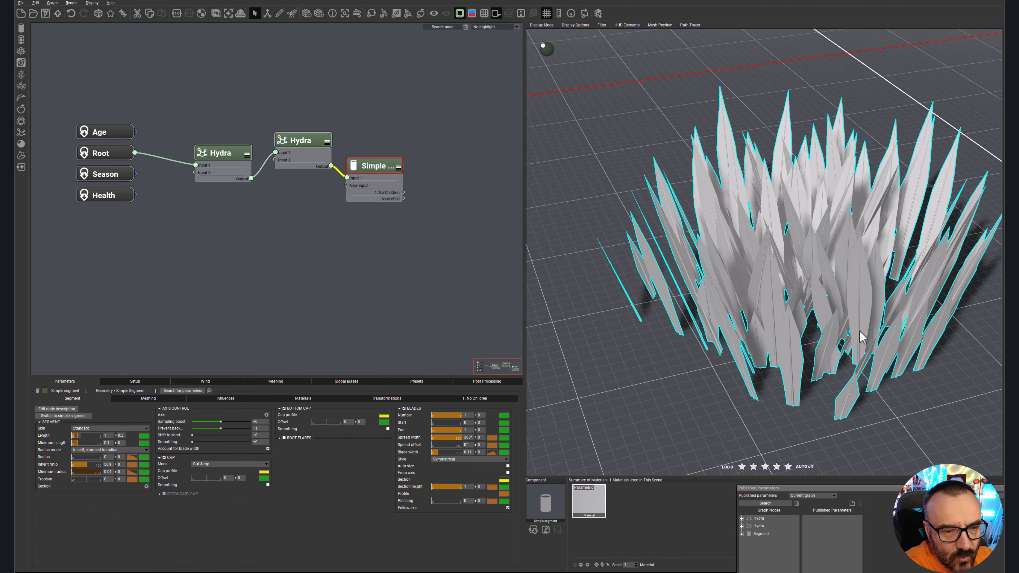
Try several Tropism values on the Simple segment node, undoing the first one and ending at -0.45.
alt+drag(860, 336, 903, 373)
alt+drag(891, 324, 923, 373)
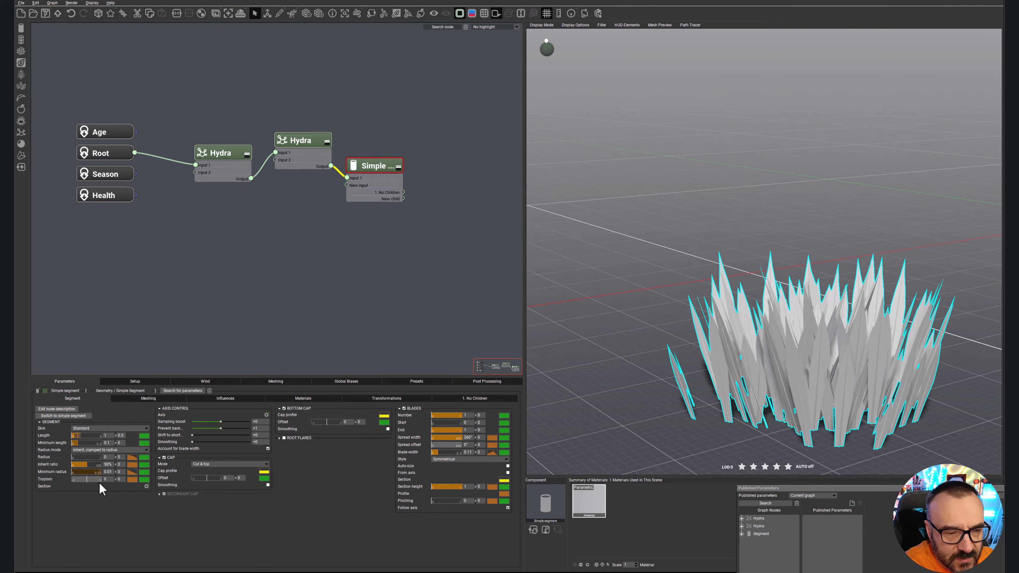
drag(92, 478, 56, 464)
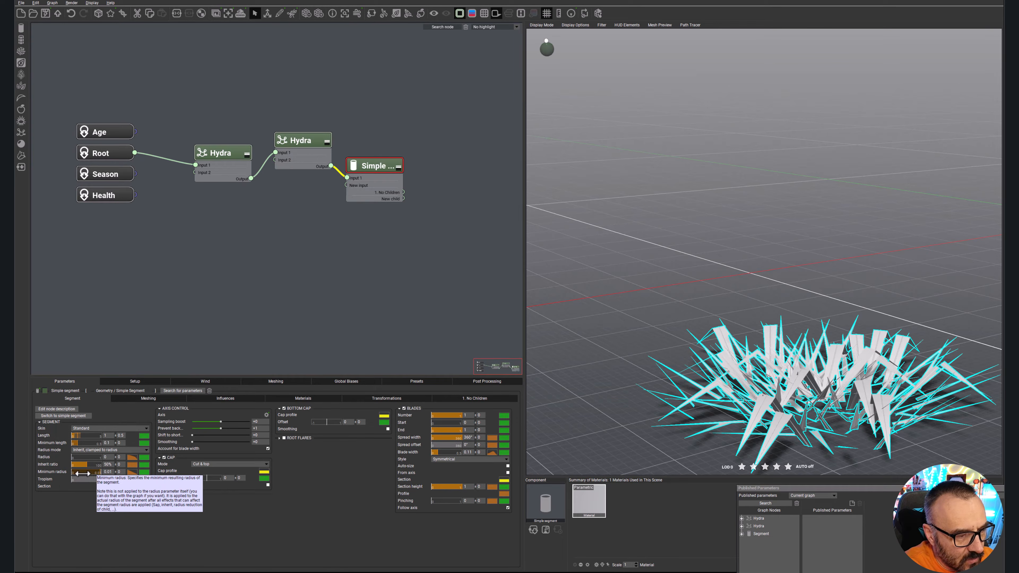
key(ctrl+z)
mouse_move(76, 483)
mouse_down()
mouse_move(92, 479)
mouse_move(48, 469)
mouse_move(71, 466)
mouse_up()
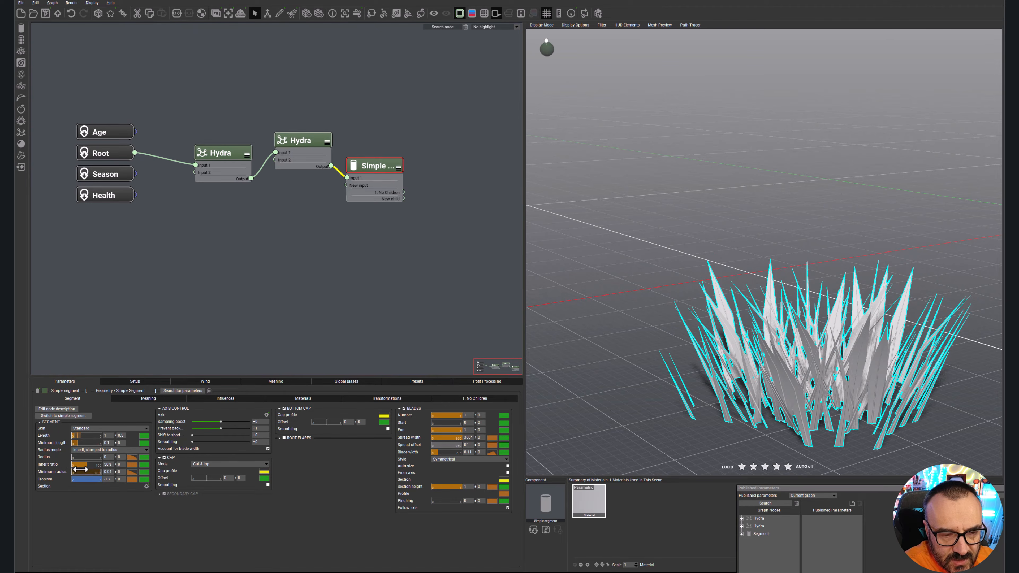
drag(90, 480, 109, 480)
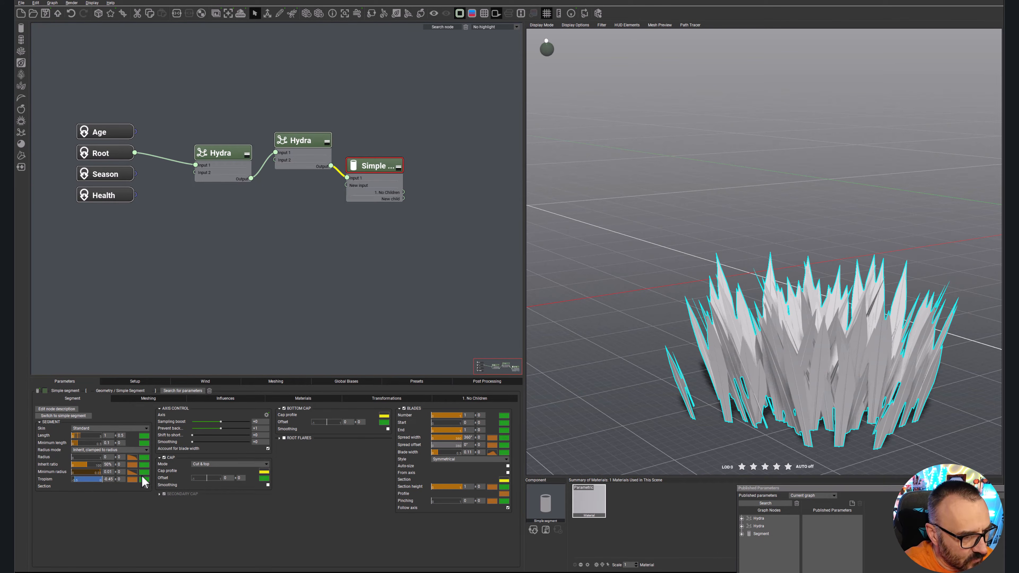
click(134, 479)
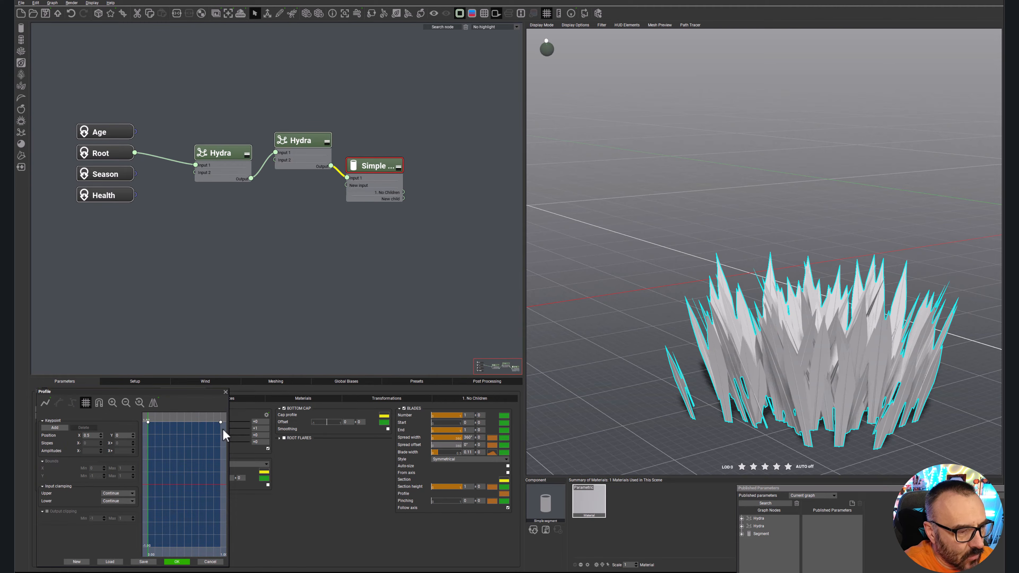
drag(221, 421, 222, 549)
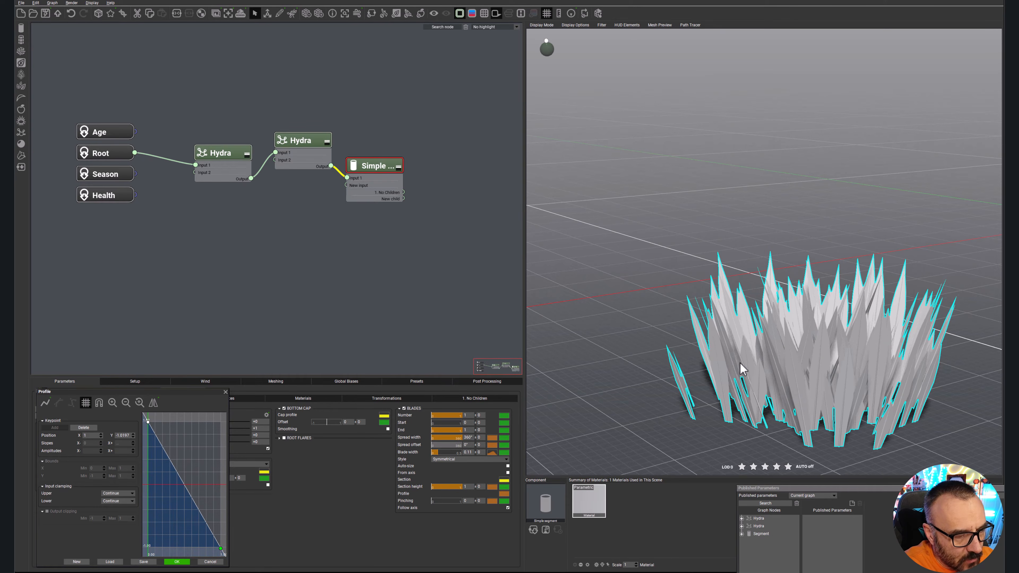
click(209, 562)
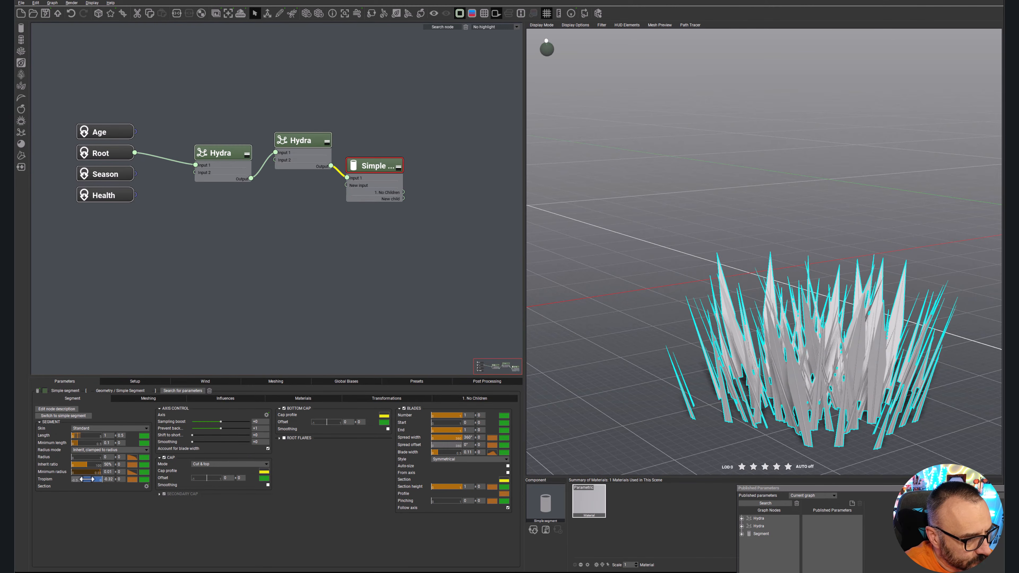
Try further negative and positive Tropism values on the segment, and open its Tropism profile without keeping an edit.
mouse_move(108, 483)
mouse_down()
mouse_move(80, 480)
mouse_move(105, 487)
mouse_move(97, 479)
mouse_up()
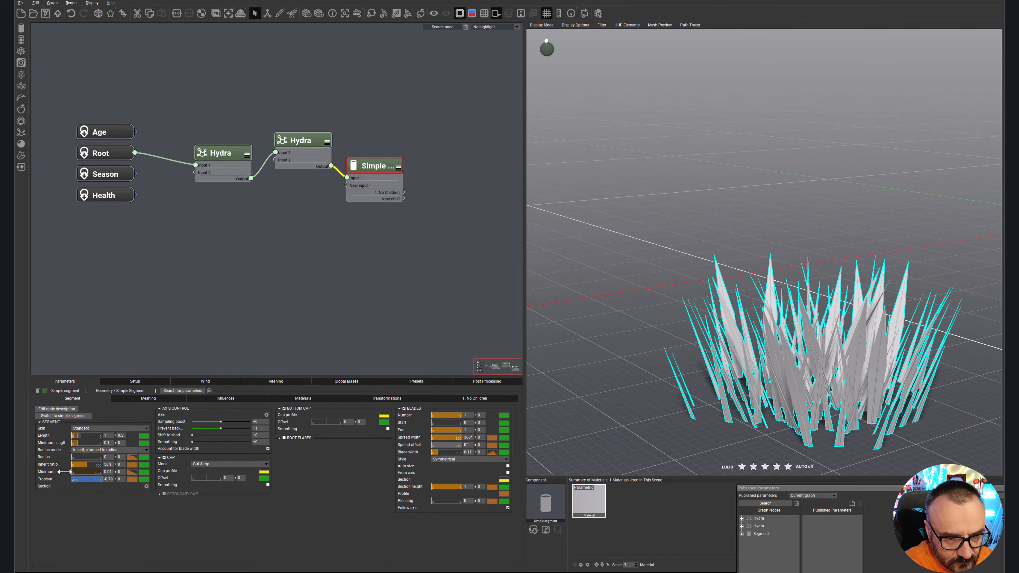
drag(34, 466, 117, 483)
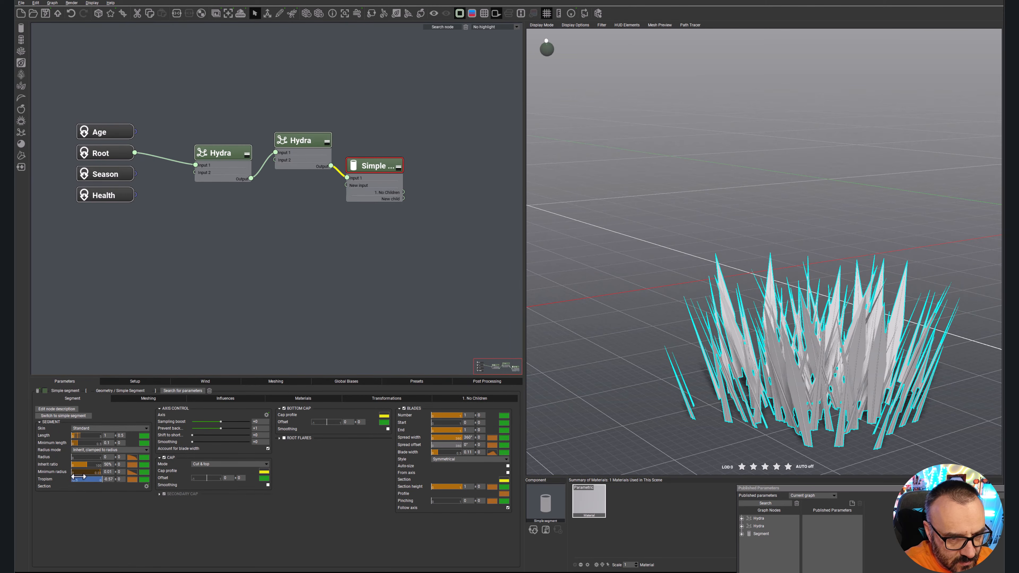
drag(78, 476, 133, 480)
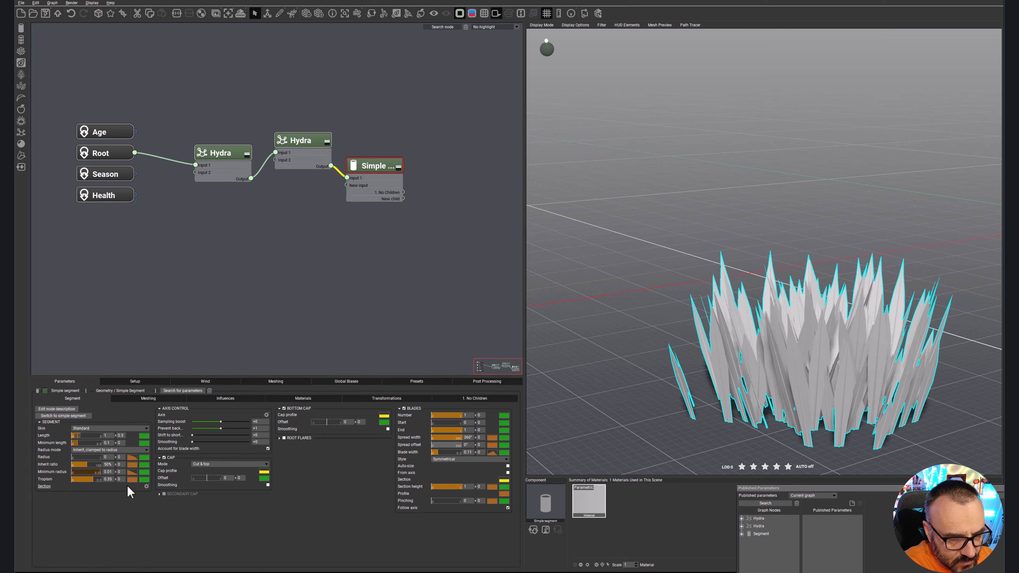
click(132, 480)
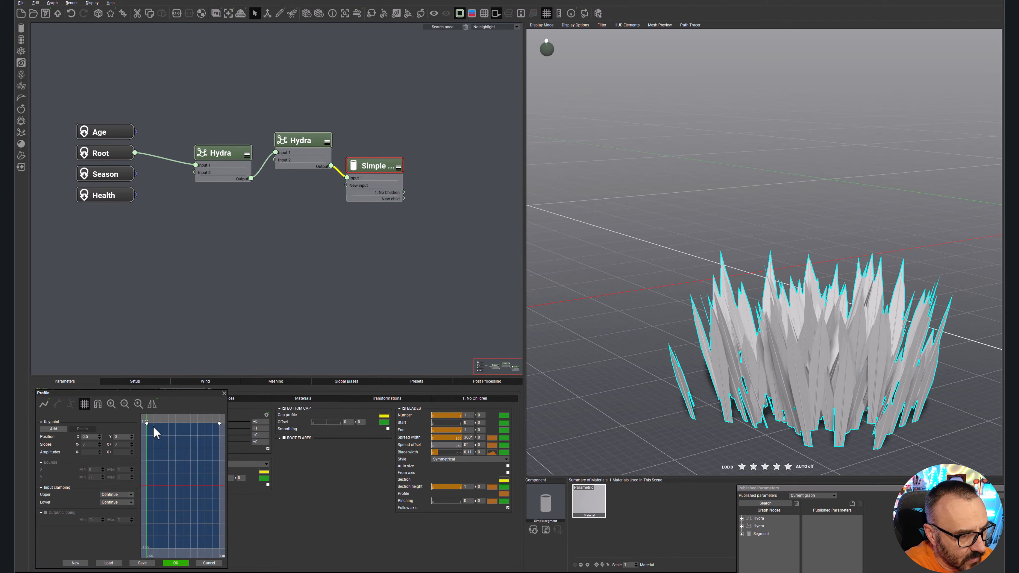
drag(149, 424, 132, 384)
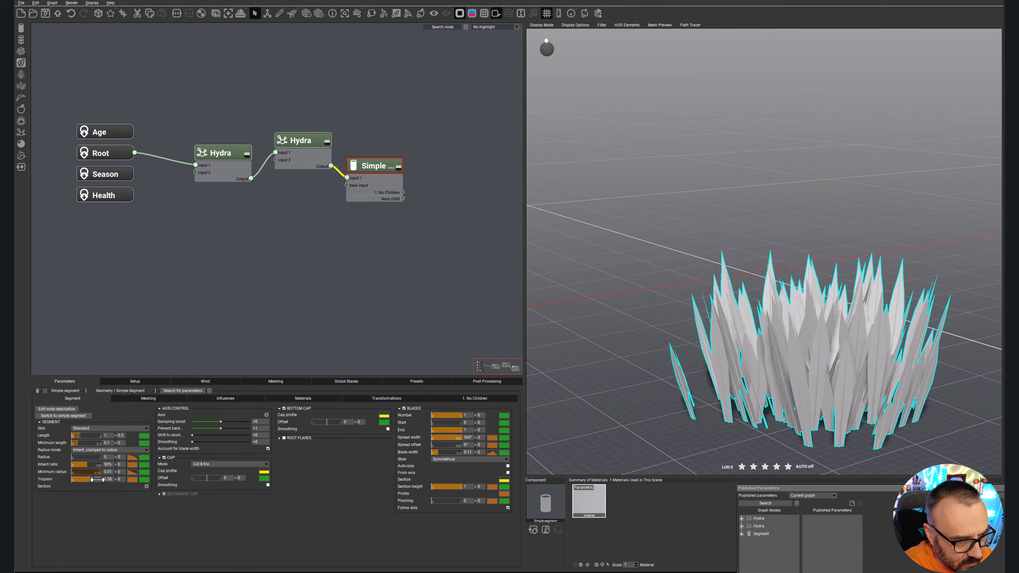
Bend the leaves outward with a strongly negative Tropism and a descending profile ending at about X 0.96, Y -0.22, and accept it.
drag(98, 480, 34, 480)
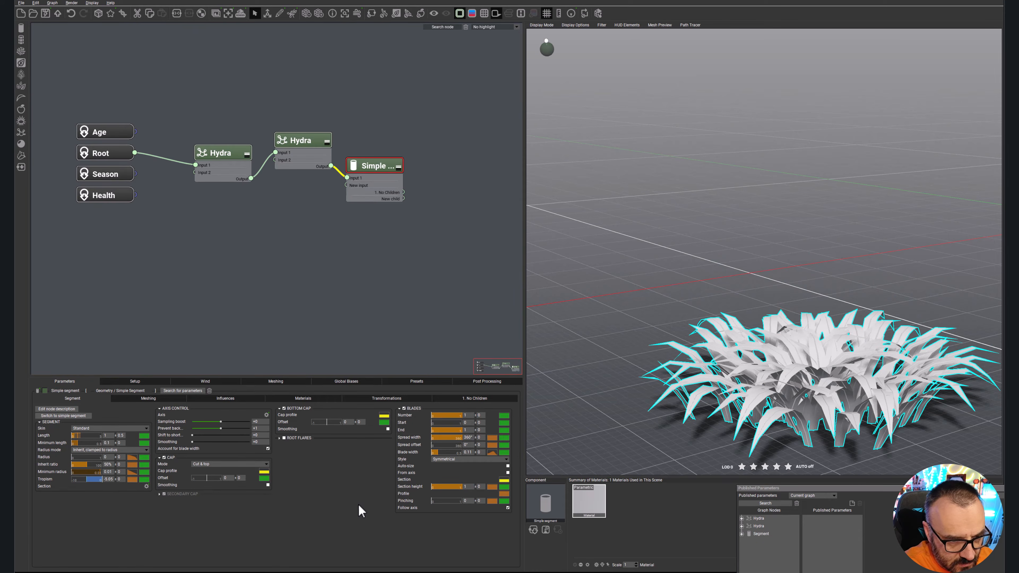
click(132, 479)
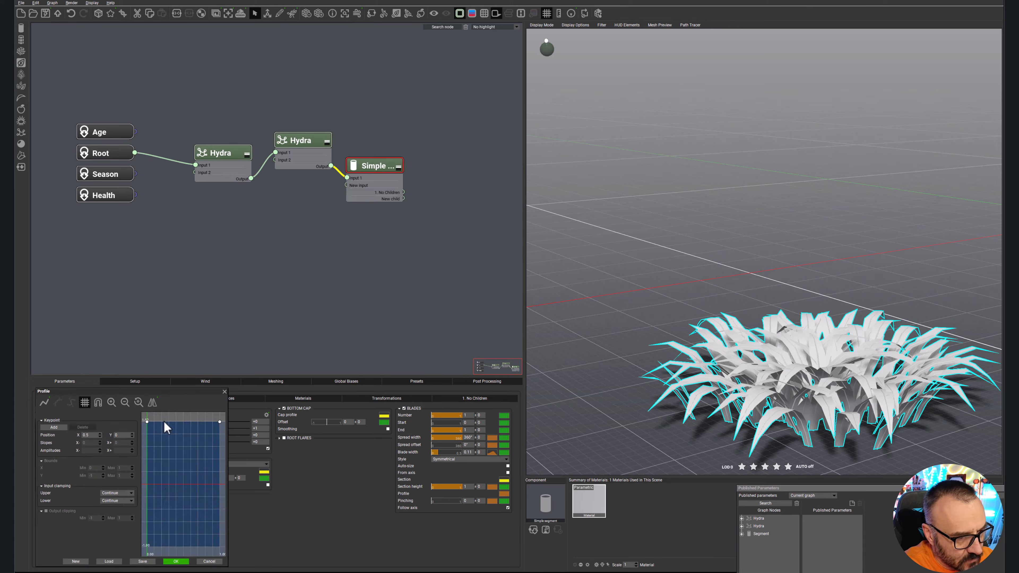
drag(220, 421, 221, 514)
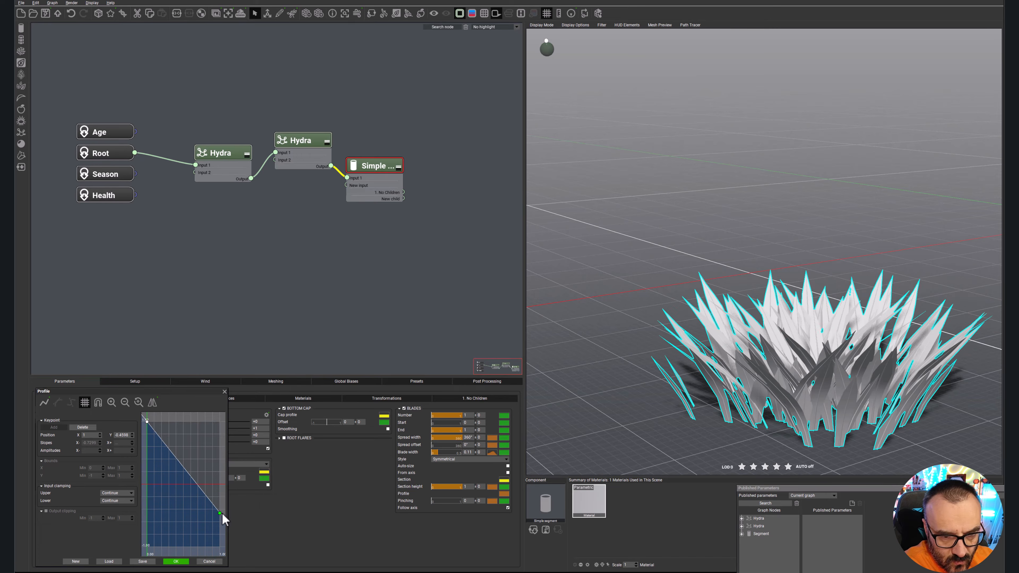
click(224, 521)
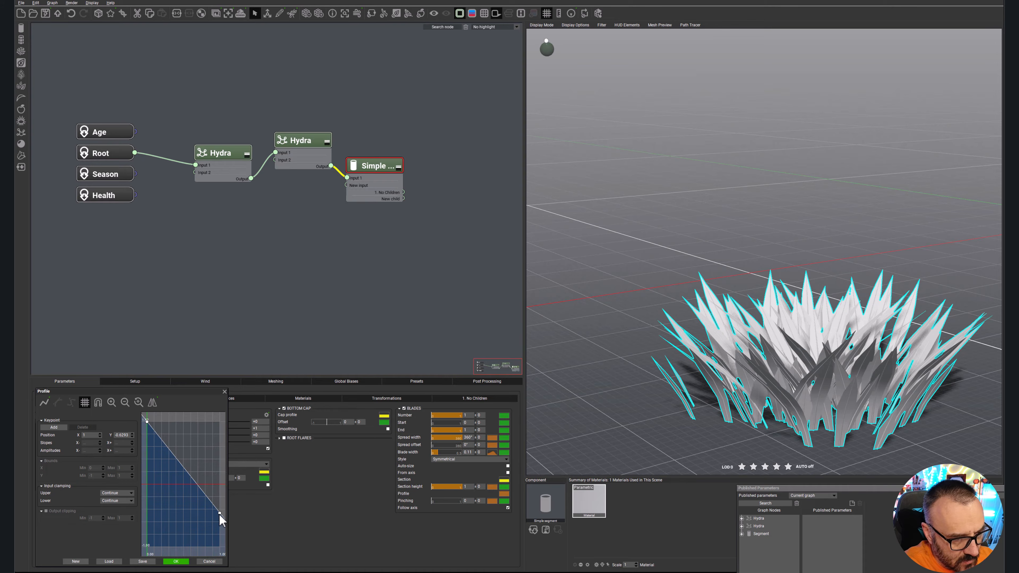
drag(219, 514, 217, 498)
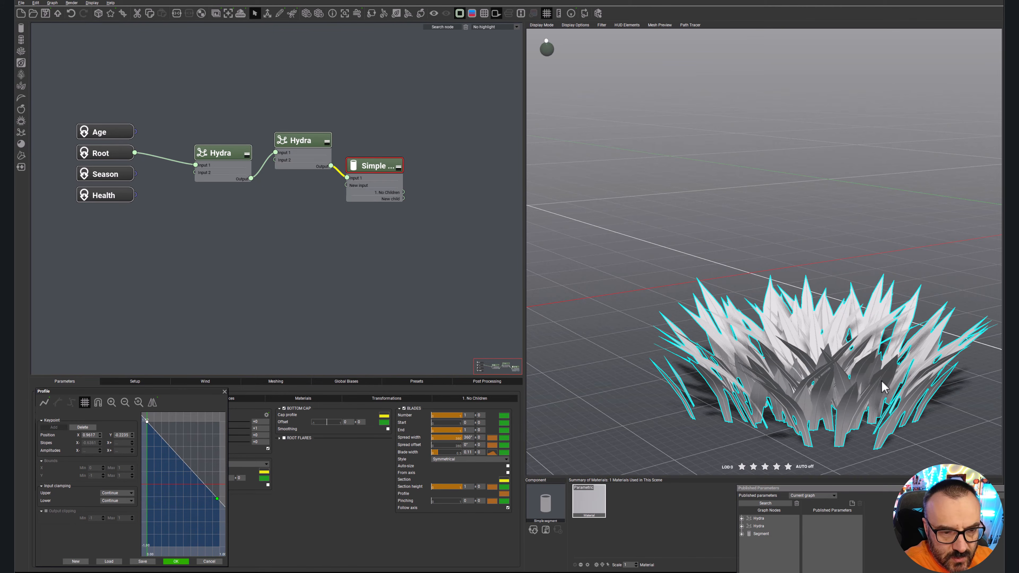
mouse_move(147, 422)
mouse_down()
mouse_move(148, 468)
mouse_move(146, 421)
mouse_up()
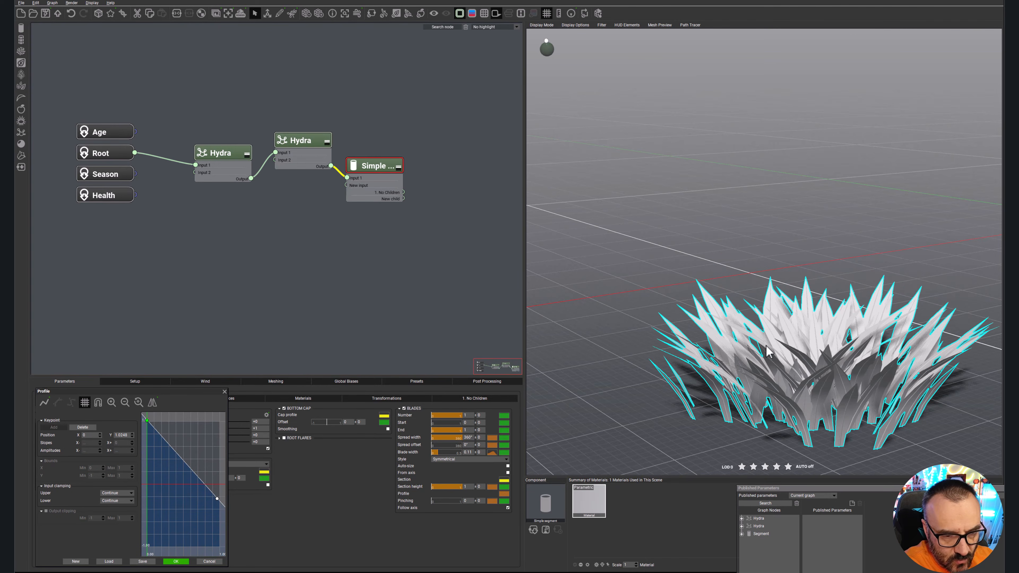
right_drag(765, 345, 746, 405)
click(176, 561)
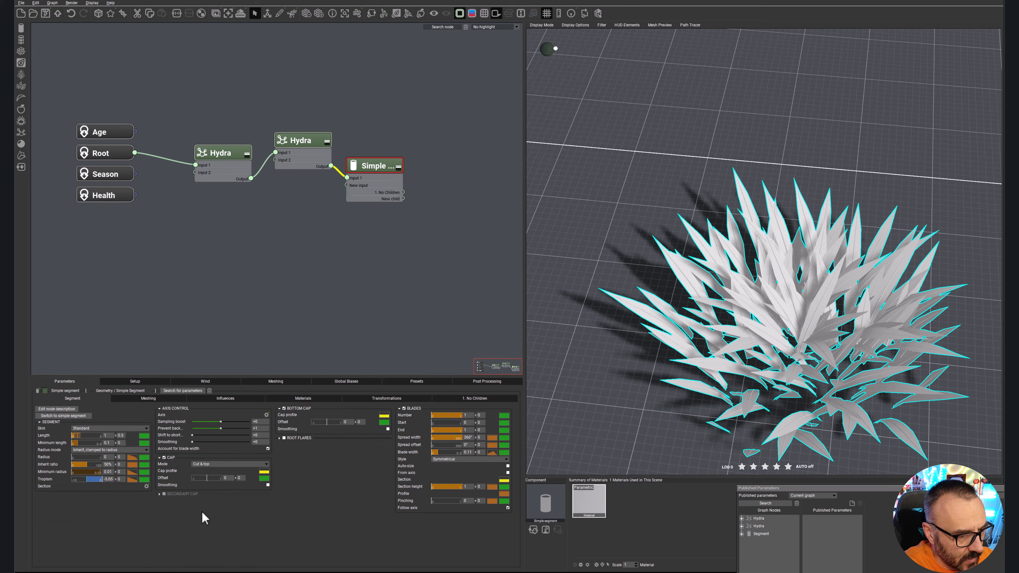
Try a random variation of 1 on the segment's Tropism, then raise it to 3.
click(118, 479)
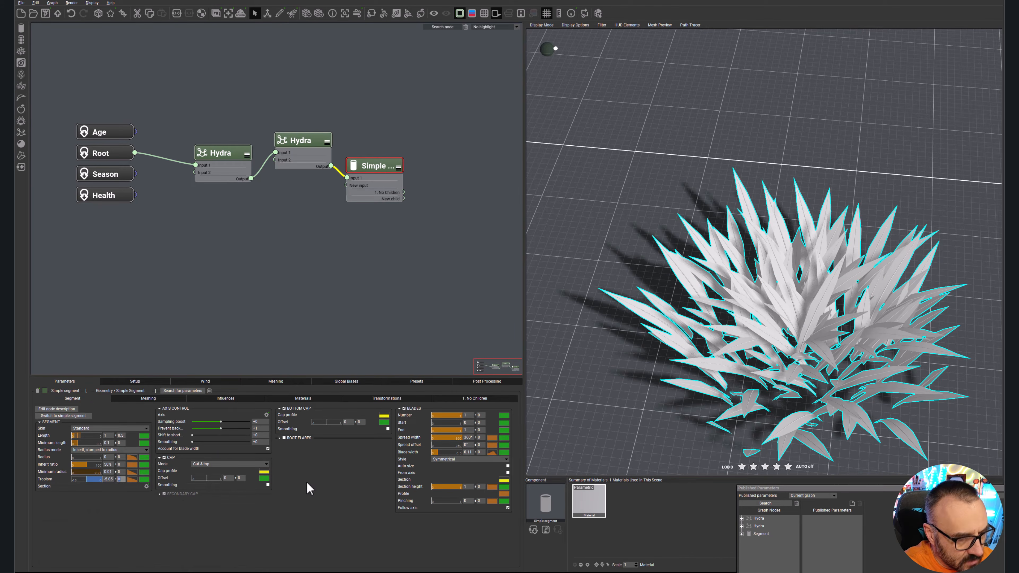
text(1)
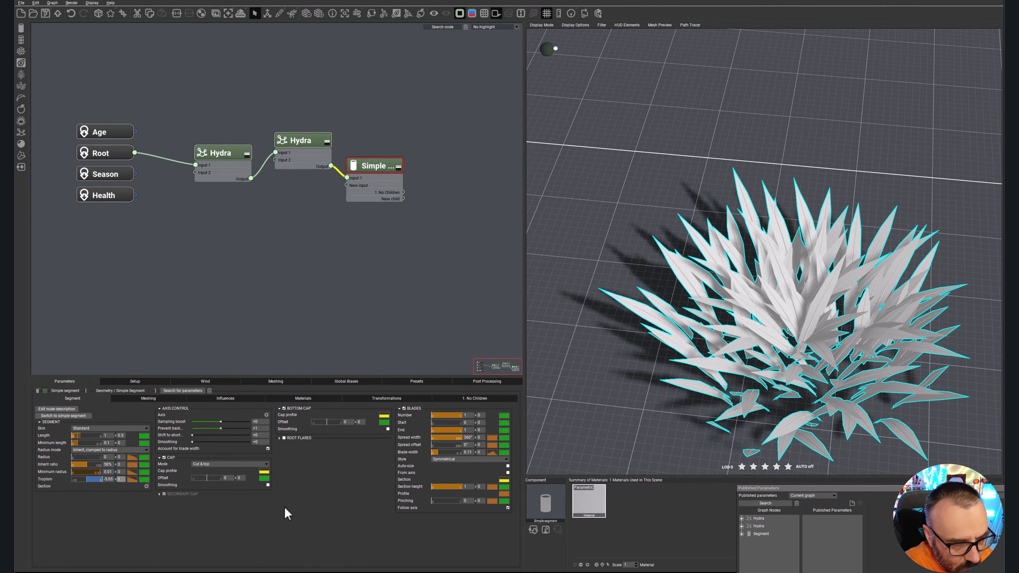
key(Return)
drag(734, 409, 657, 367)
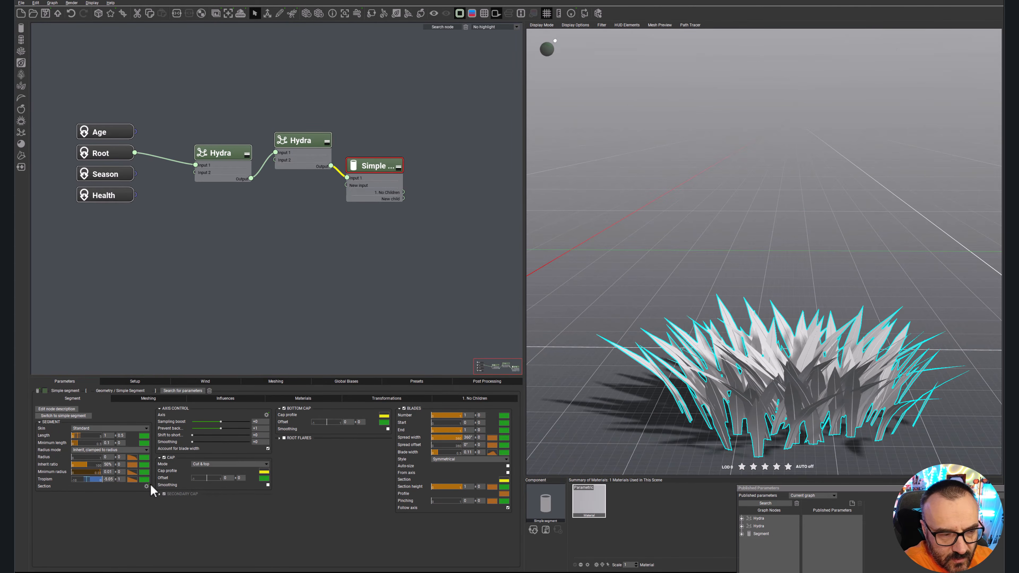
text(3)
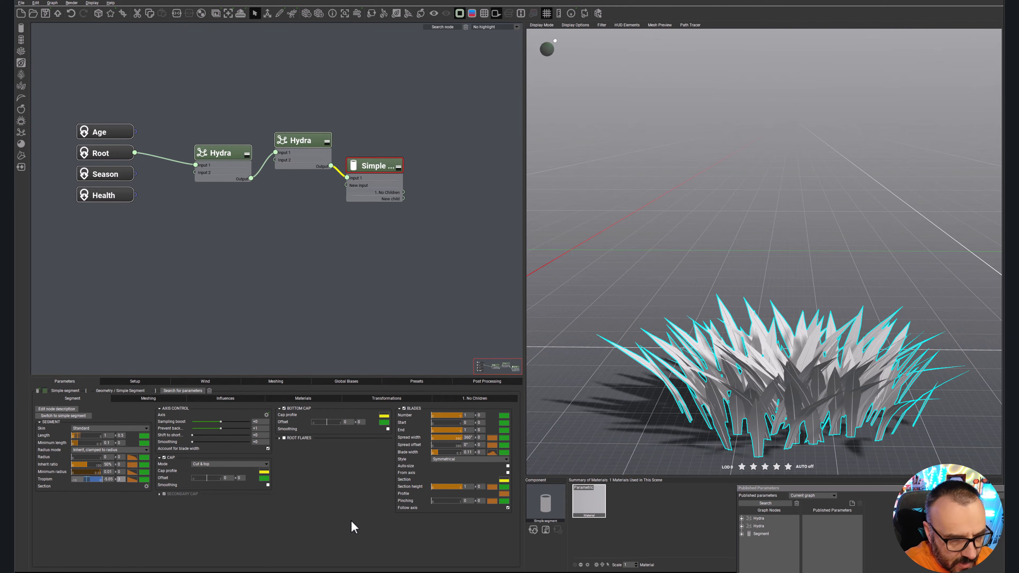
key(Return)
Give the segment's Blade width a random variation, trying 0.1 first and then settling on a smaller amount.
middle_drag(873, 357, 831, 406)
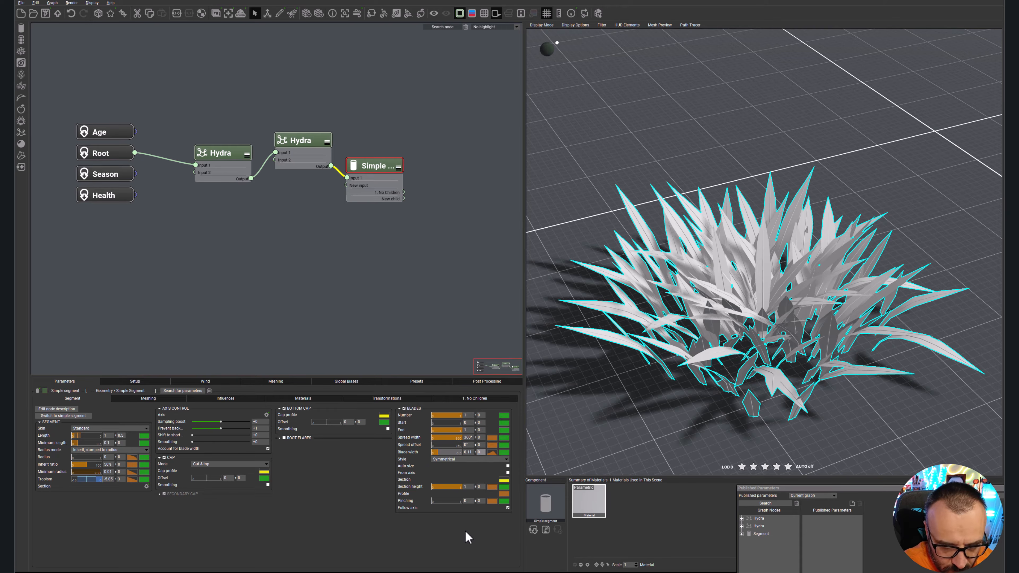
key(Return)
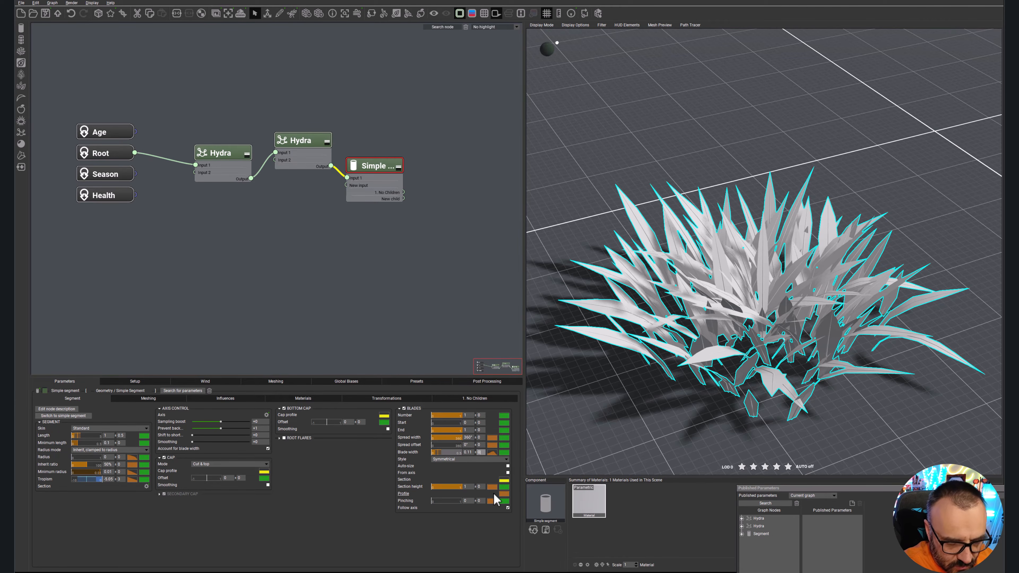
key(Return)
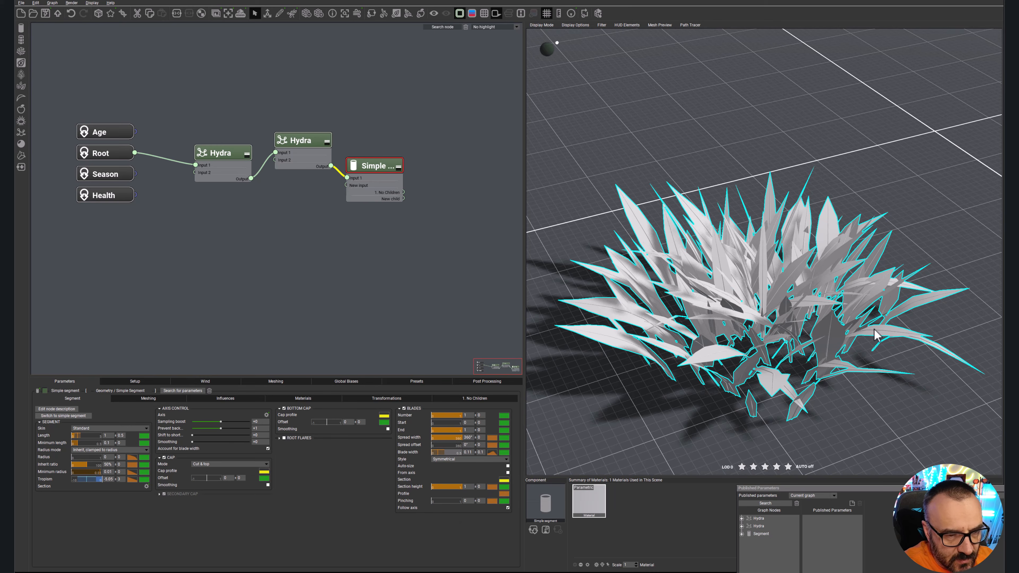
right_drag(887, 364, 858, 361)
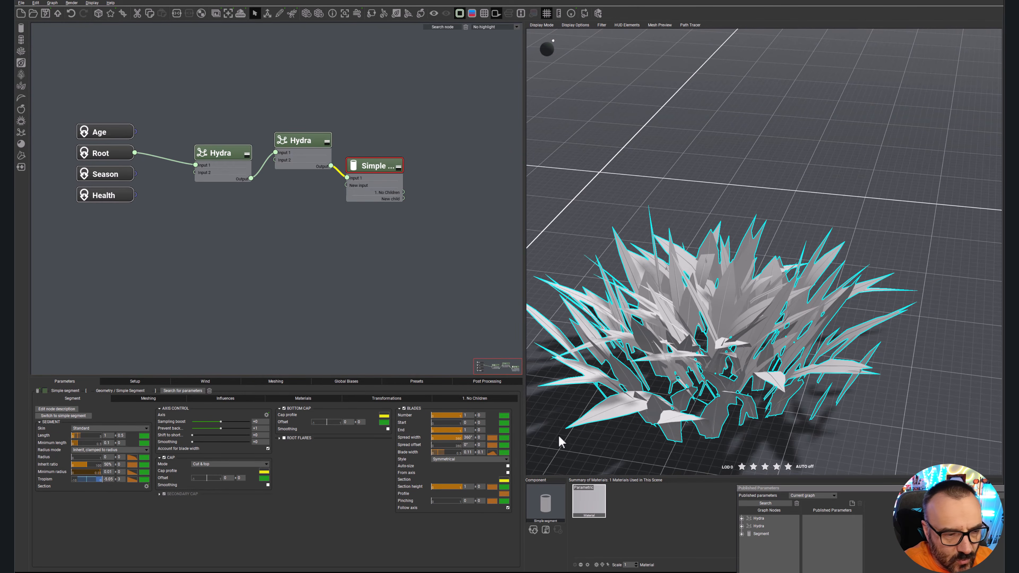
click(480, 451)
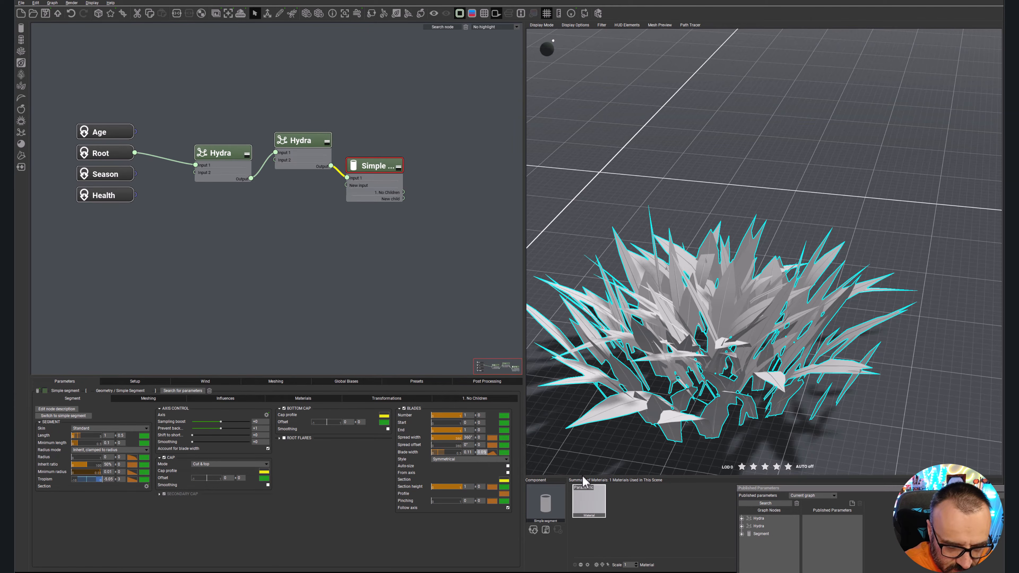
click(477, 525)
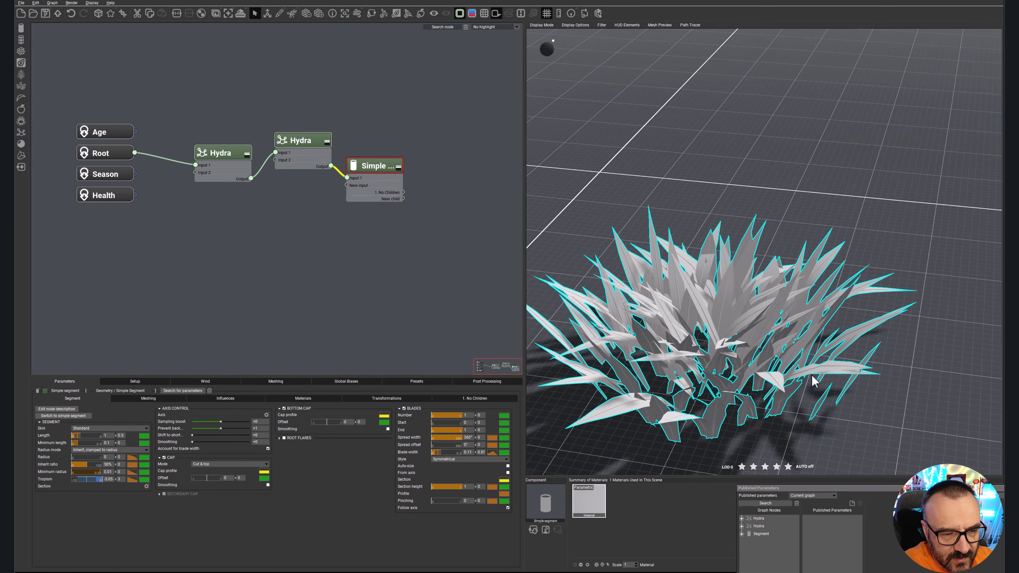
mouse_move(814, 382)
mouse_down()
mouse_move(756, 334)
mouse_move(839, 348)
mouse_move(844, 359)
mouse_move(820, 365)
mouse_move(814, 385)
mouse_move(808, 367)
mouse_up()
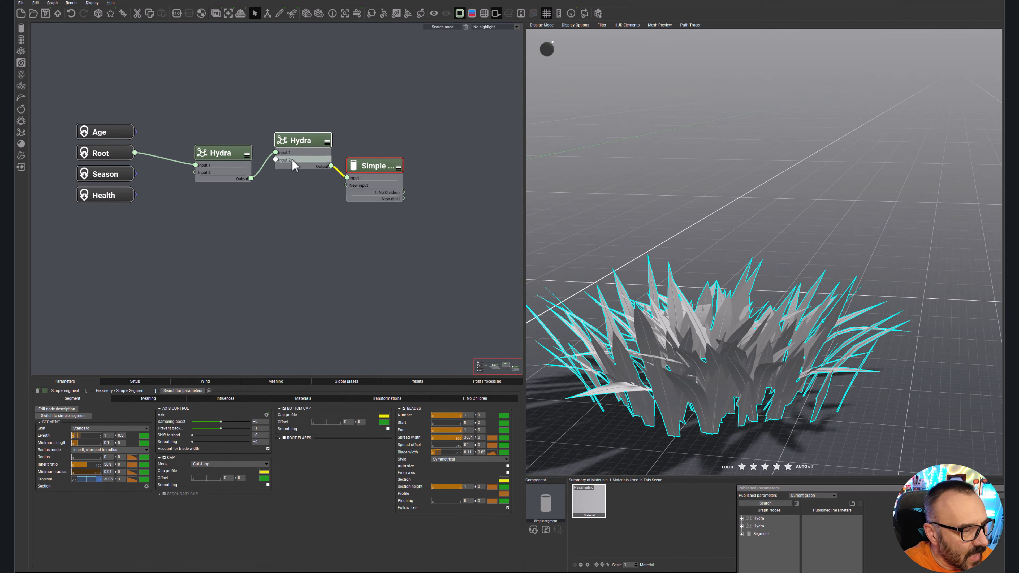
Set the random variation of Number to 4 on the second Hydra node.
click(313, 141)
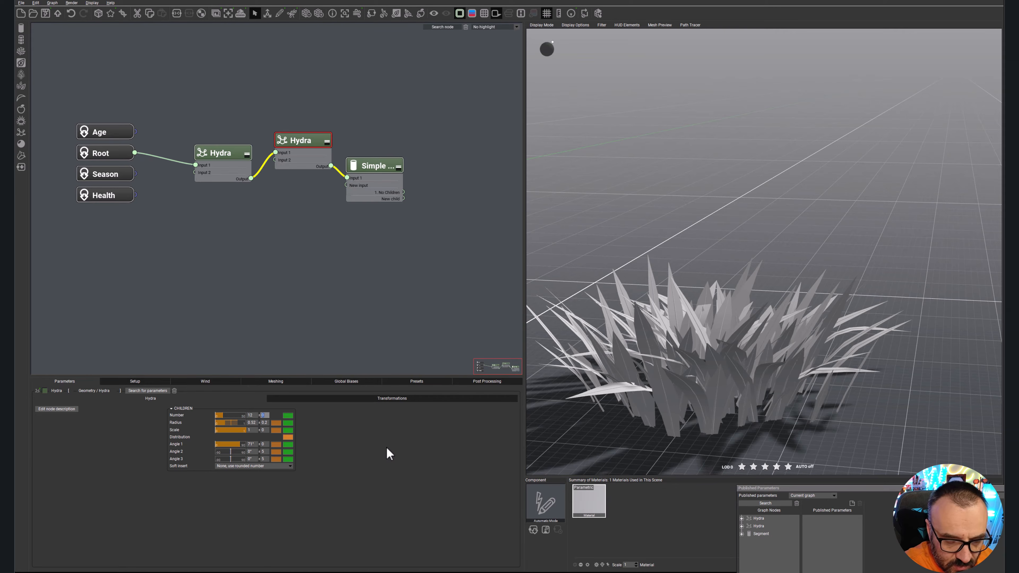
text(4)
key(Return)
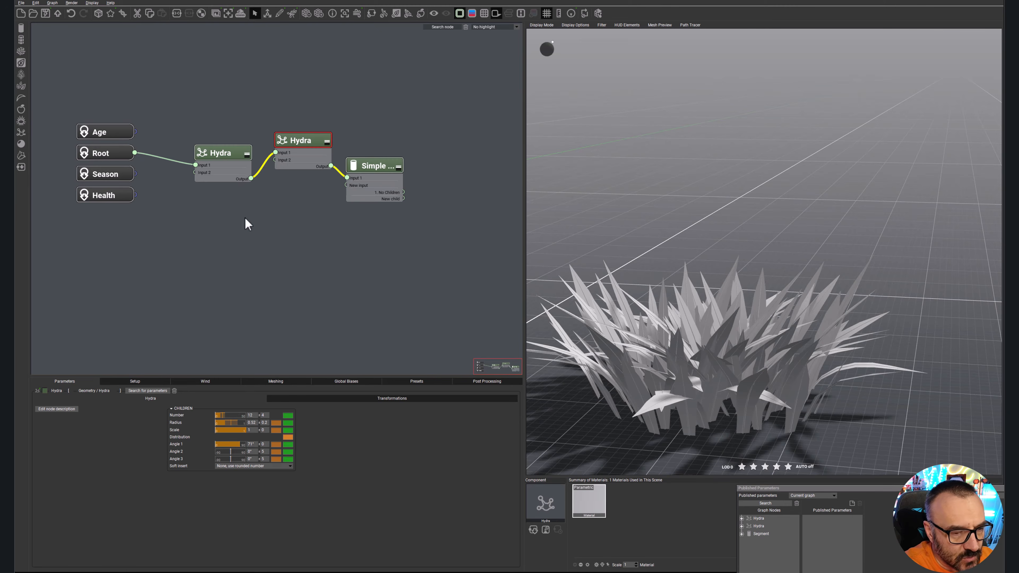
Set the random variation of Number to 4 on the first Hydra node, connected to Root.
click(238, 155)
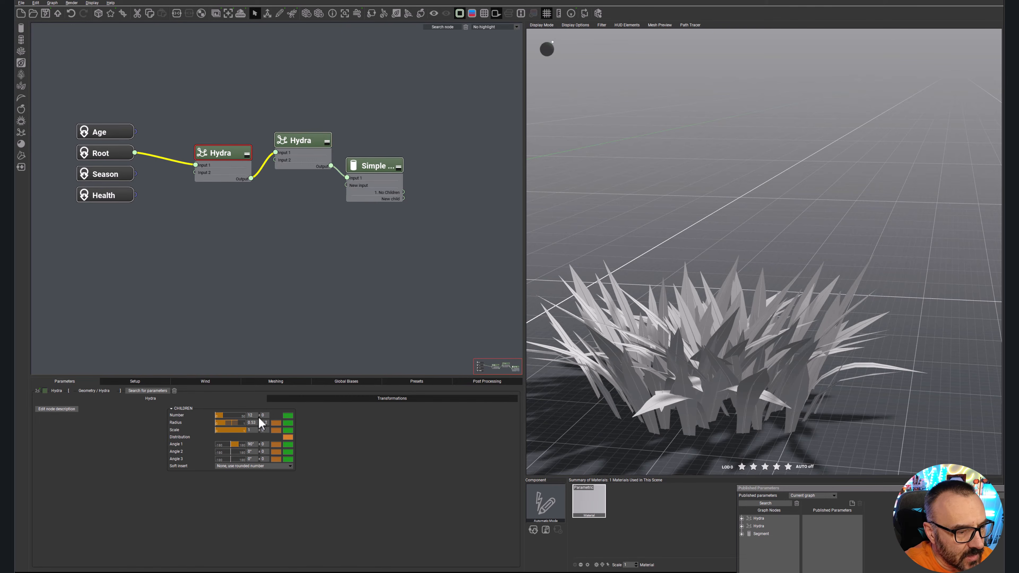
drag(253, 418, 241, 417)
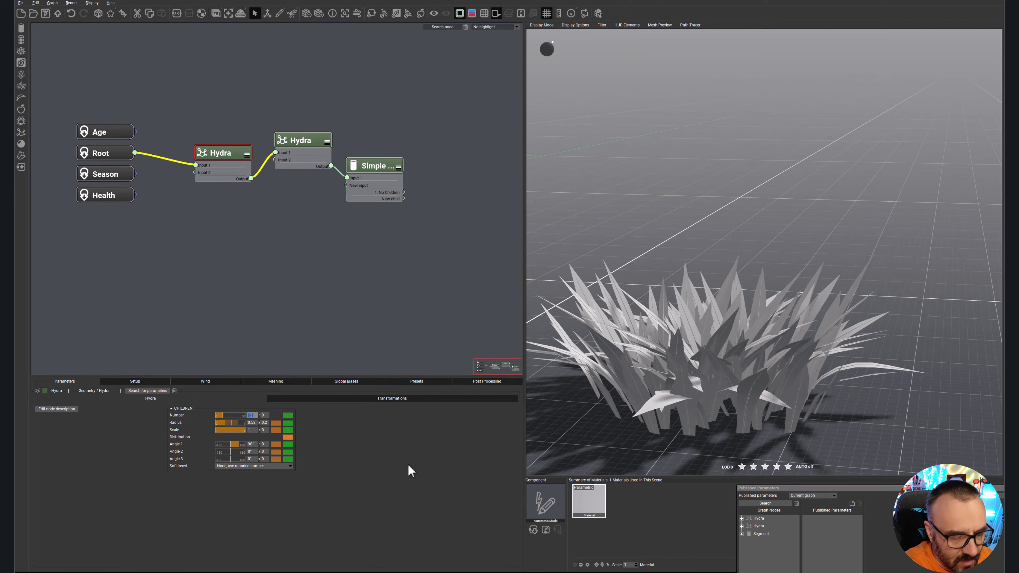
key(Tab)
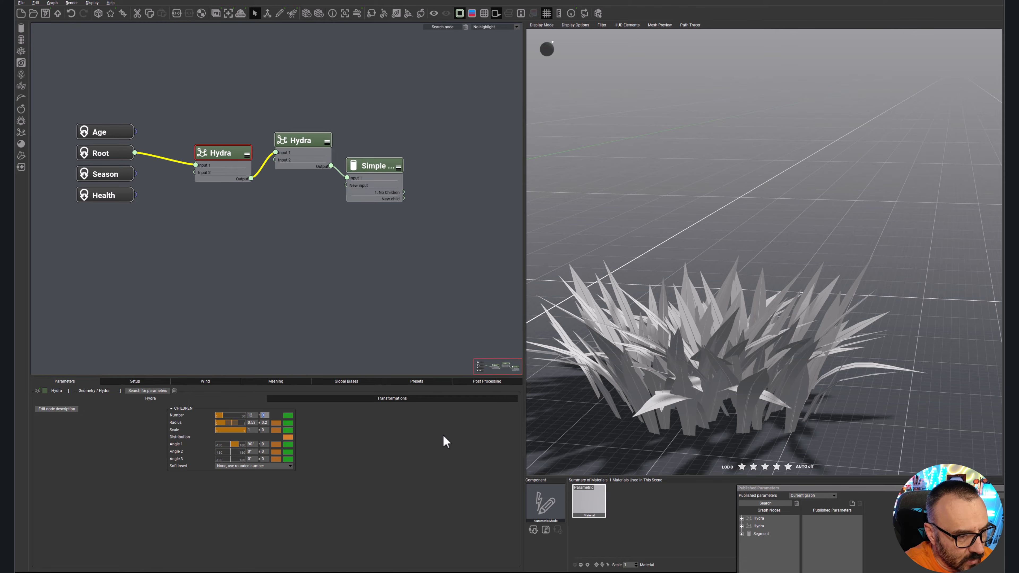
text(4)
key(Return)
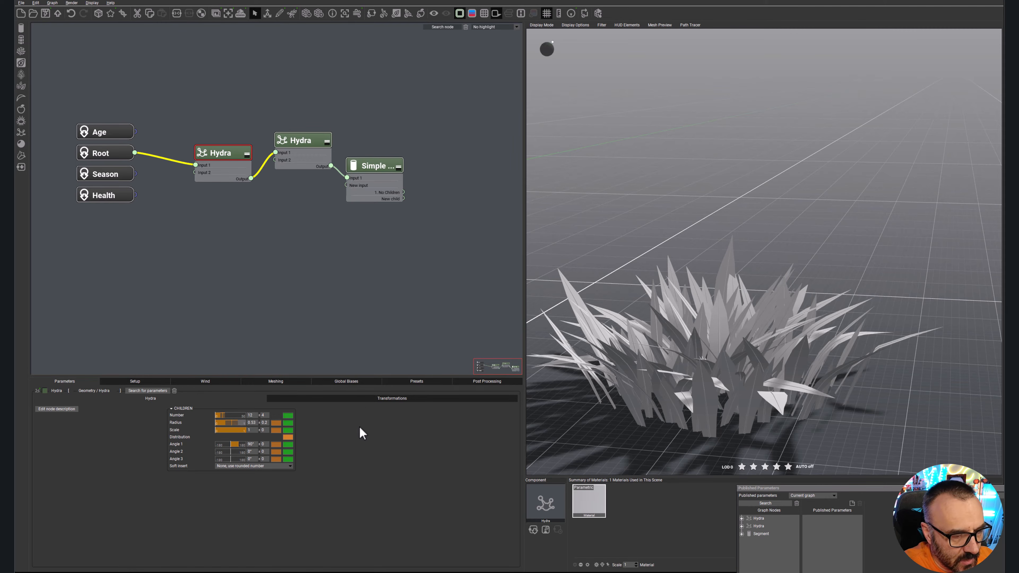
middle_drag(783, 344, 699, 356)
middle_drag(829, 346, 636, 374)
right_drag(636, 374, 677, 334)
middle_drag(677, 333, 831, 363)
scroll(863, 377, up, 3)
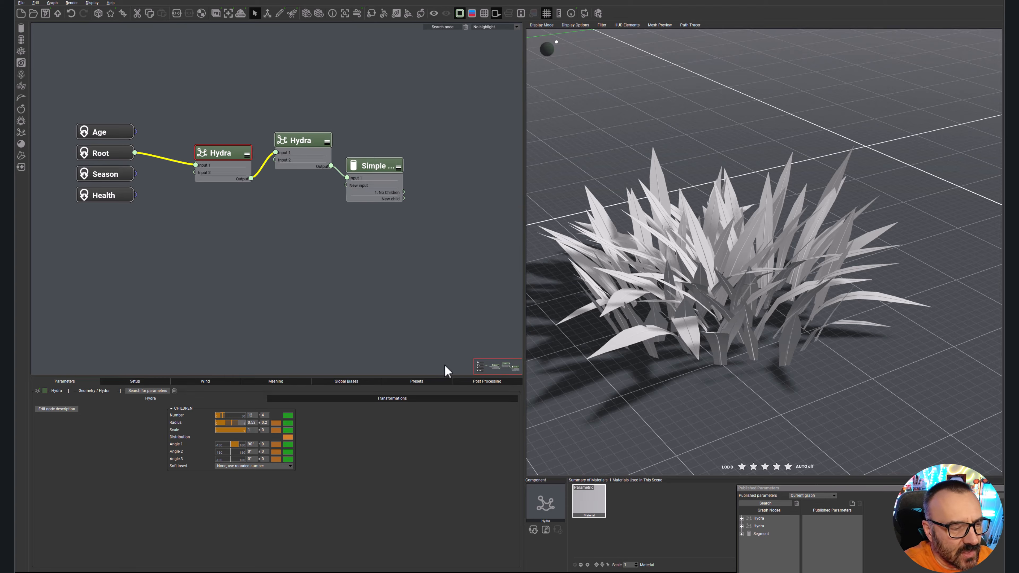
click(380, 200)
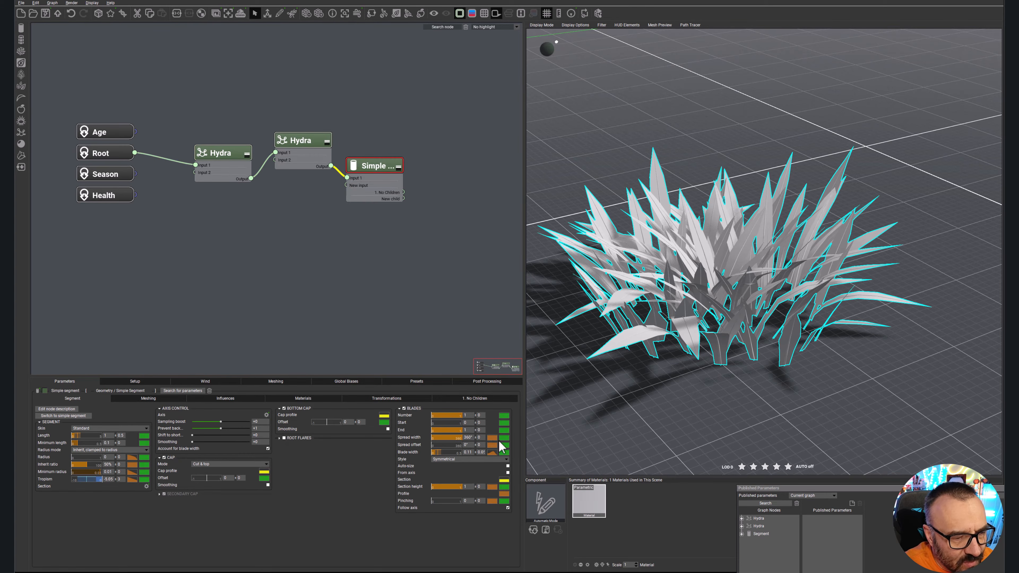
click(493, 440)
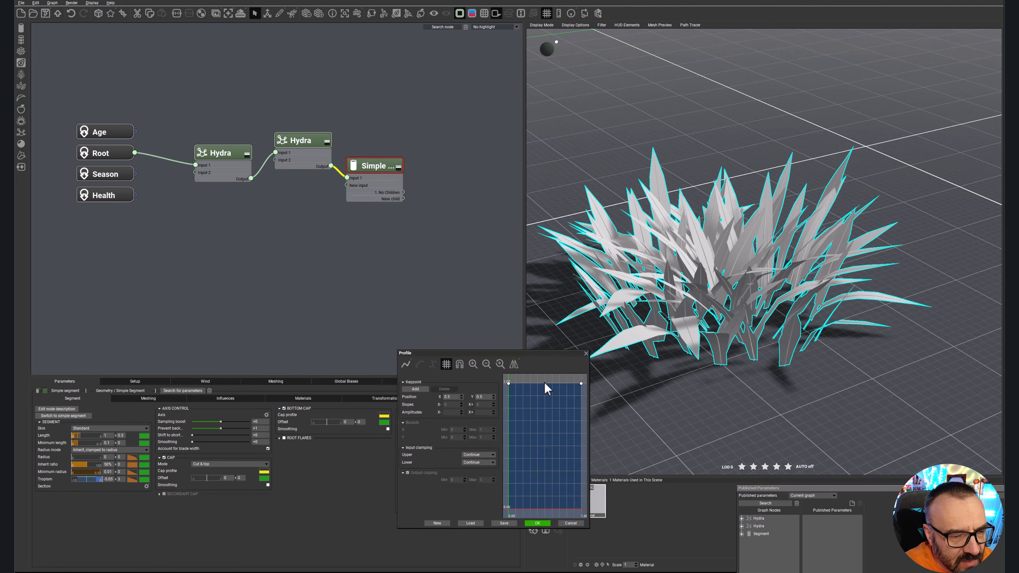
drag(582, 387, 577, 422)
click(580, 430)
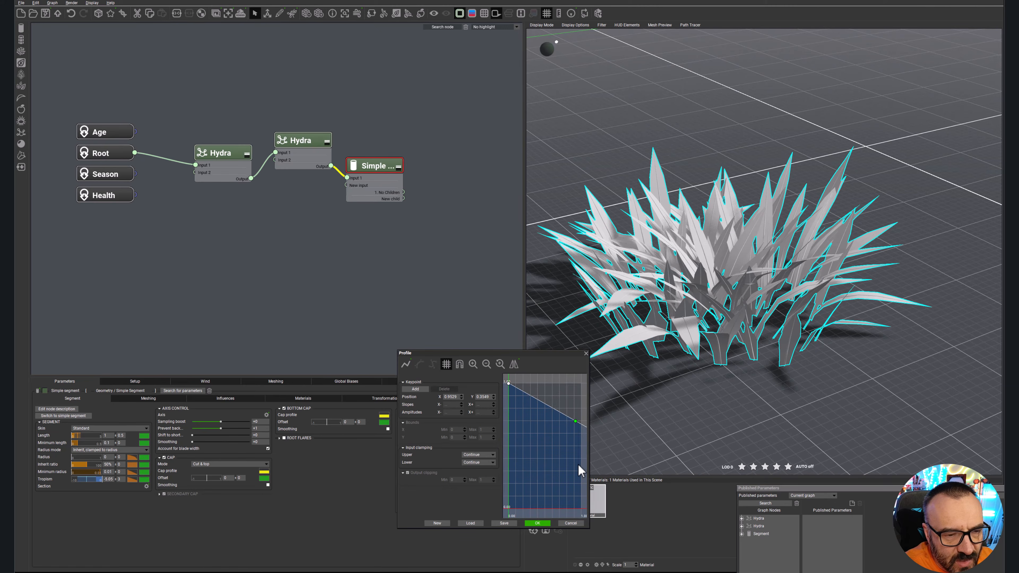
click(565, 523)
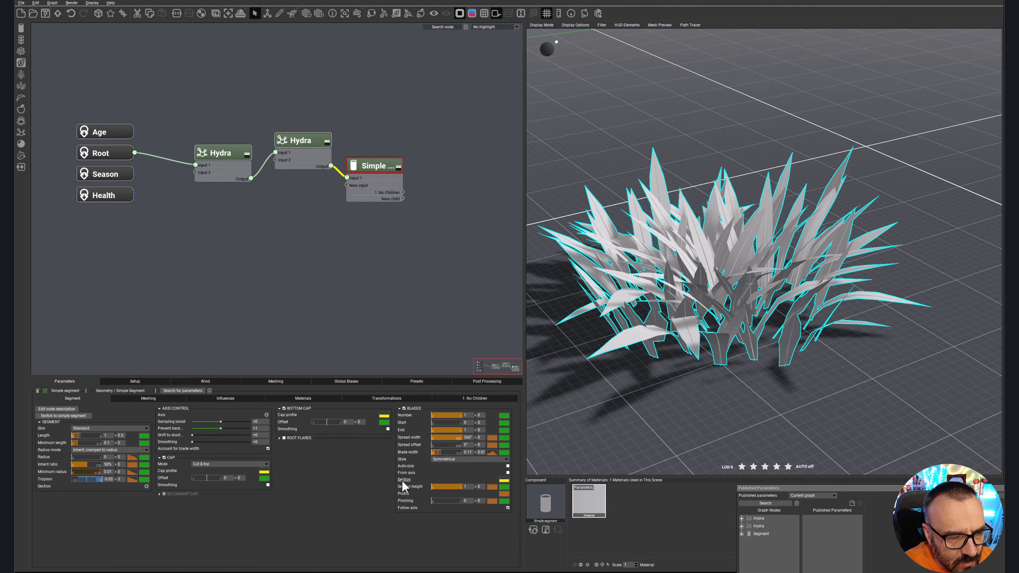
Crease the leaves with a Blades Section filter dipping at about X 0.62, Y -0.21 and ending near X 1, Y -0.02, and accept it.
click(504, 485)
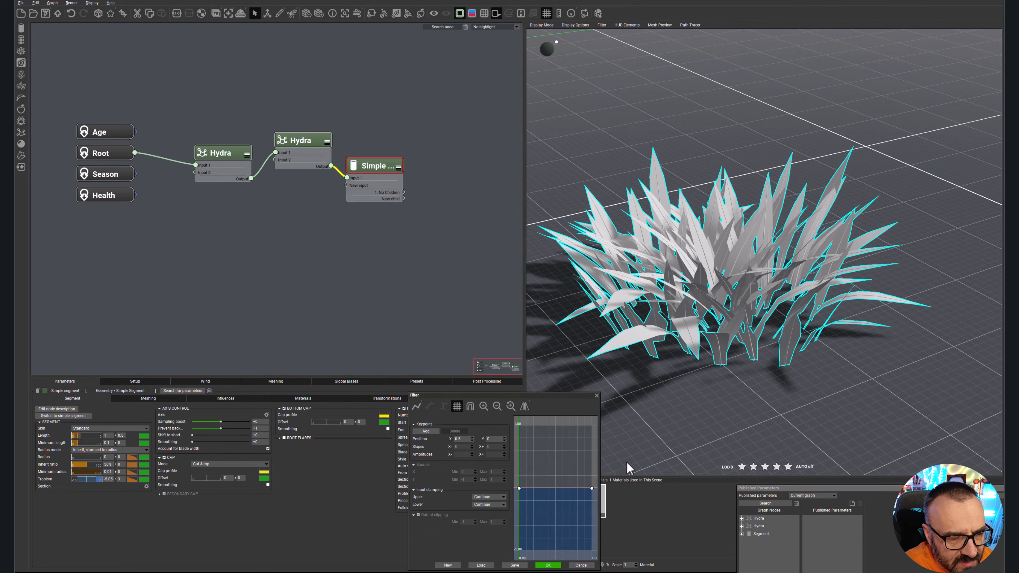
mouse_move(592, 489)
mouse_down()
mouse_move(592, 505)
mouse_move(589, 492)
mouse_up()
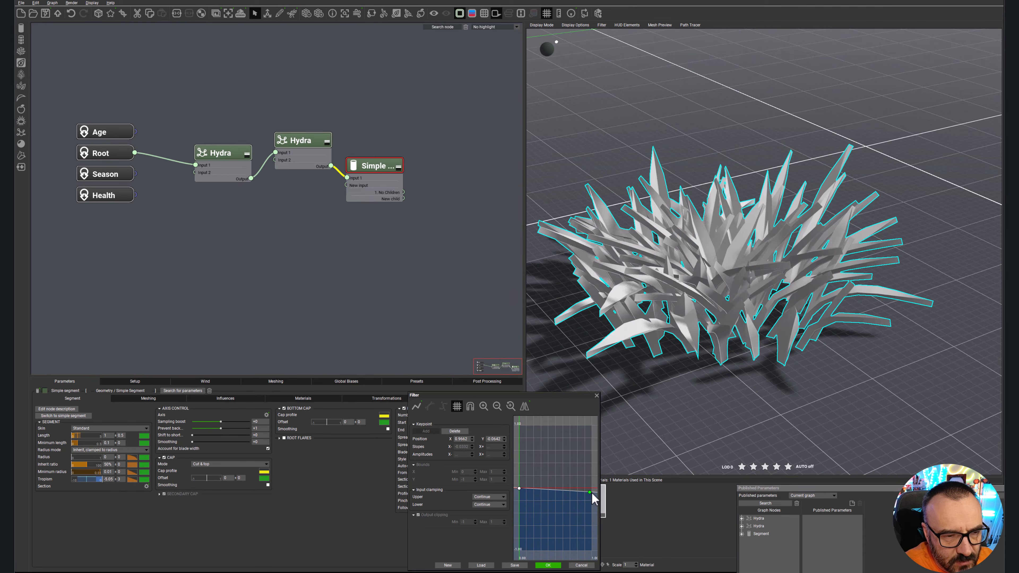
click(591, 492)
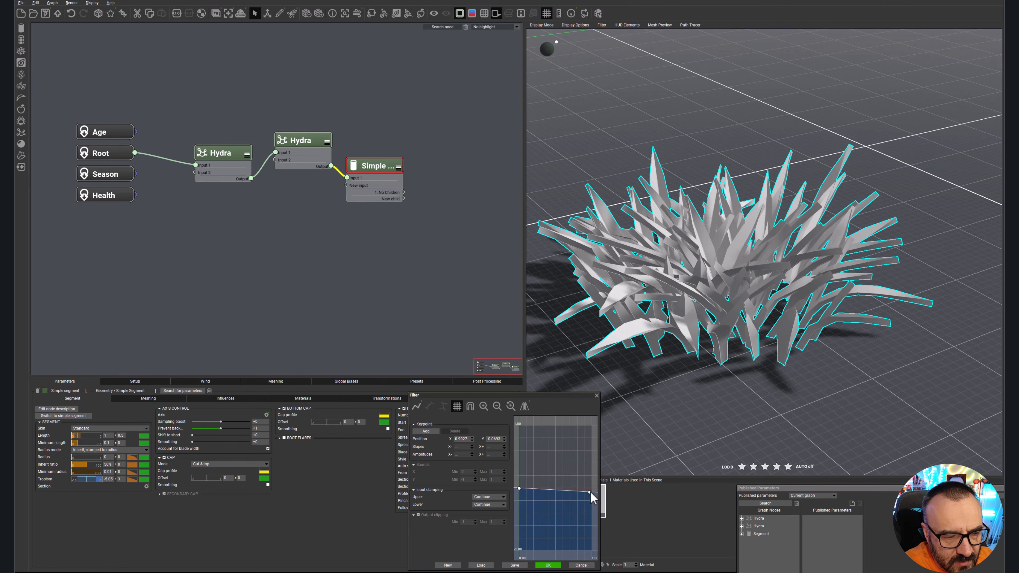
drag(592, 491, 593, 491)
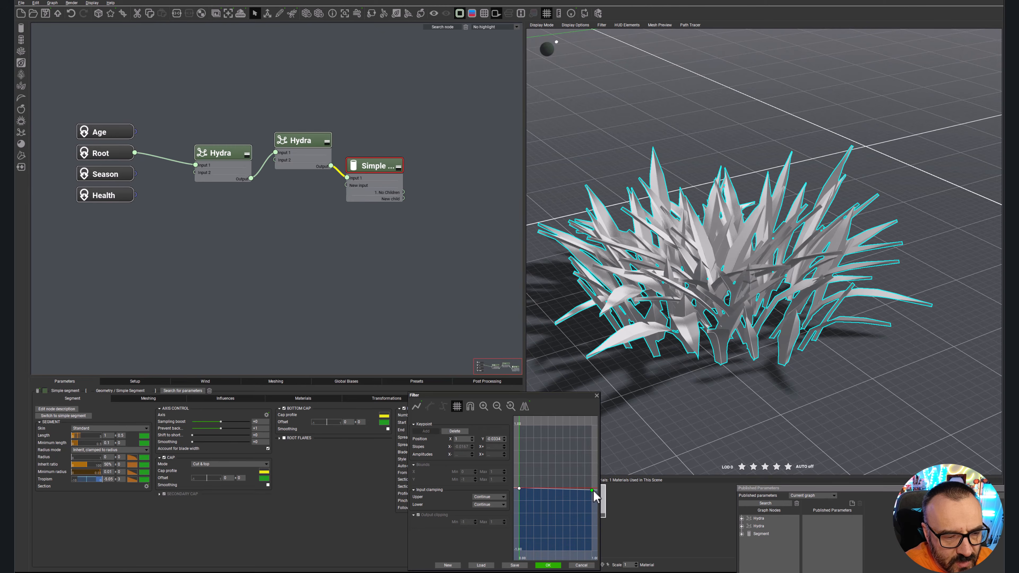
middle_drag(775, 340, 939, 359)
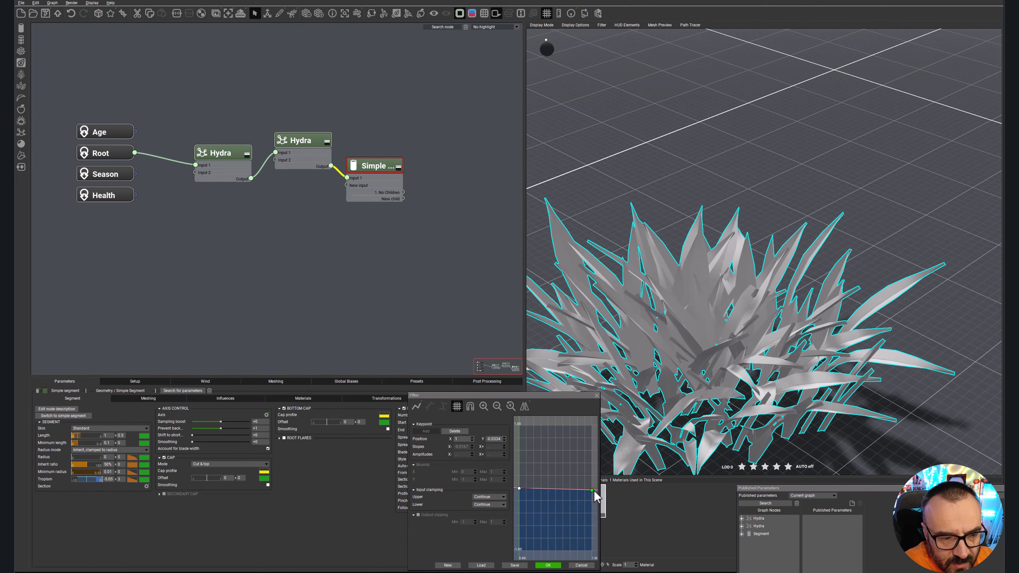
drag(592, 490, 568, 492)
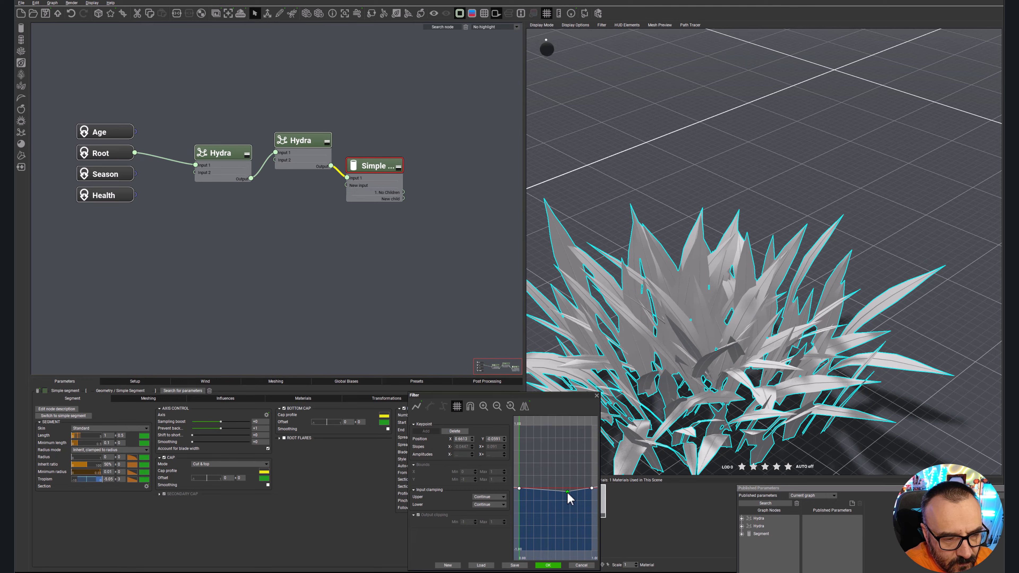
drag(567, 492, 564, 501)
right_drag(969, 366, 918, 367)
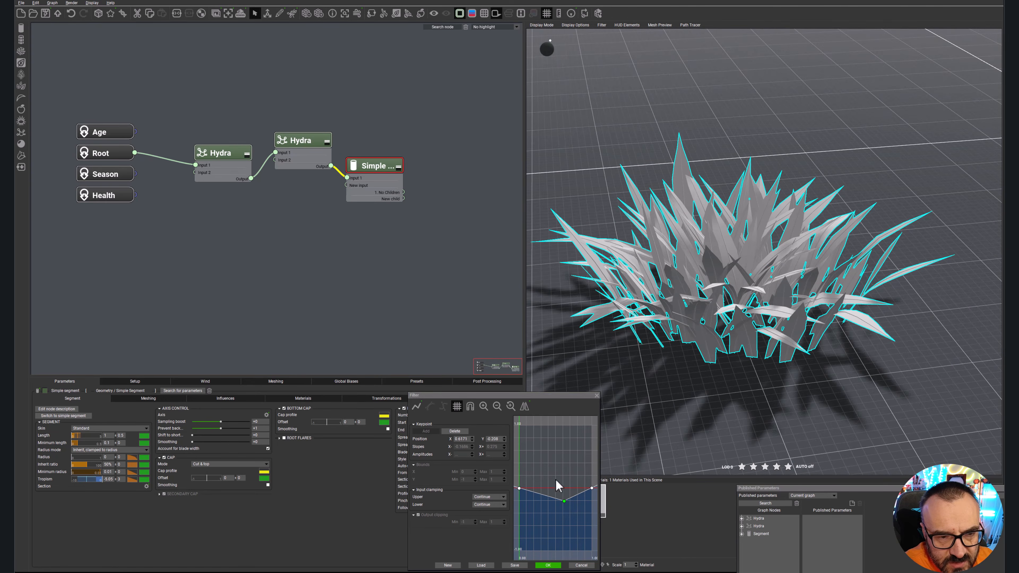
drag(590, 488, 591, 490)
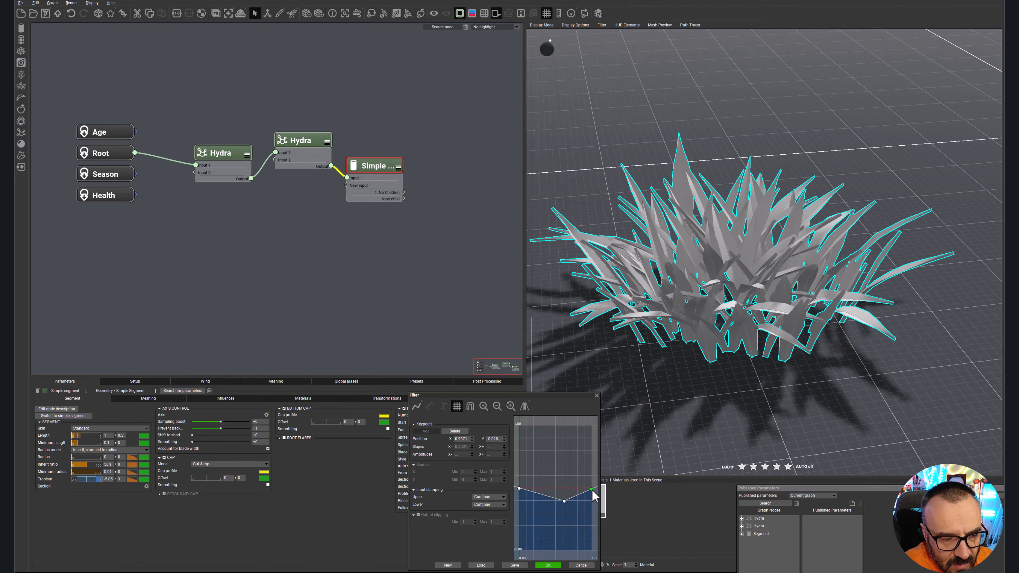
right_drag(835, 281, 878, 288)
right_drag(736, 277, 827, 286)
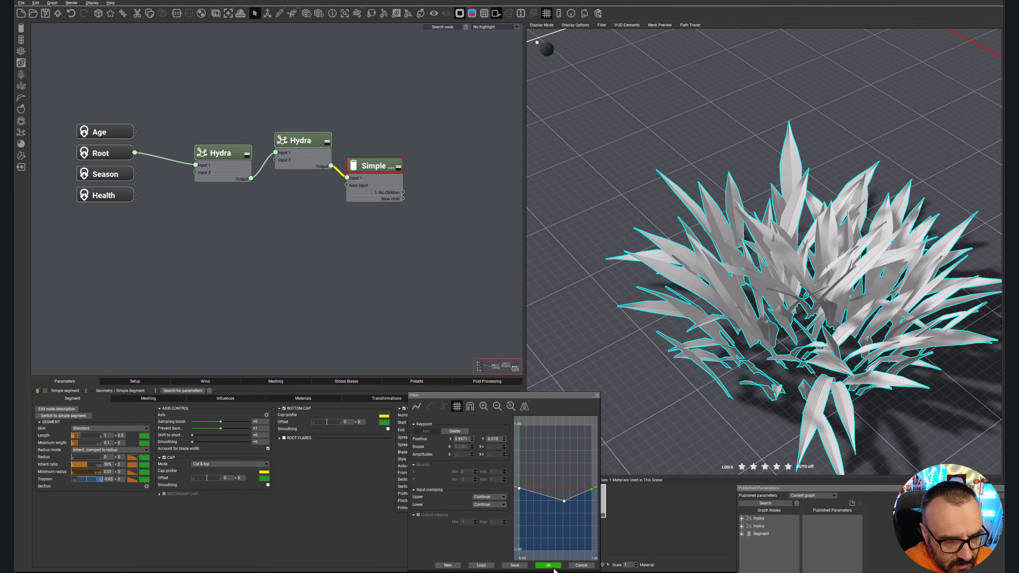
click(549, 565)
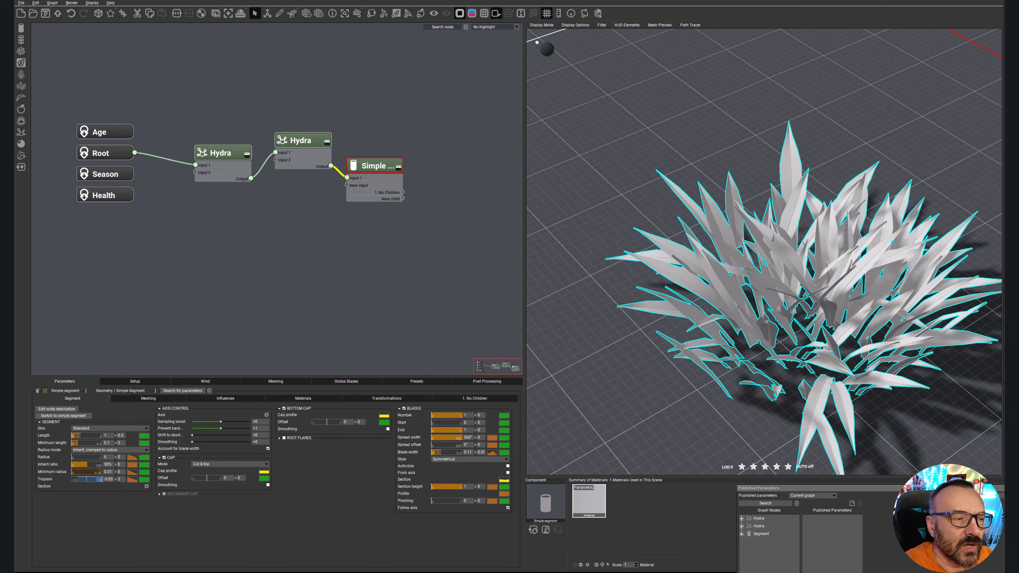
Rearrange the two Hydra nodes in the graph into a descending staircase between Root and the segment node.
drag(235, 153, 227, 141)
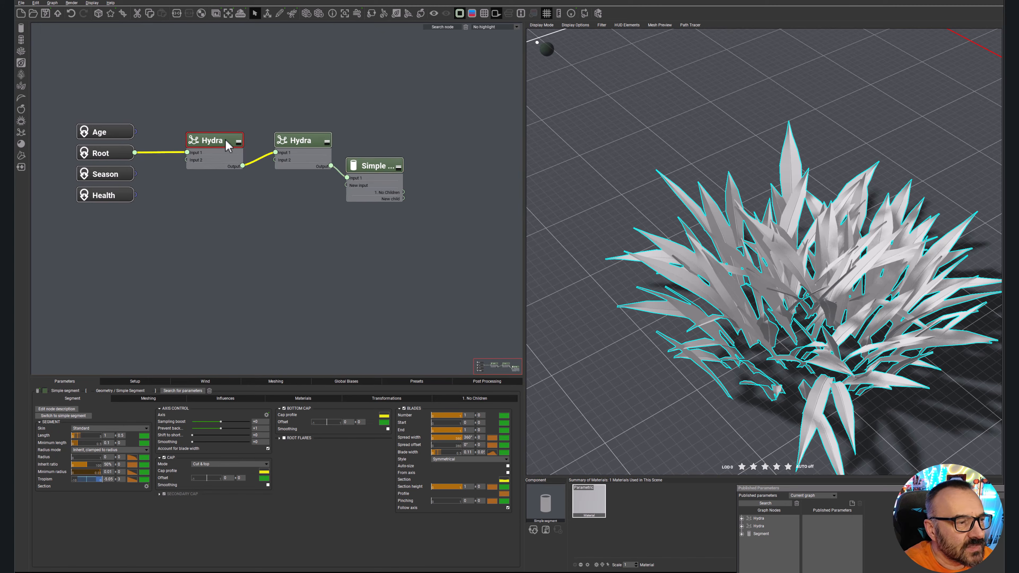
click(313, 142)
mouse_move(322, 142)
mouse_down()
mouse_move(310, 145)
mouse_move(314, 153)
mouse_up()
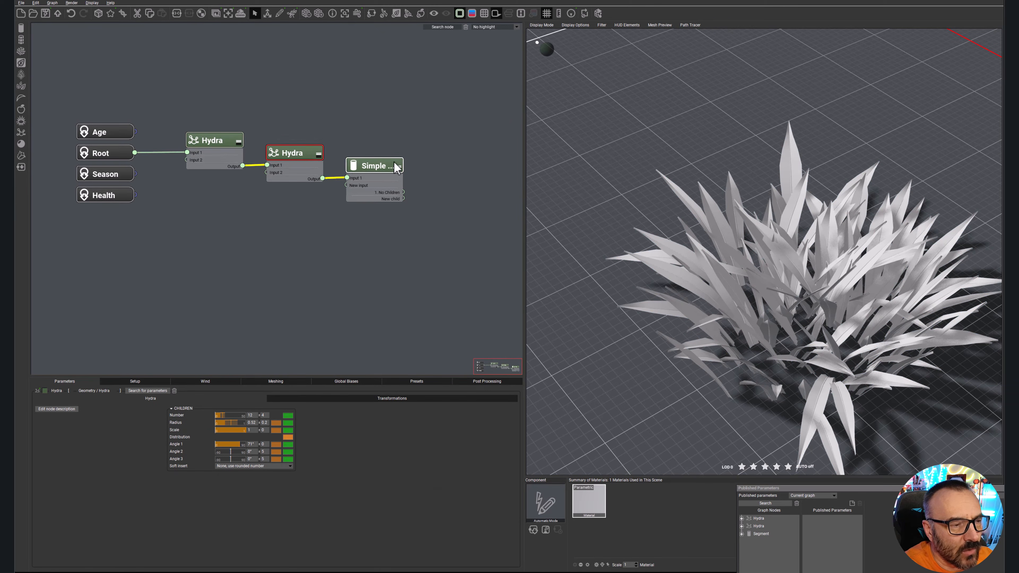
Rename the Simple segment node as Blade.
click(379, 173)
double_click(377, 169)
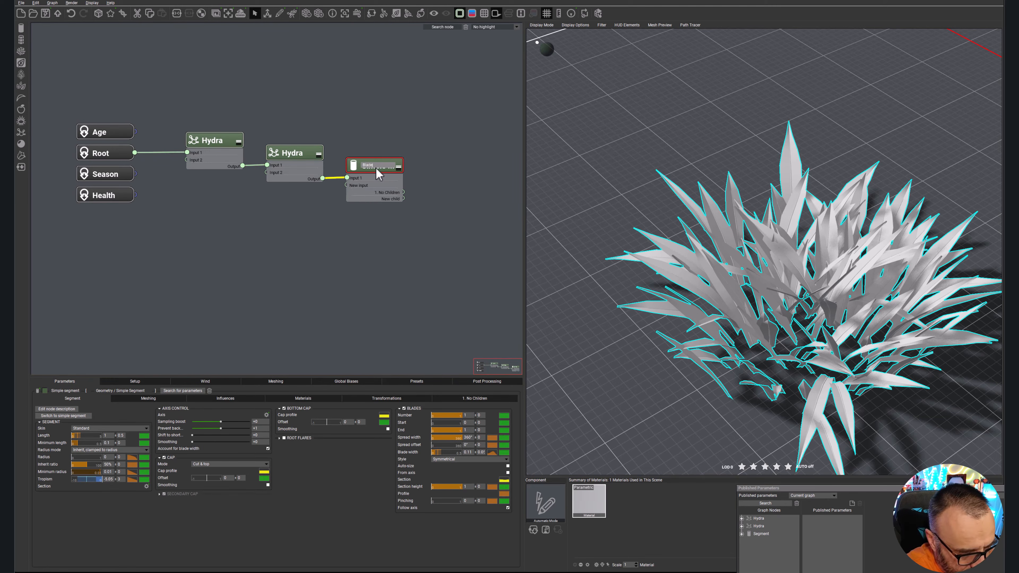
text(Blade)
key(Return)
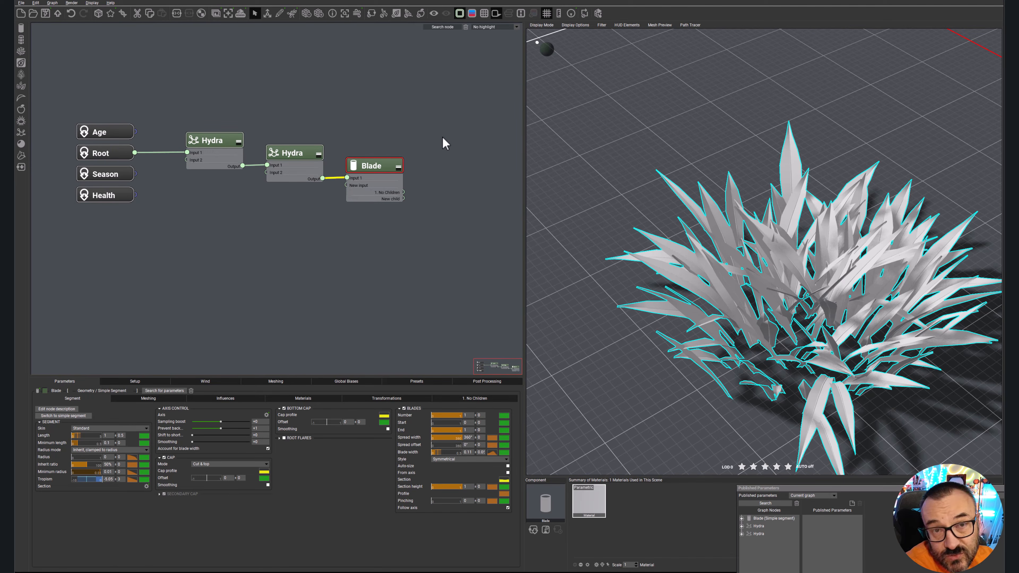
Change the color of the first Hydra node to red.
click(220, 139)
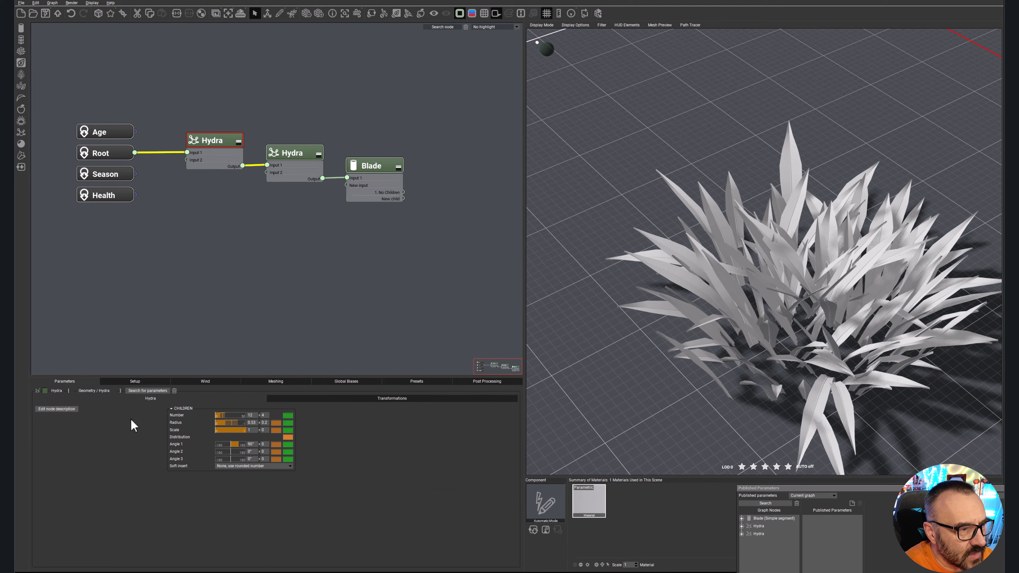
click(45, 391)
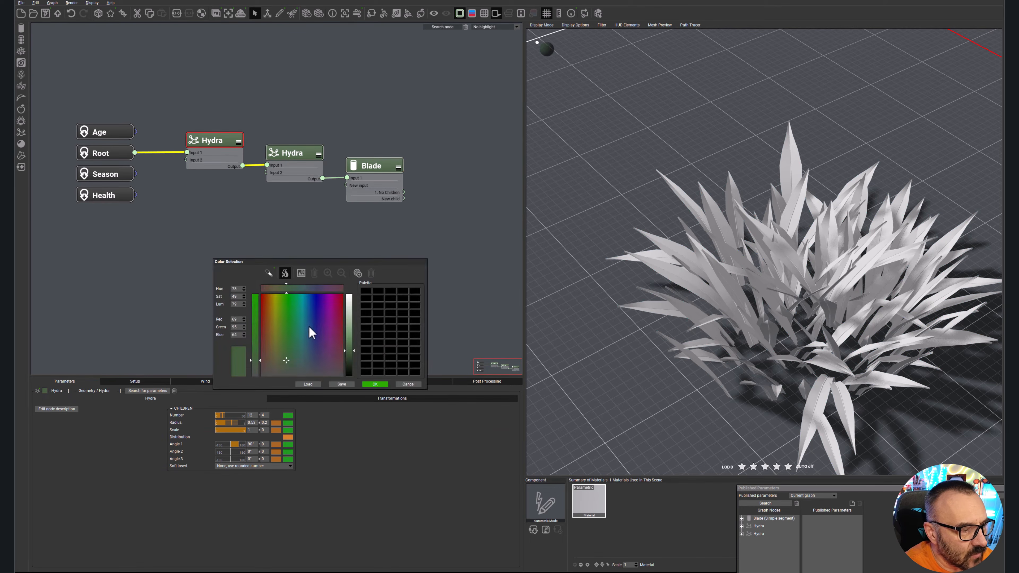
click(261, 298)
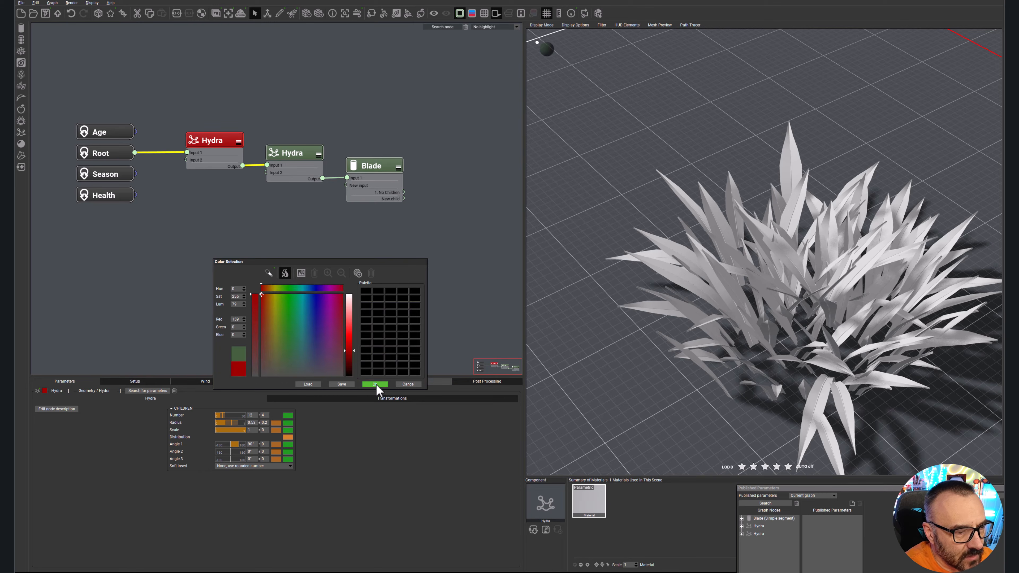
click(375, 384)
Change the color of the second Hydra node to orange.
click(307, 155)
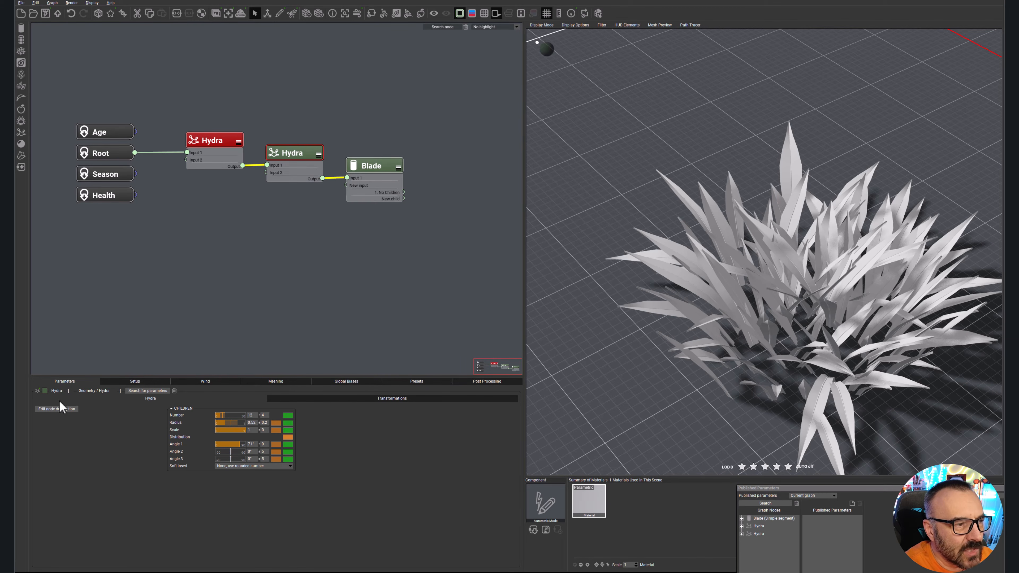
click(44, 391)
drag(281, 298, 270, 299)
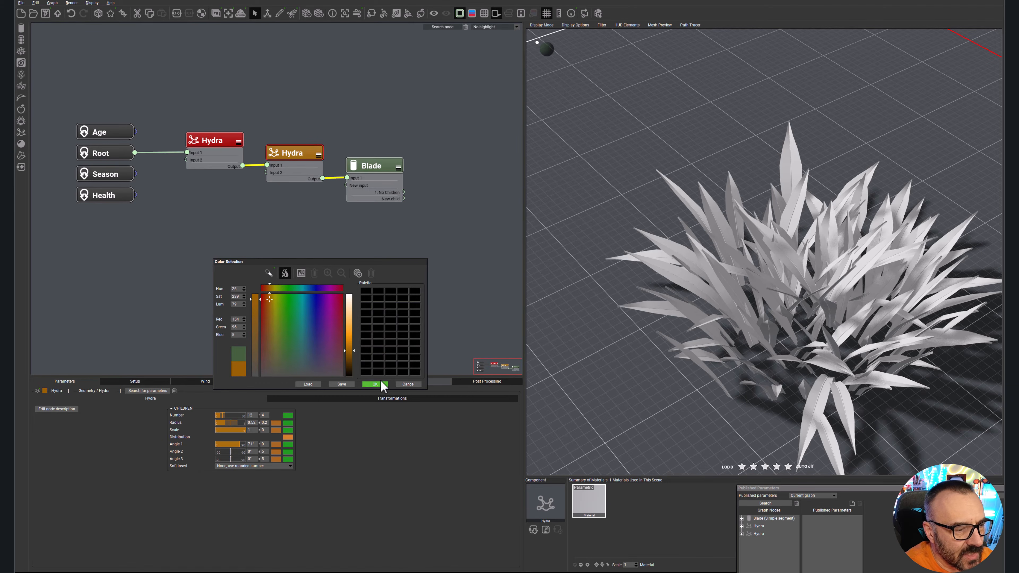
click(377, 385)
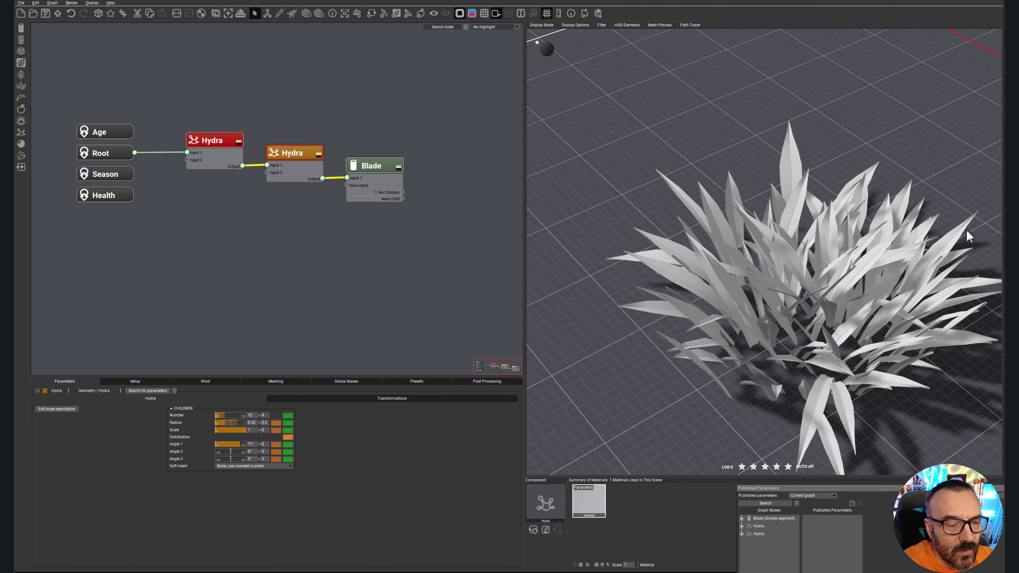
Accept the render options, render the plant to screen from a closer angle, and close the render display.
drag(814, 346, 842, 333)
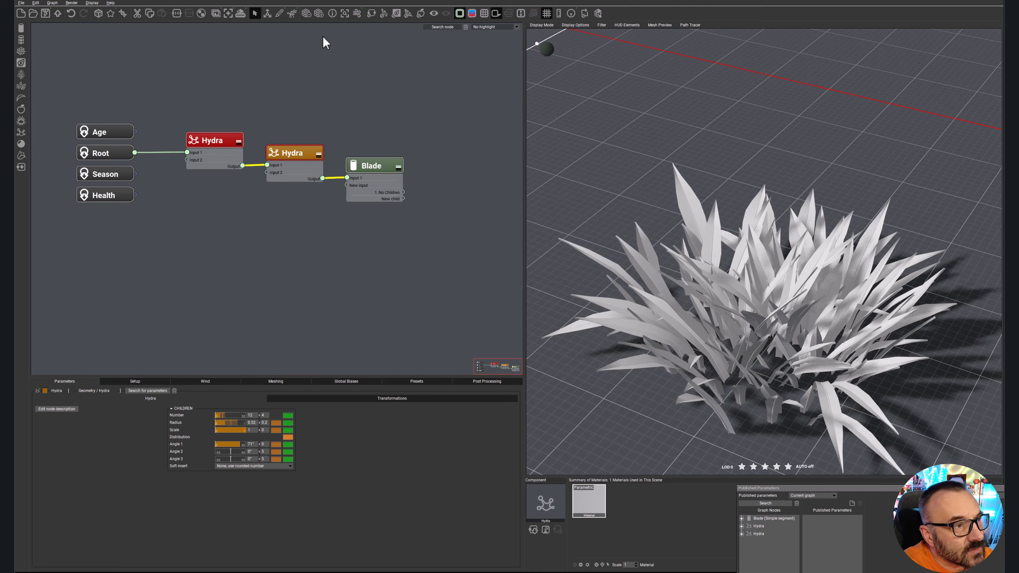
click(240, 14)
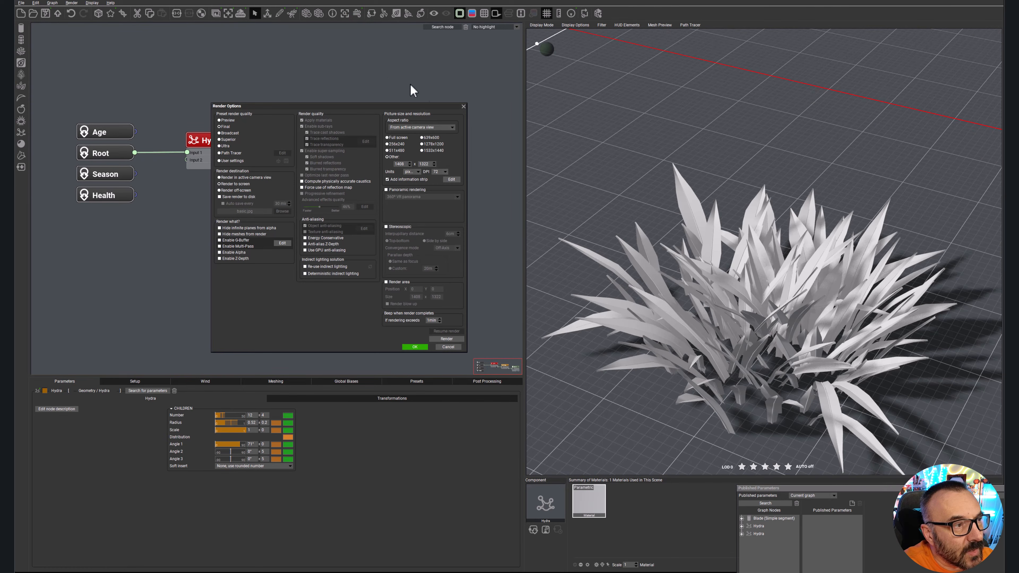
click(415, 347)
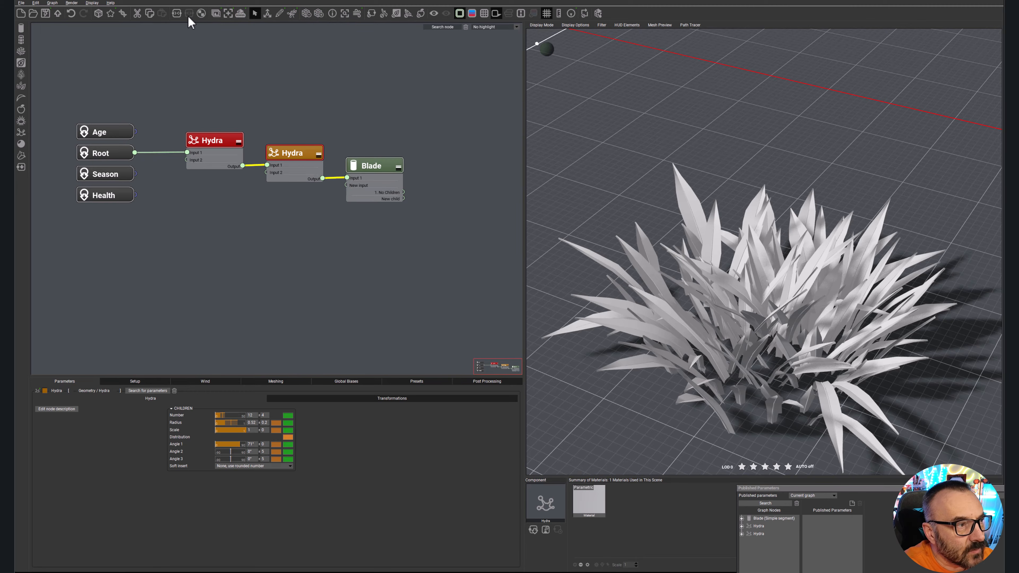
click(240, 13)
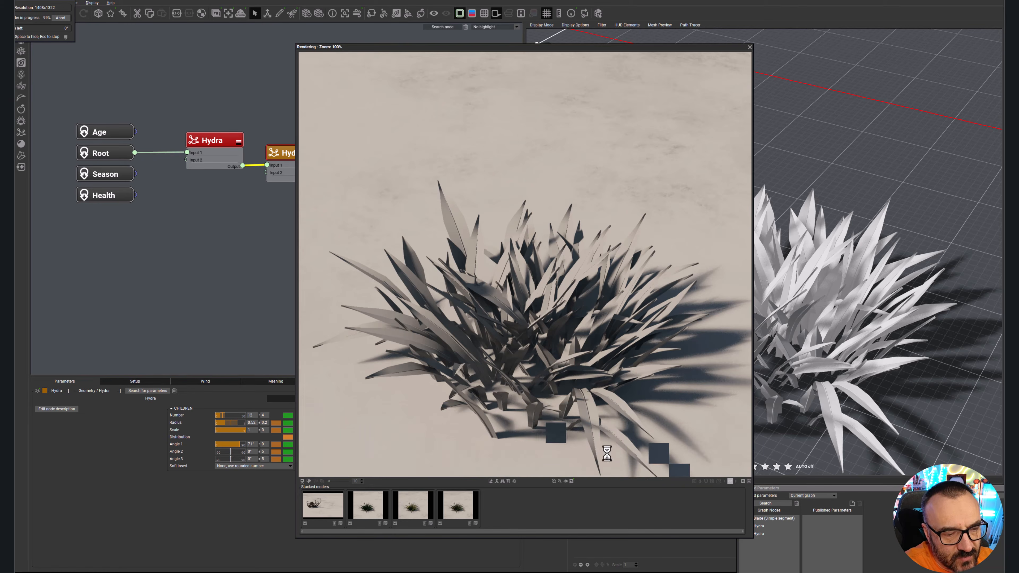
click(547, 374)
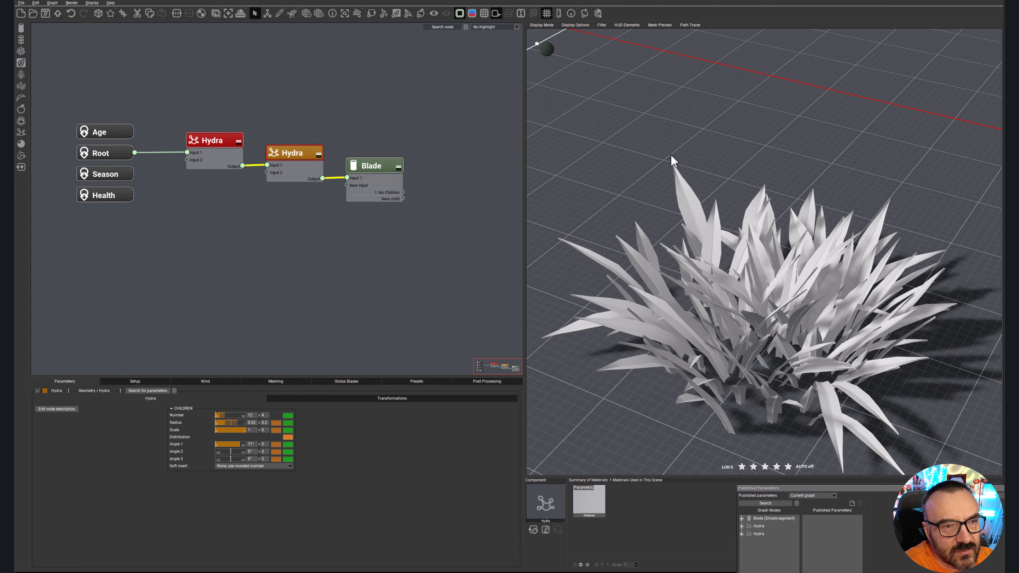
click(750, 47)
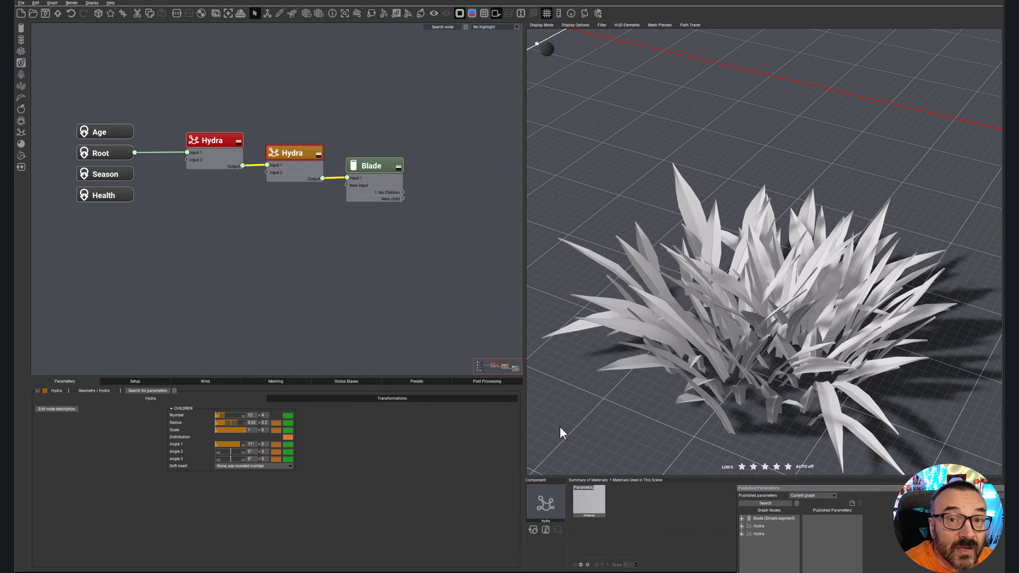
Open the Blade node's material and replace its procedural color map with the yellow-to-green gradient from the Colorful collection.
double_click(379, 164)
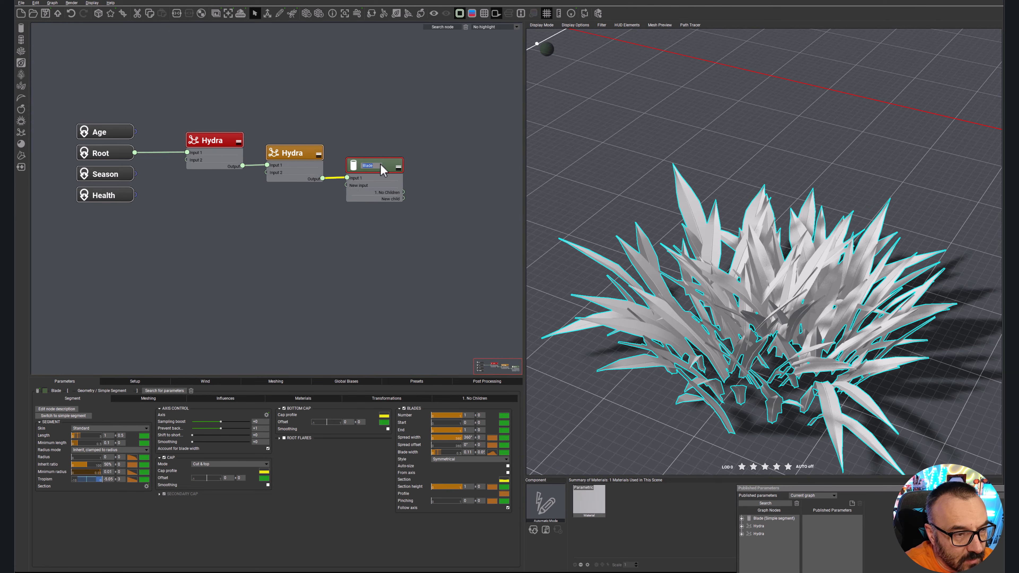
double_click(593, 504)
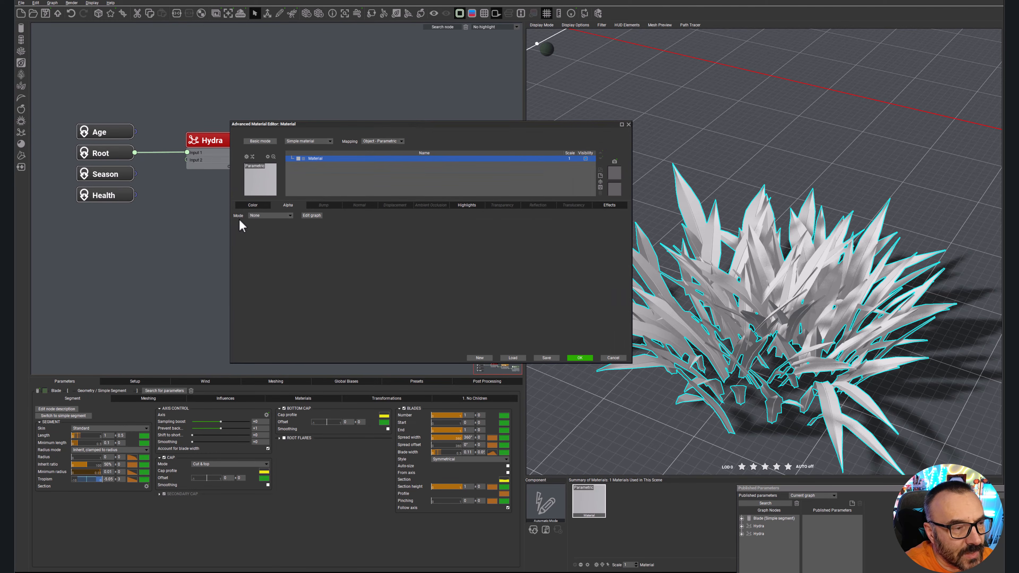
click(253, 208)
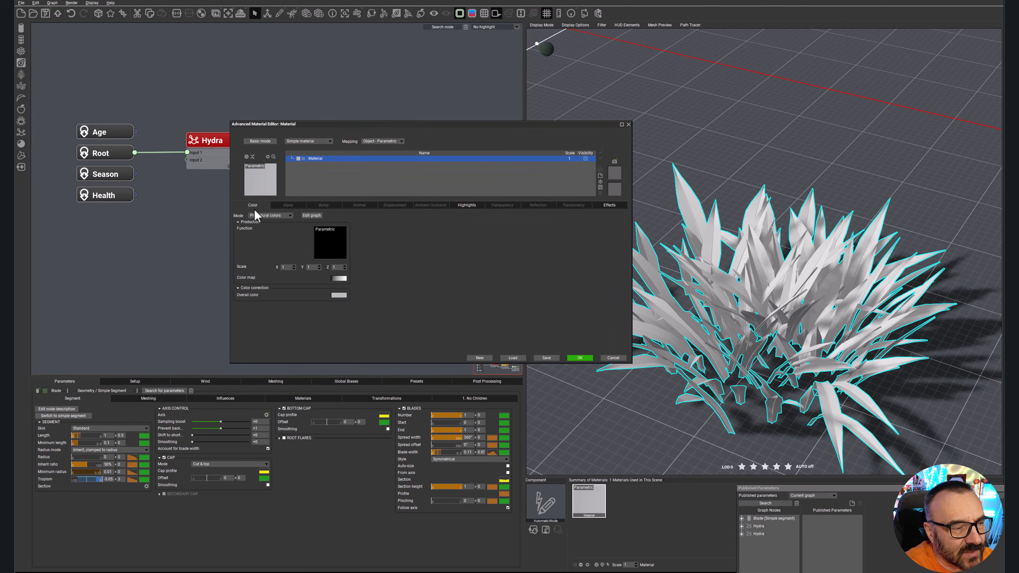
click(273, 215)
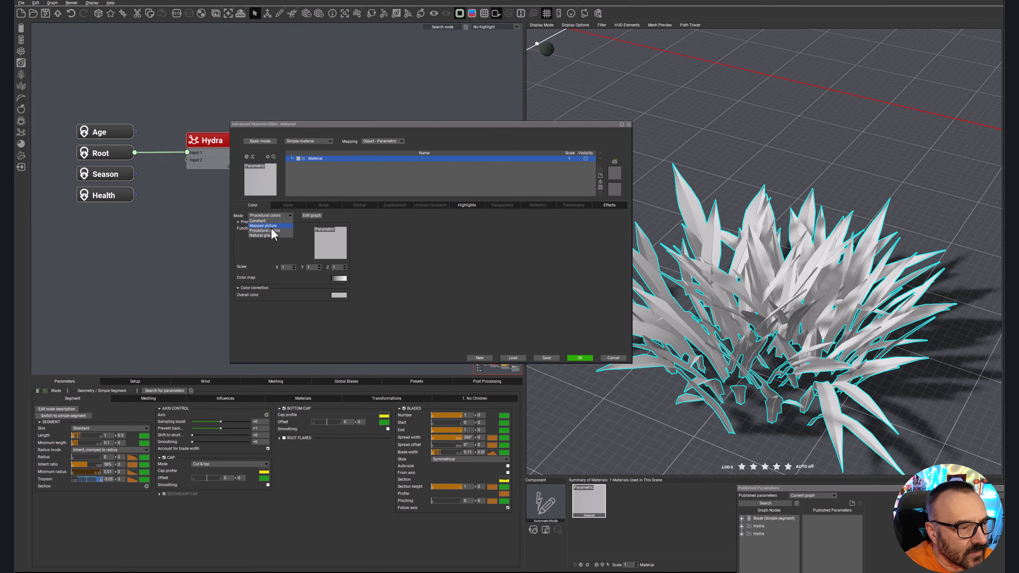
click(503, 271)
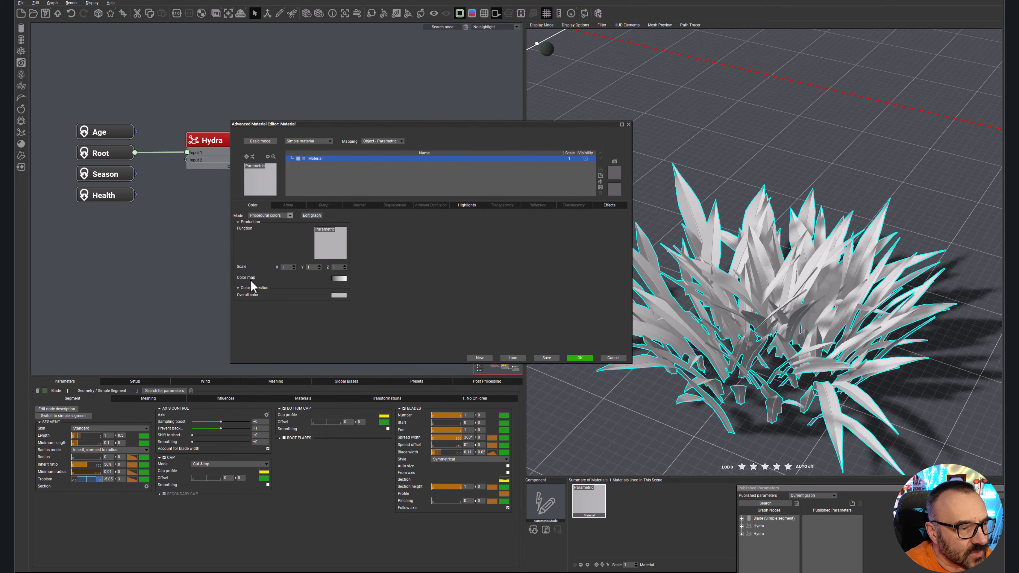
click(338, 280)
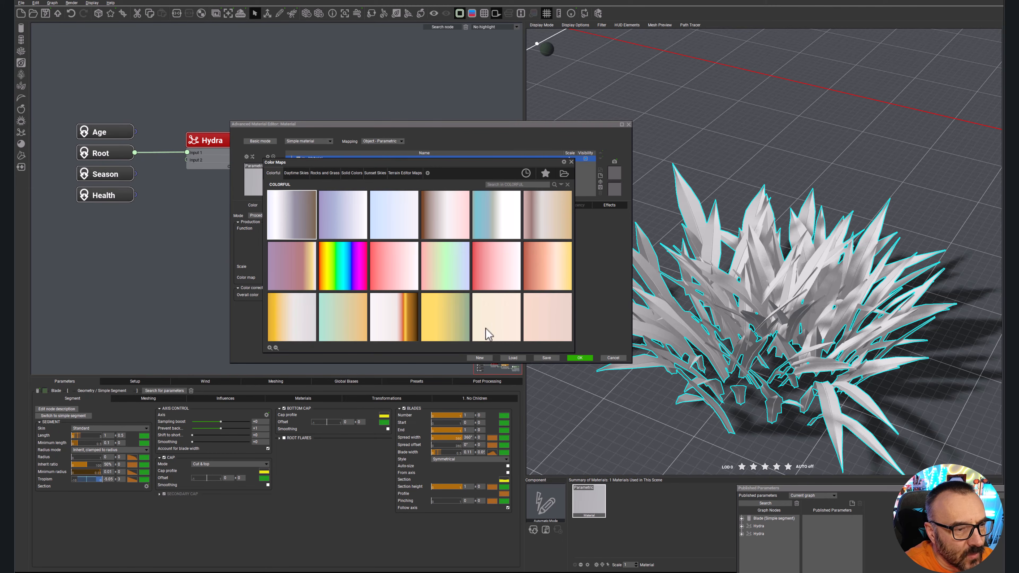
click(444, 320)
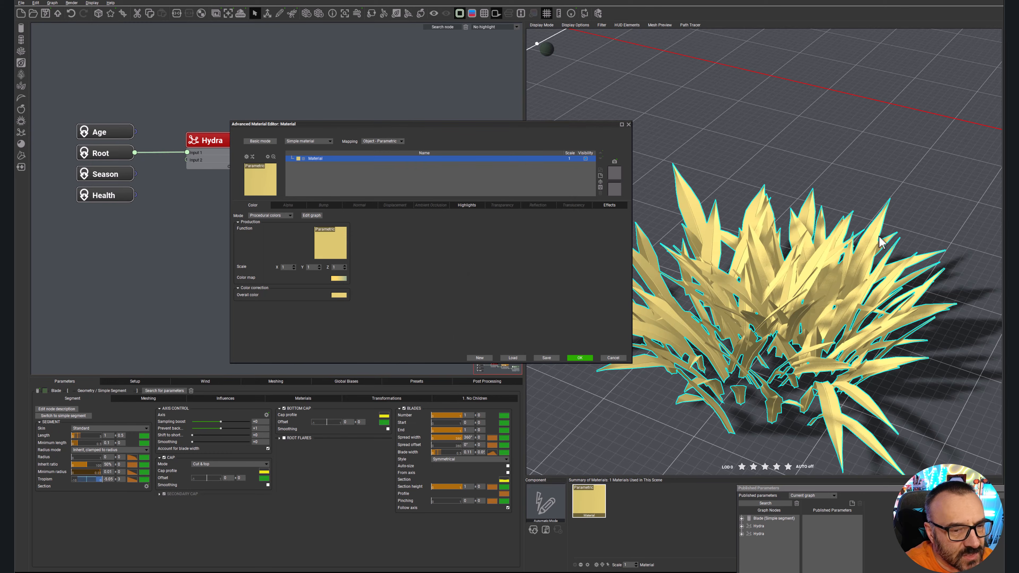
Edit the material's color map and change the light green end key color to a dark green.
right_click(340, 278)
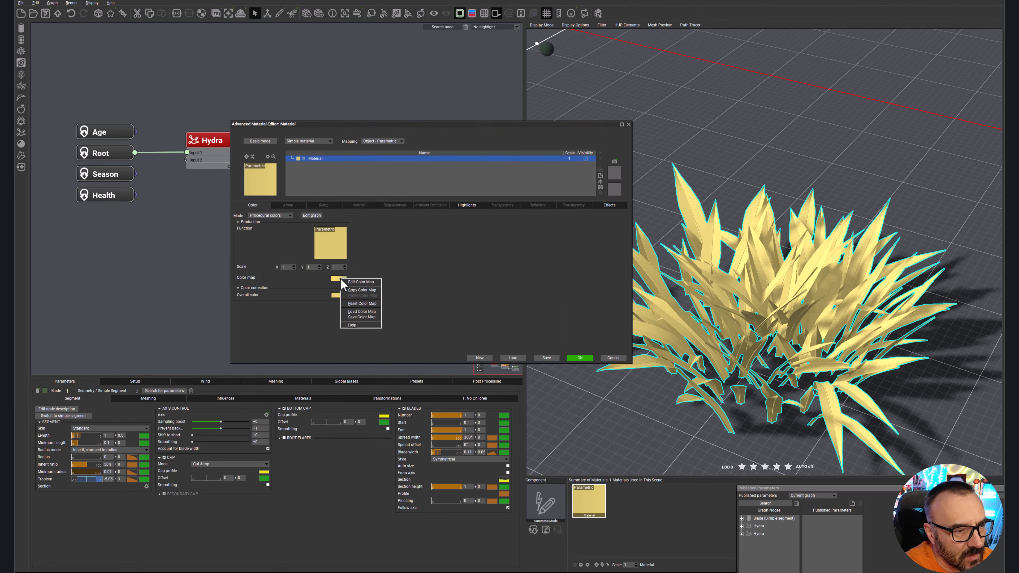
click(362, 281)
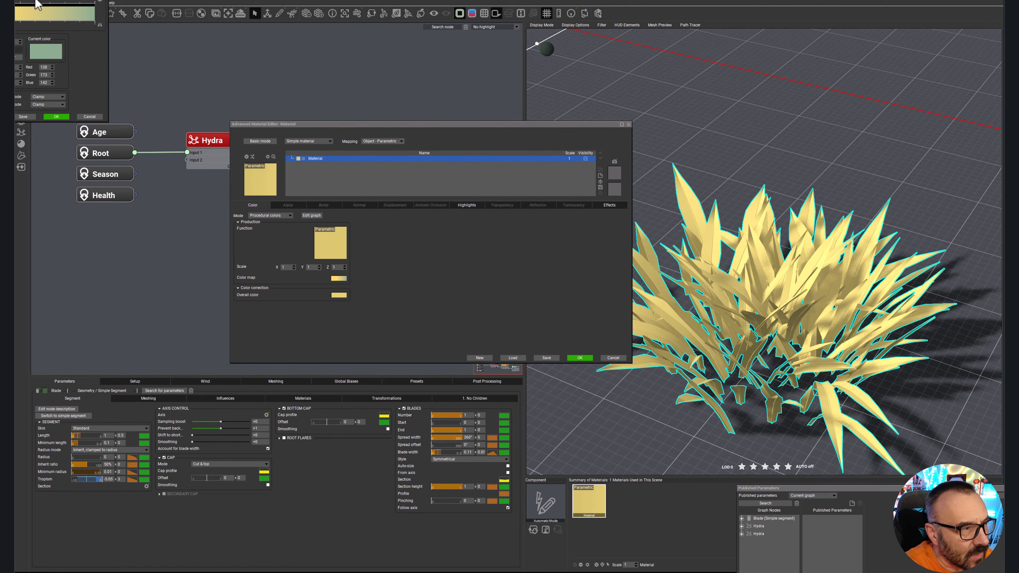
drag(32, 0, 482, 186)
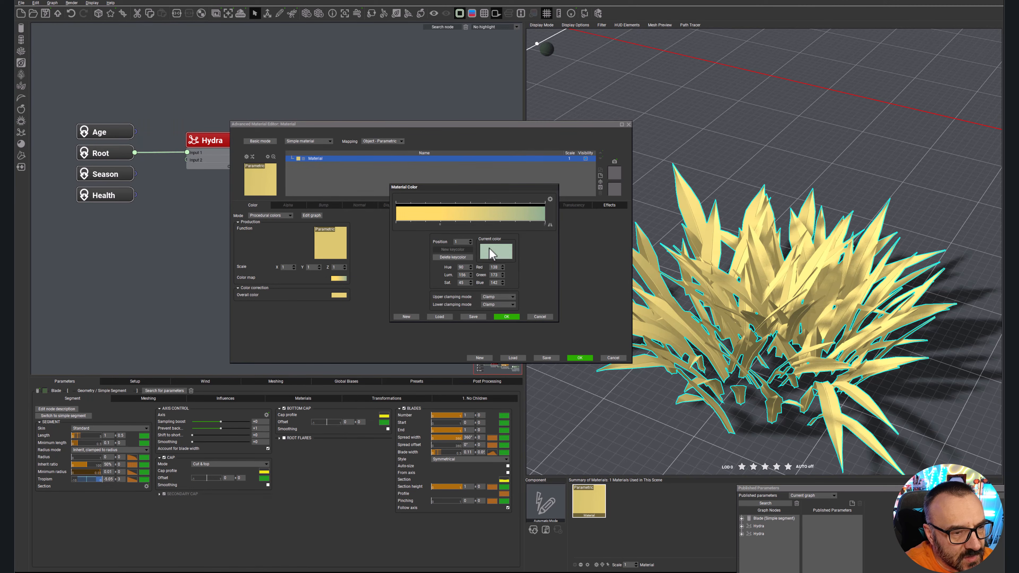
drag(492, 250, 491, 247)
right_click(501, 251)
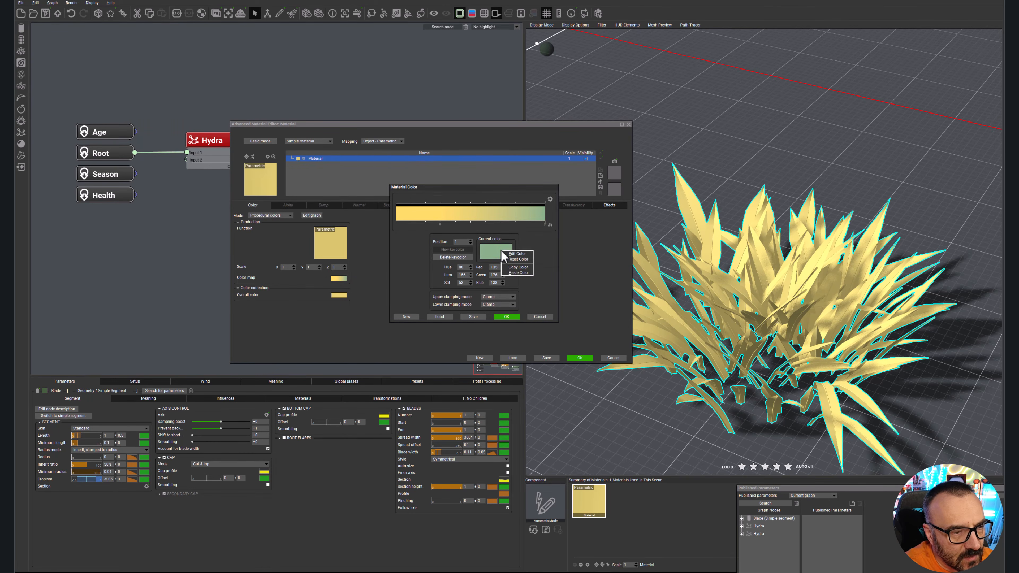
click(518, 255)
drag(551, 252, 555, 264)
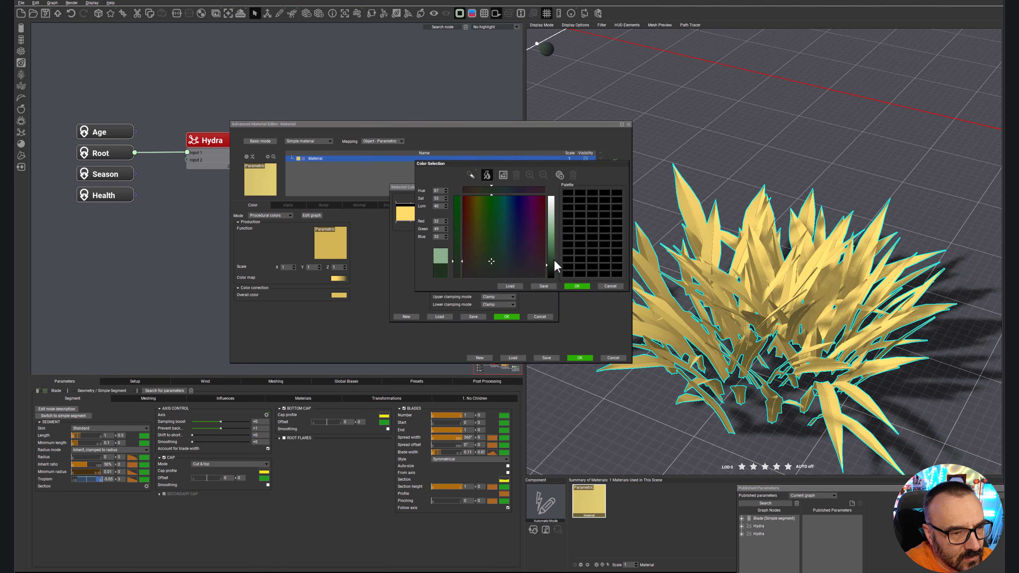
click(487, 263)
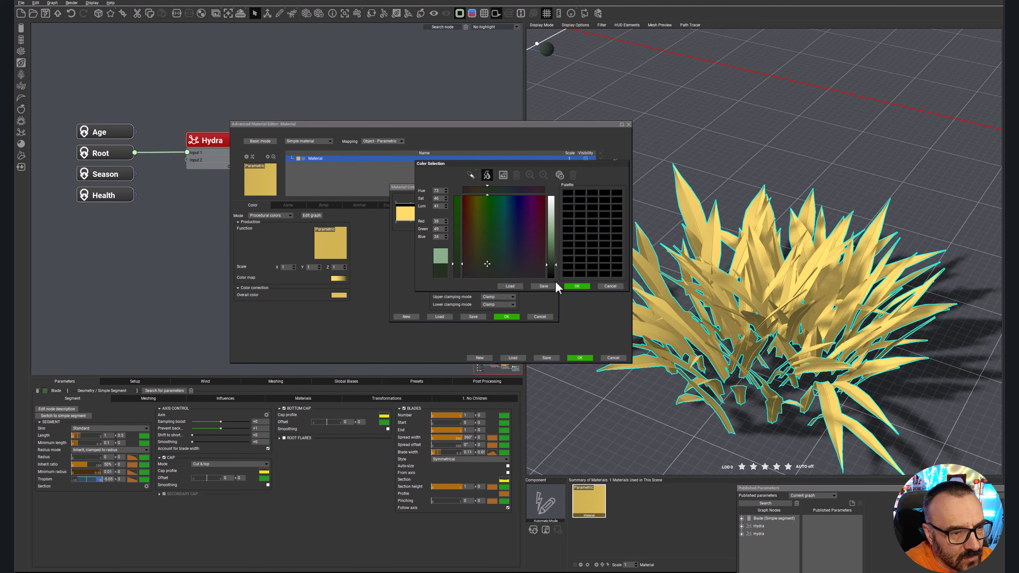
click(575, 286)
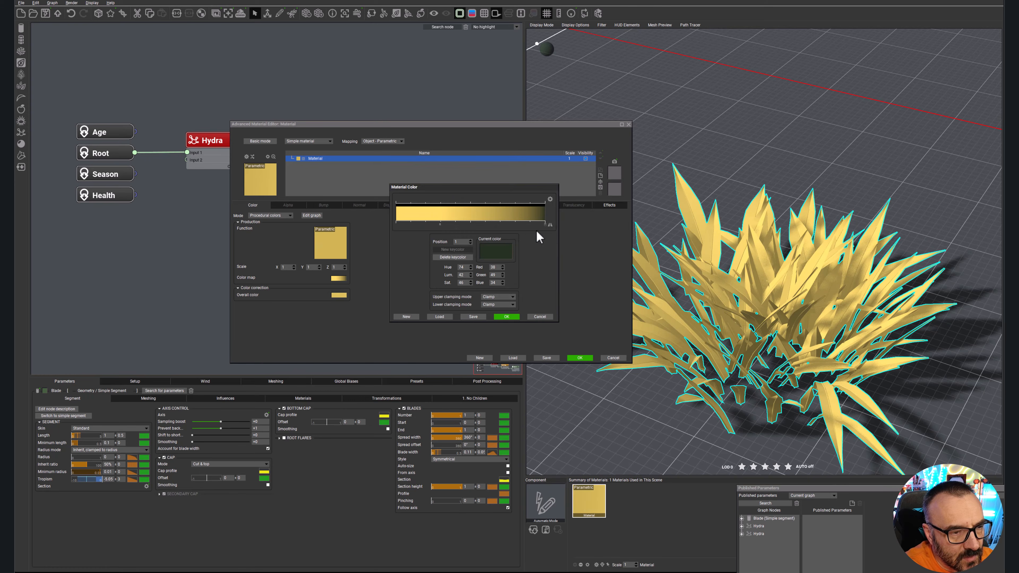
Move the yellow key color to the gradient's start and the dark green one to about 0.3, and accept the material.
drag(440, 225, 386, 227)
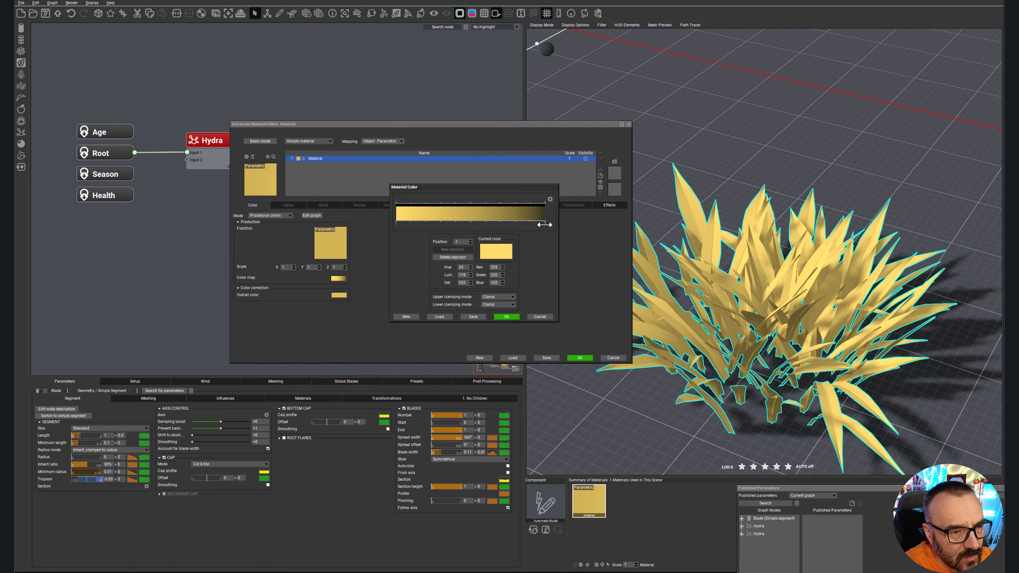
drag(545, 225, 487, 224)
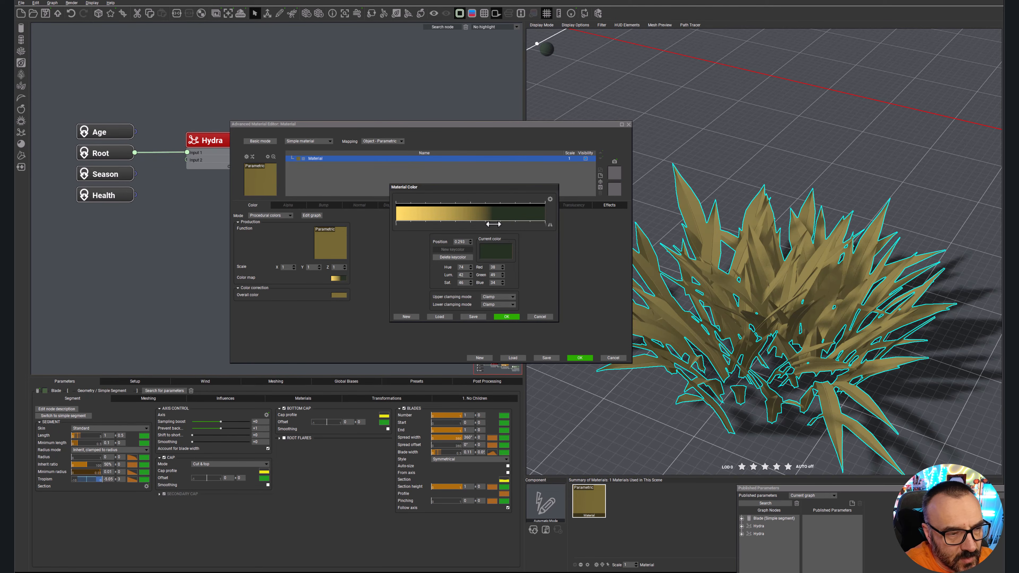
click(512, 318)
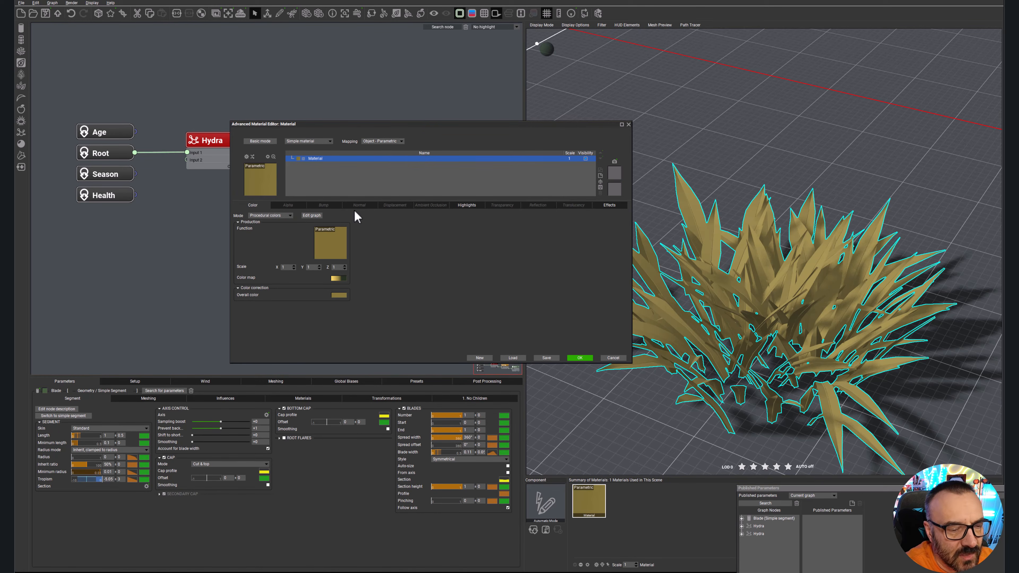
click(577, 358)
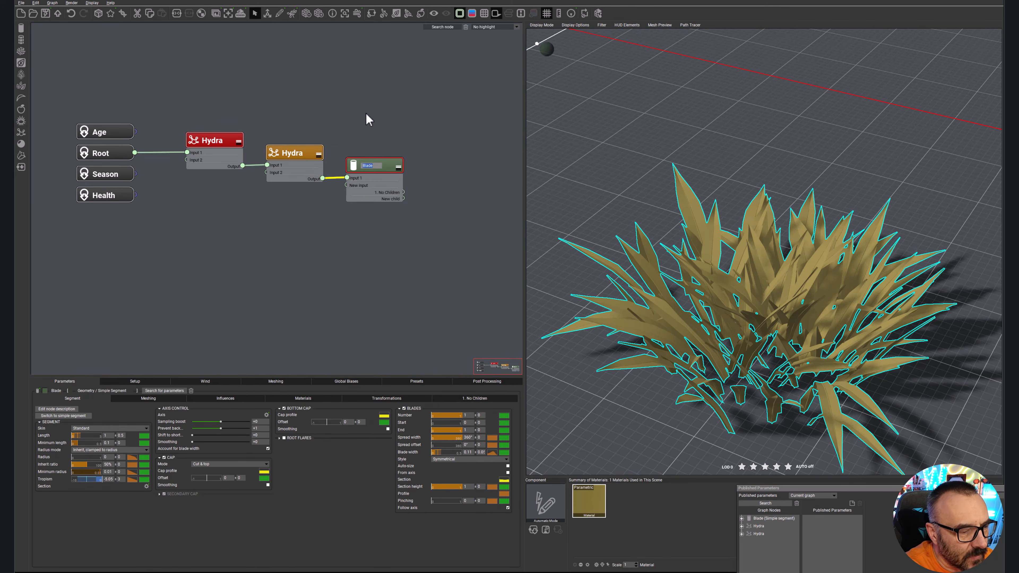
Show the Blade's material settings, render the colored plant to screen, accept the post-render options, and close the render display.
click(312, 404)
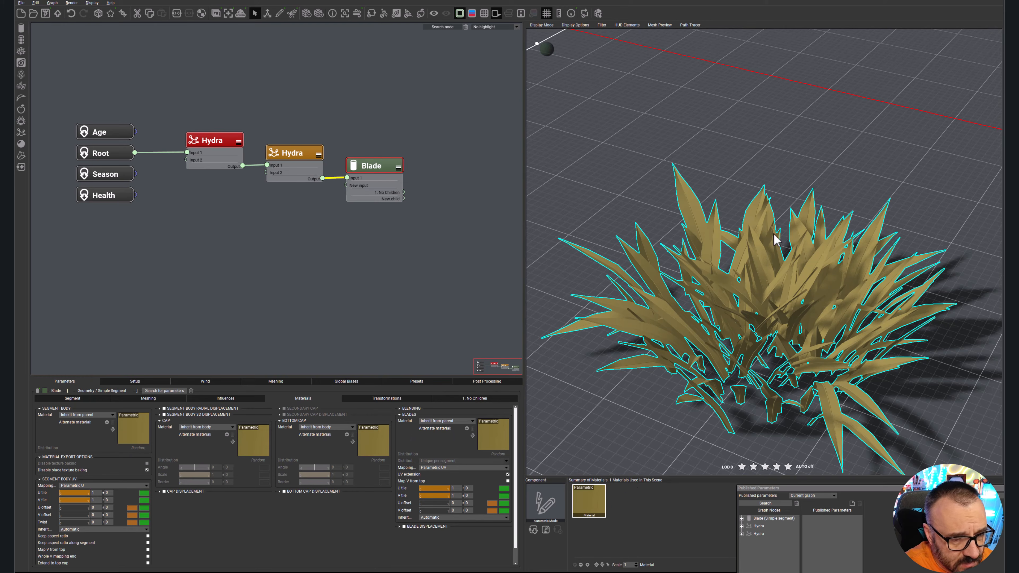
click(241, 14)
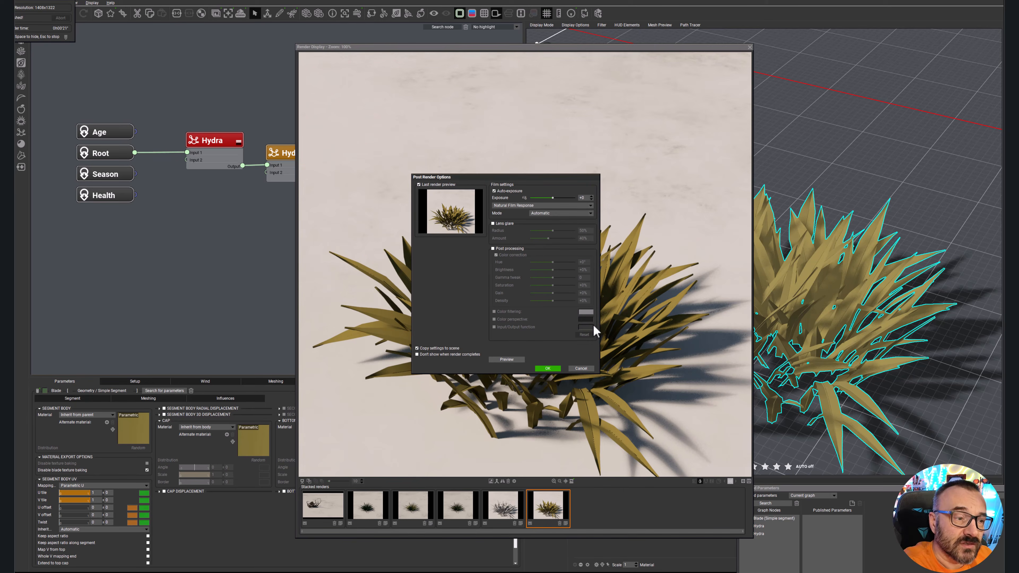
click(548, 368)
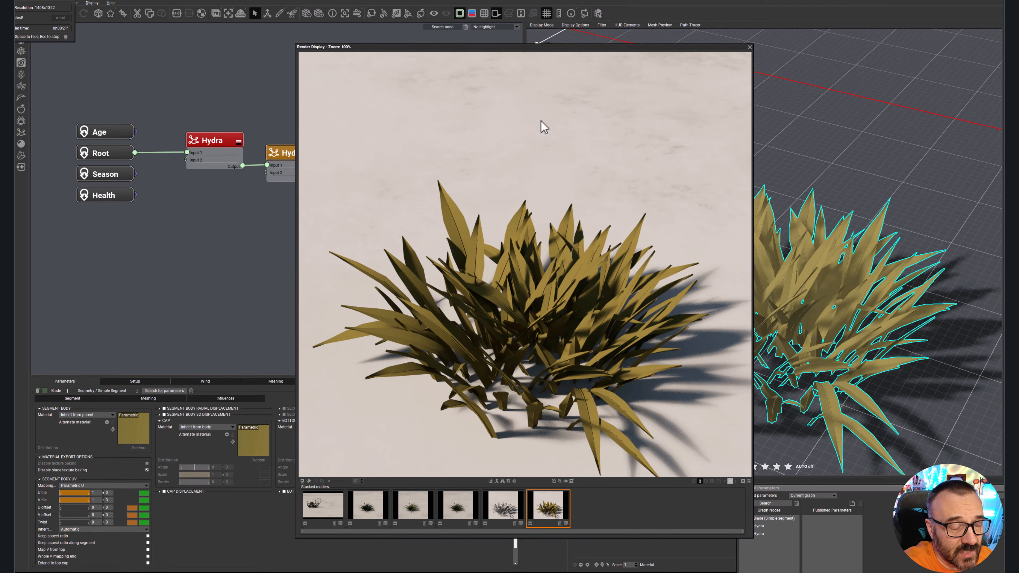
click(749, 47)
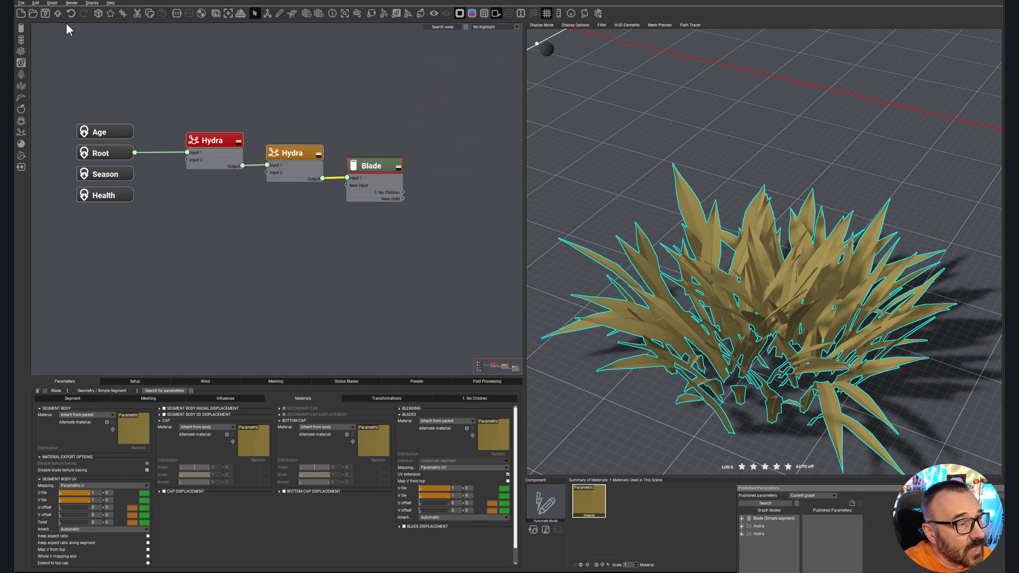
Save the plant as a file with its default preview picture.
click(21, 3)
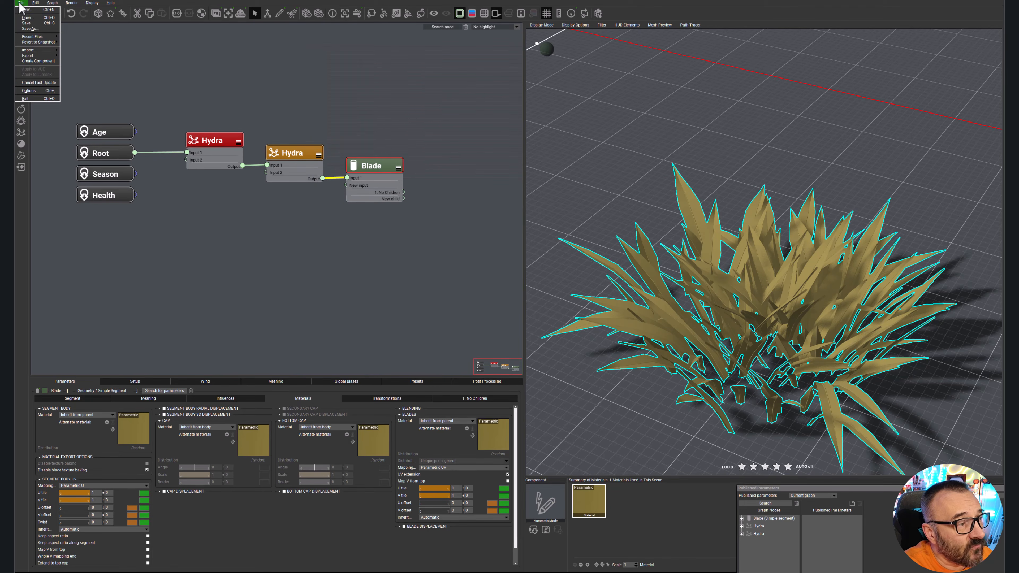
mouse_move(44, 57)
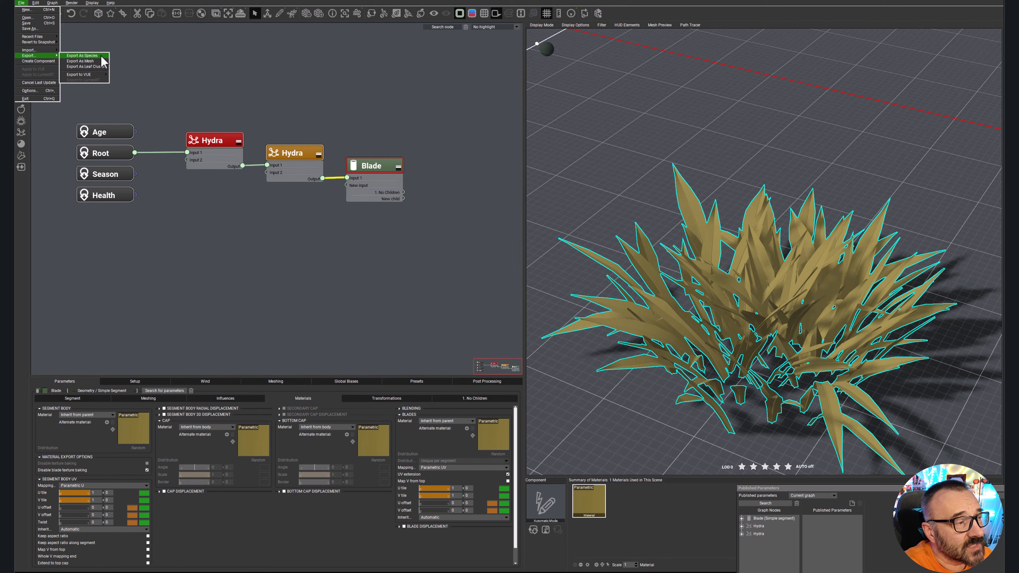
click(30, 28)
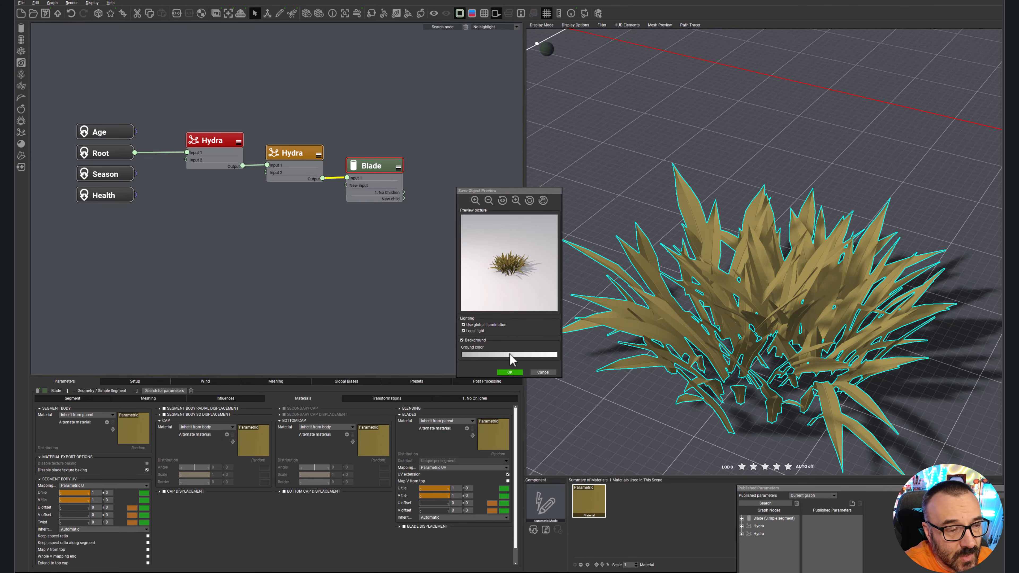
click(507, 373)
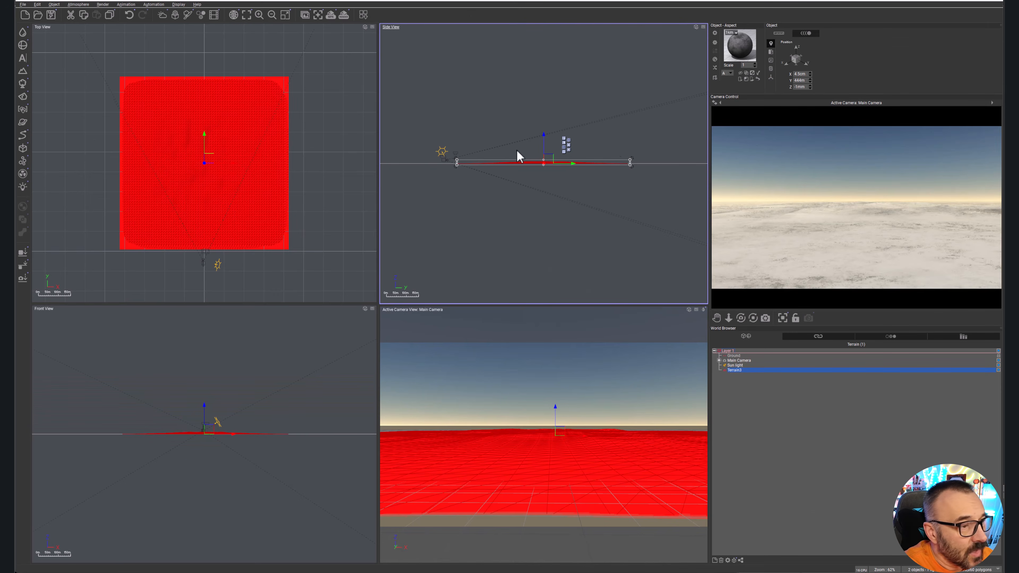
Switch to VUE and inspect the terrain's material without changing it.
scroll(517, 156, up, 4)
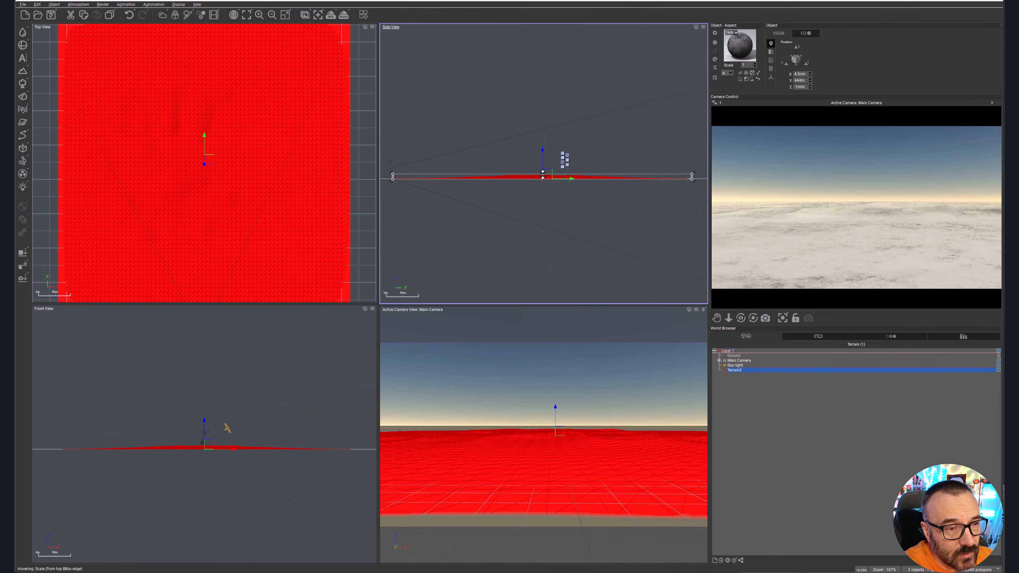
middle_drag(534, 144, 556, 139)
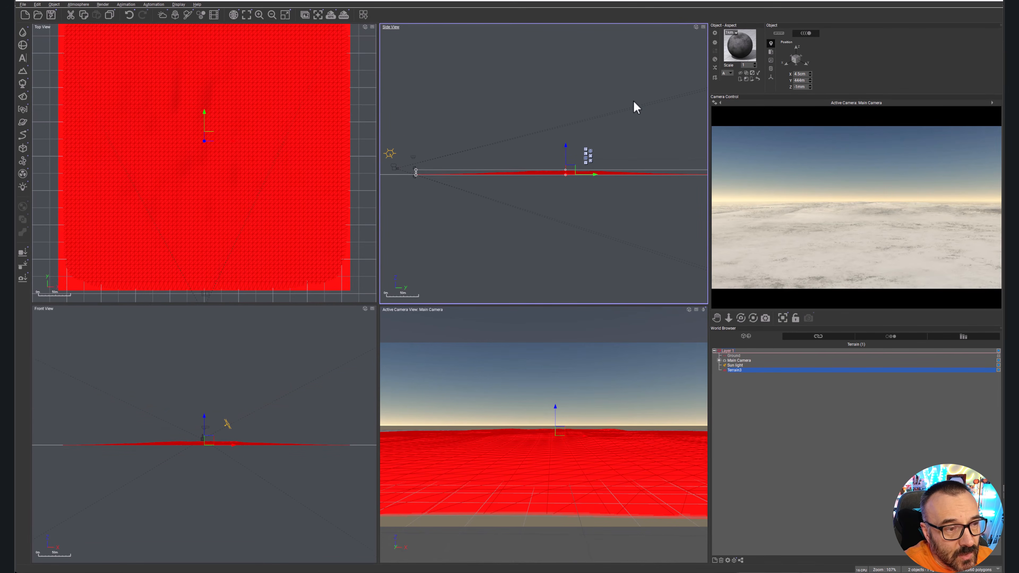
double_click(737, 58)
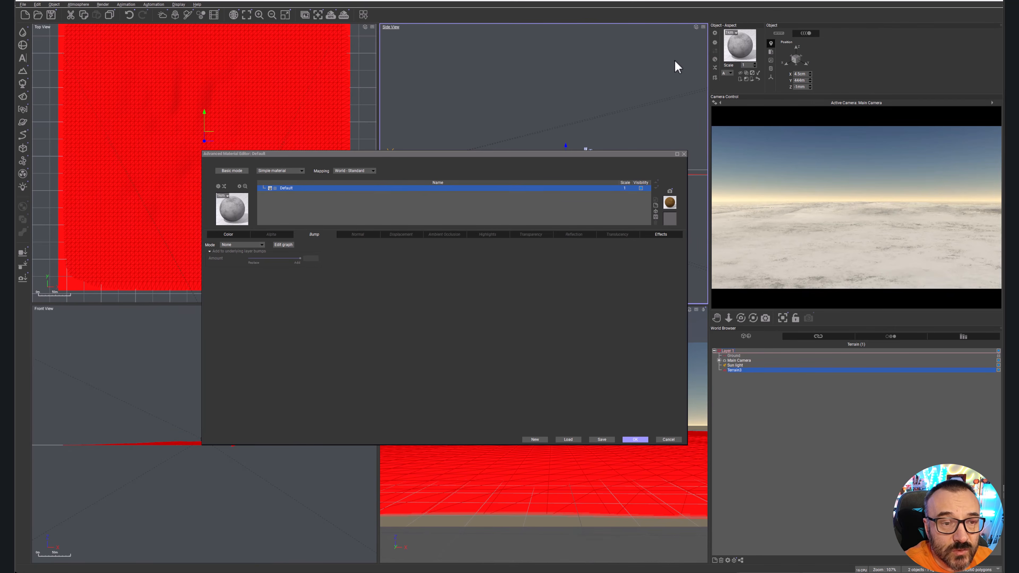
click(668, 440)
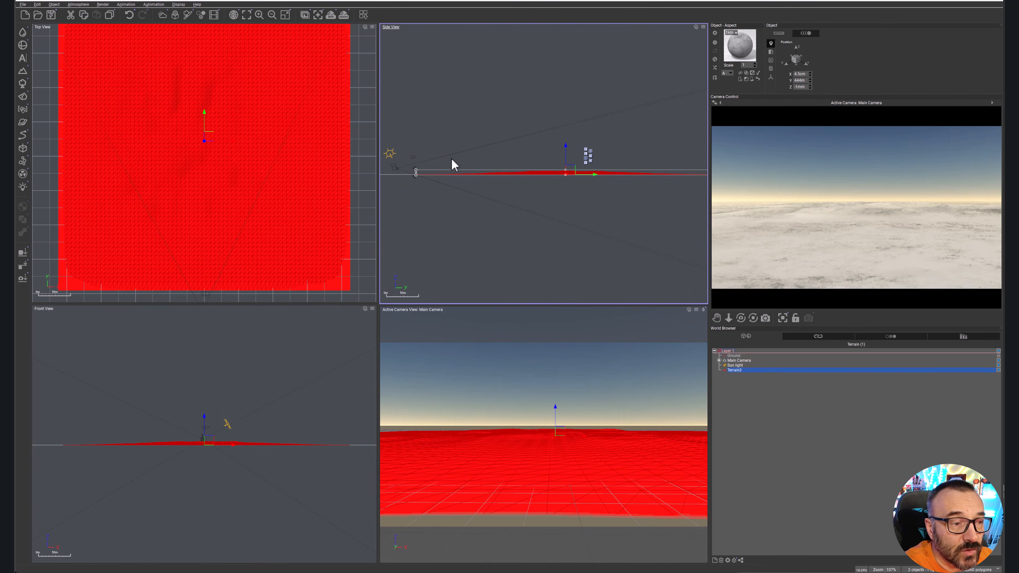
Hide the terrain object in the scene and clear the selection.
scroll(462, 157, up, 3)
right_drag(565, 161, 640, 171)
drag(492, 149, 605, 222)
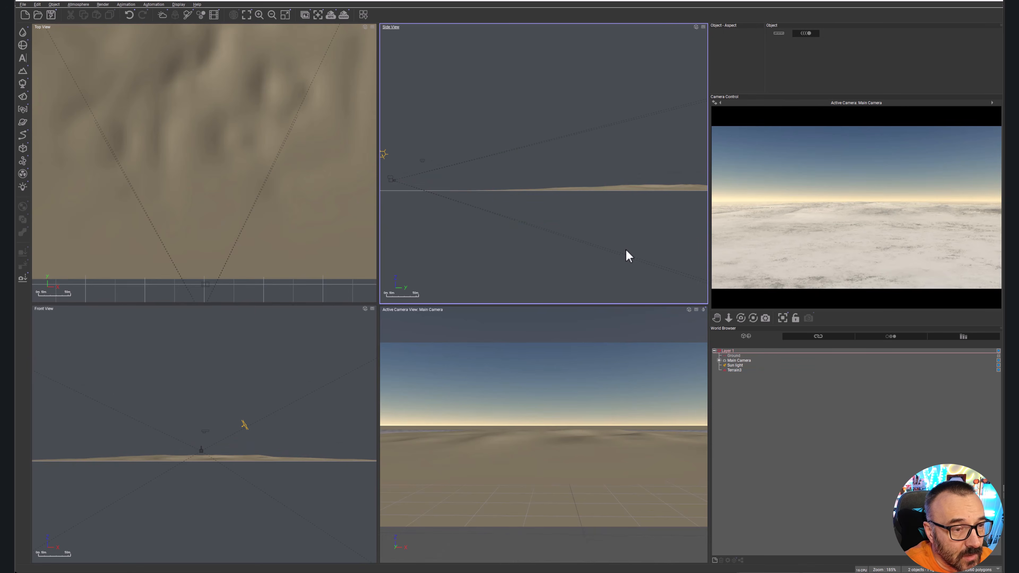
click(735, 371)
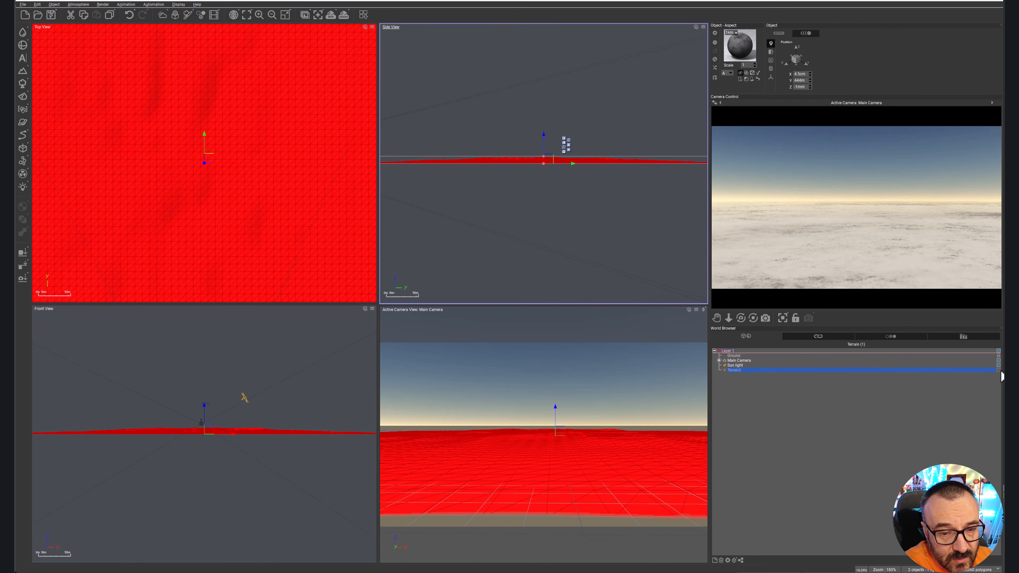
right_drag(415, 183, 661, 239)
click(434, 48)
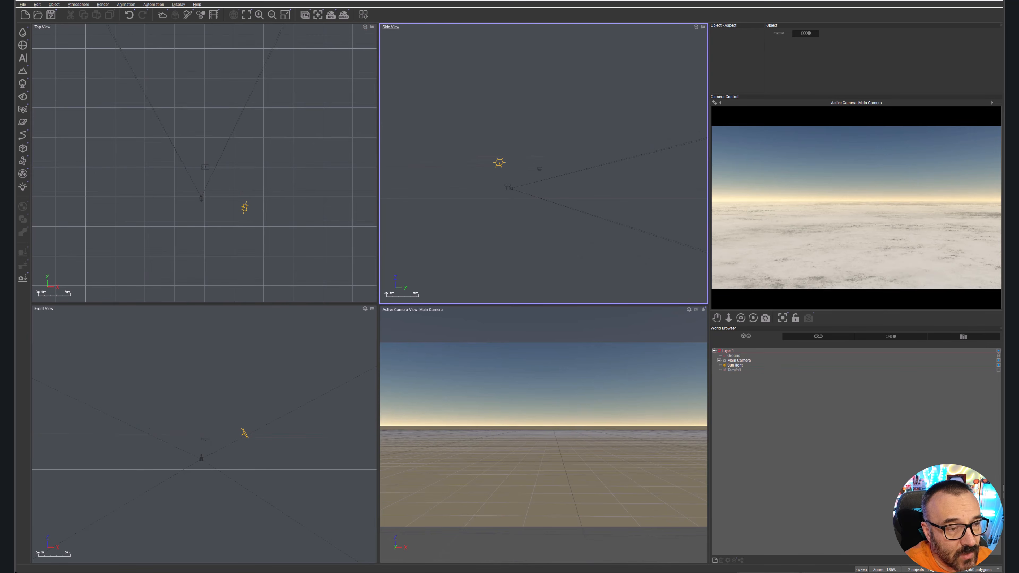
Load the saved plant into the scene, standing on the ground in front of the main camera.
click(24, 85)
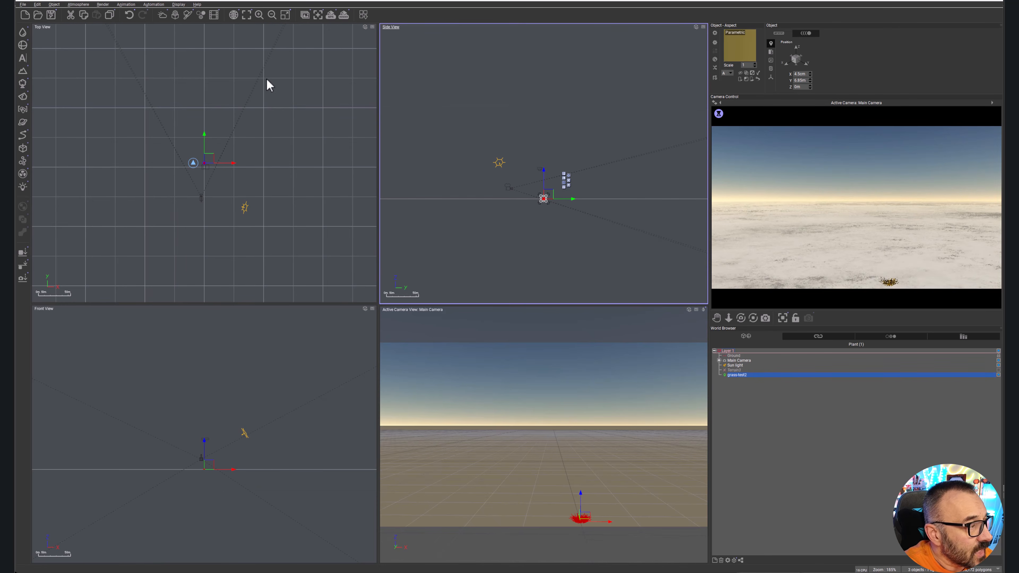
scroll(485, 205, up, 5)
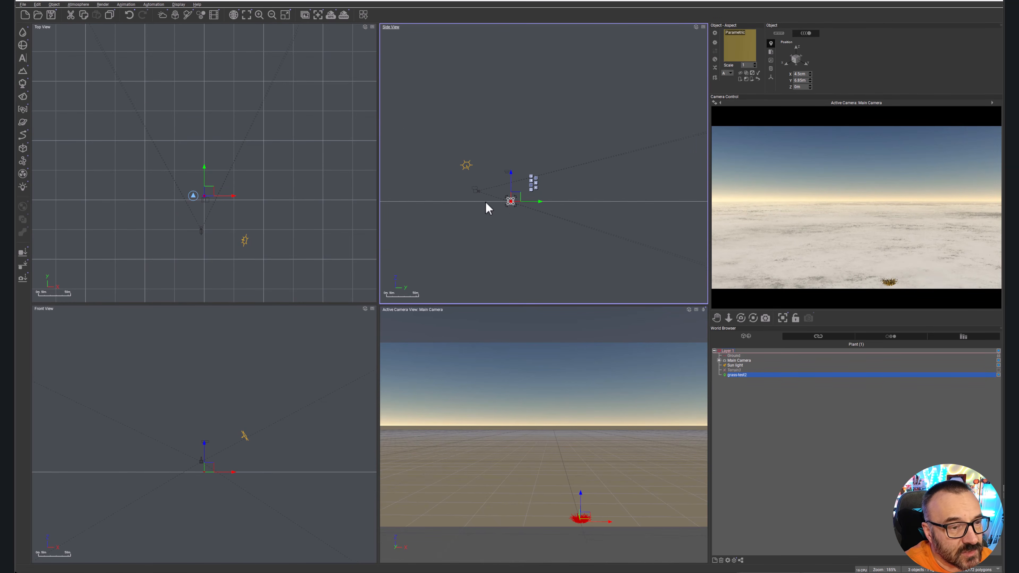
Add two more copies of the grass plant and line them up in an evenly spaced row beside the first one.
scroll(485, 205, up, 2)
right_drag(501, 165, 582, 247)
right_drag(220, 134, 284, 214)
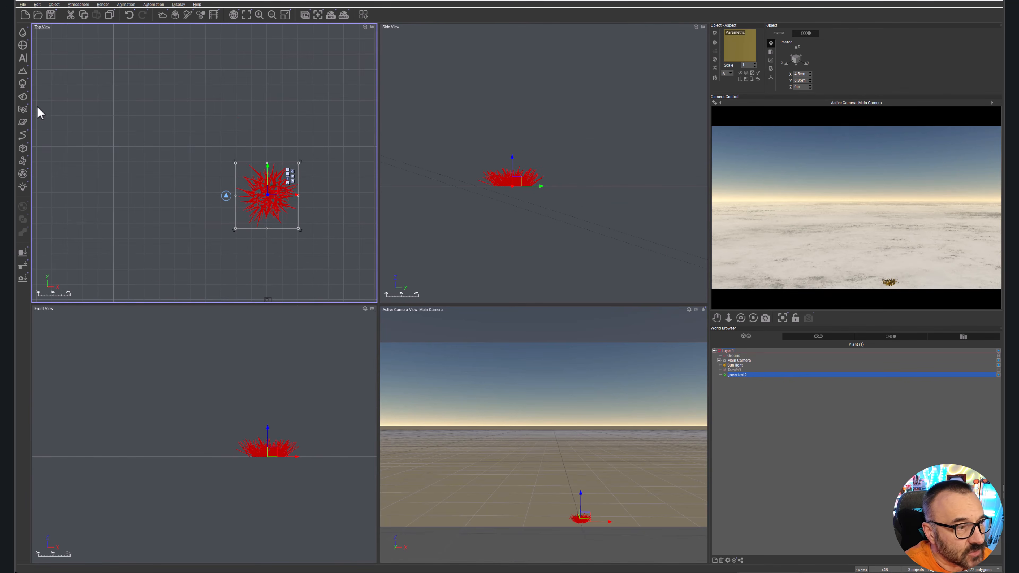
click(22, 83)
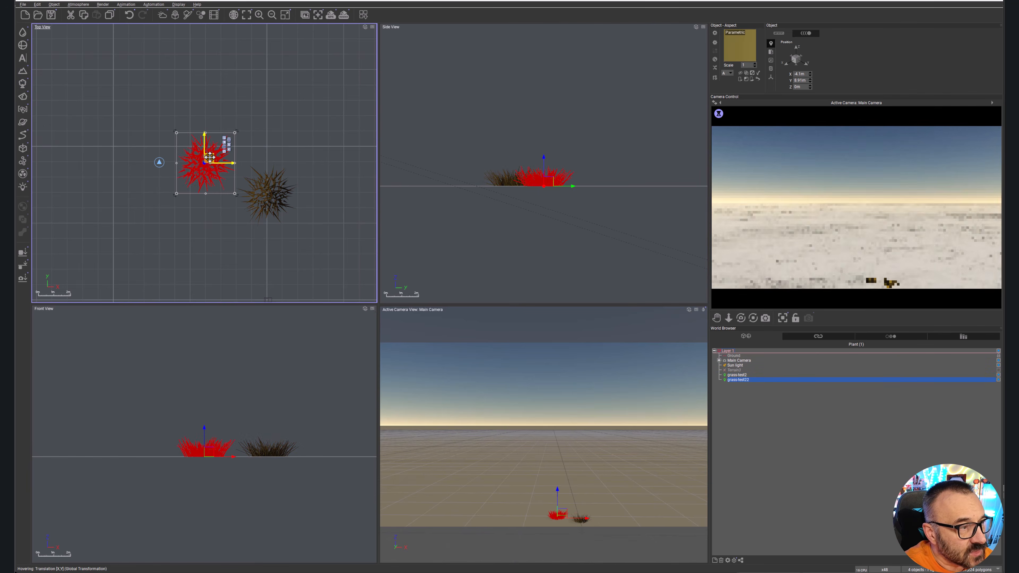
drag(207, 159, 198, 185)
click(22, 84)
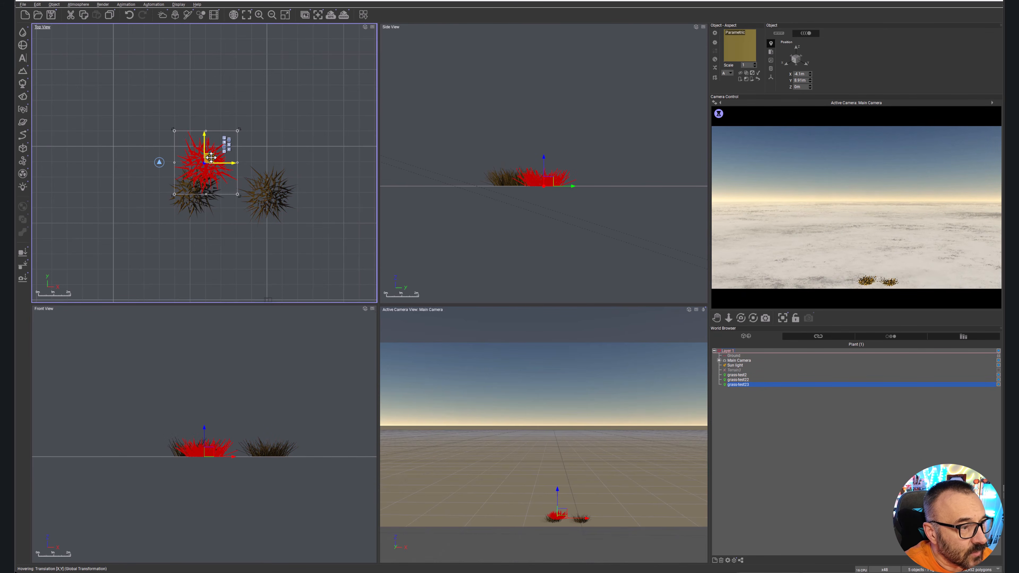
drag(210, 158, 125, 183)
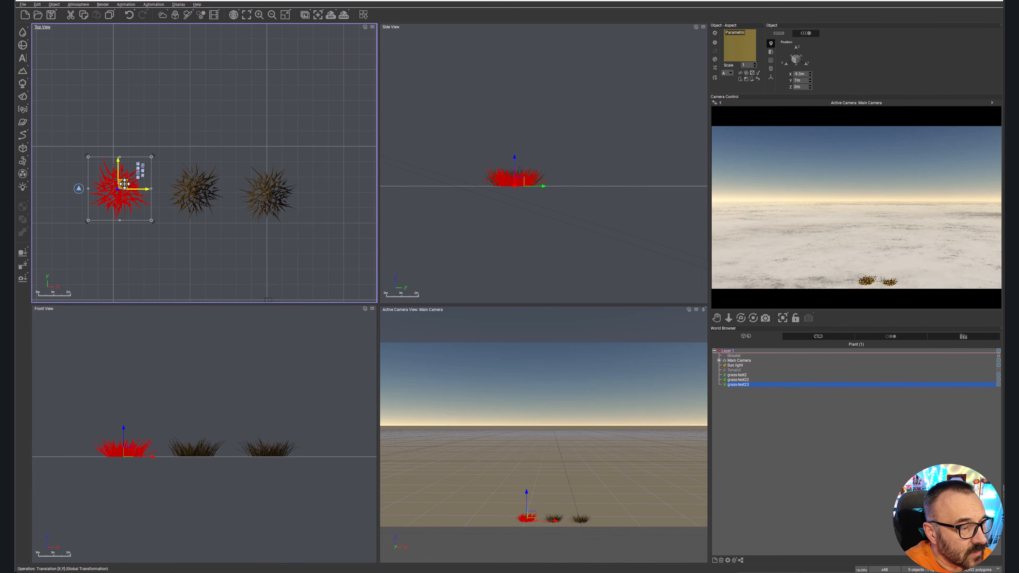
Move the main camera close to the three grass plants, about 5.7 m high, and tilt it downward to frame them.
click(739, 361)
right_drag(598, 204, 439, 153)
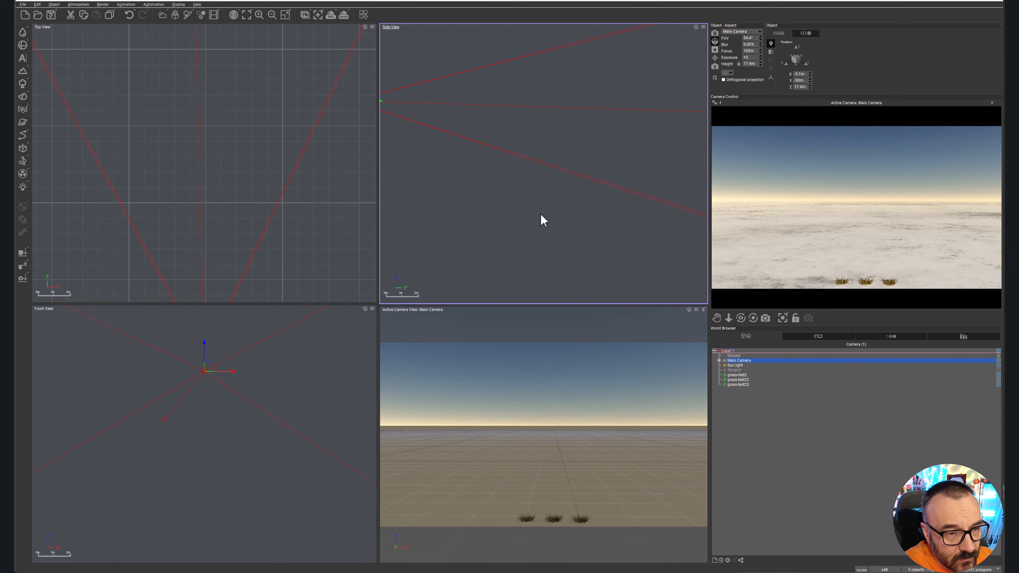
scroll(542, 218, down, 10)
right_drag(577, 227, 522, 216)
drag(470, 190, 556, 215)
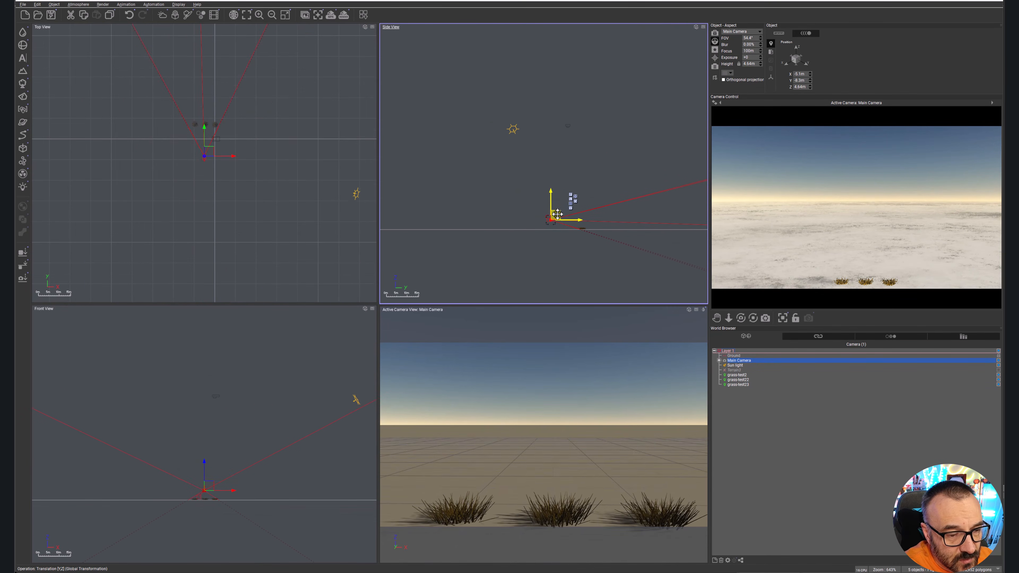
drag(741, 319, 736, 323)
scroll(575, 225, up, 5)
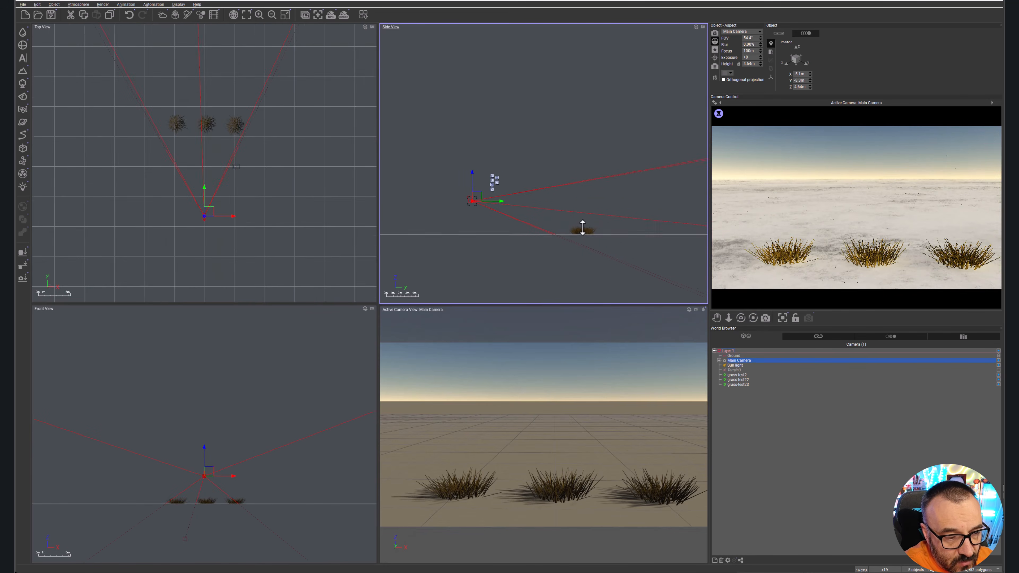
mouse_move(457, 192)
mouse_down()
mouse_move(496, 180)
mouse_move(463, 185)
mouse_up()
drag(741, 318, 740, 323)
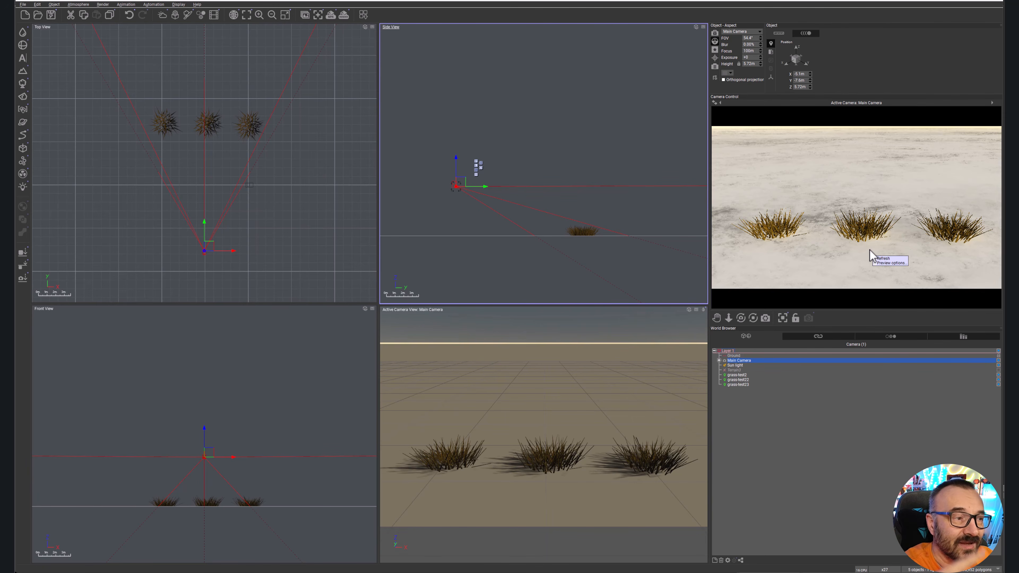
Delete all three grass plants from the scene and make the hidden terrain visible again.
click(766, 408)
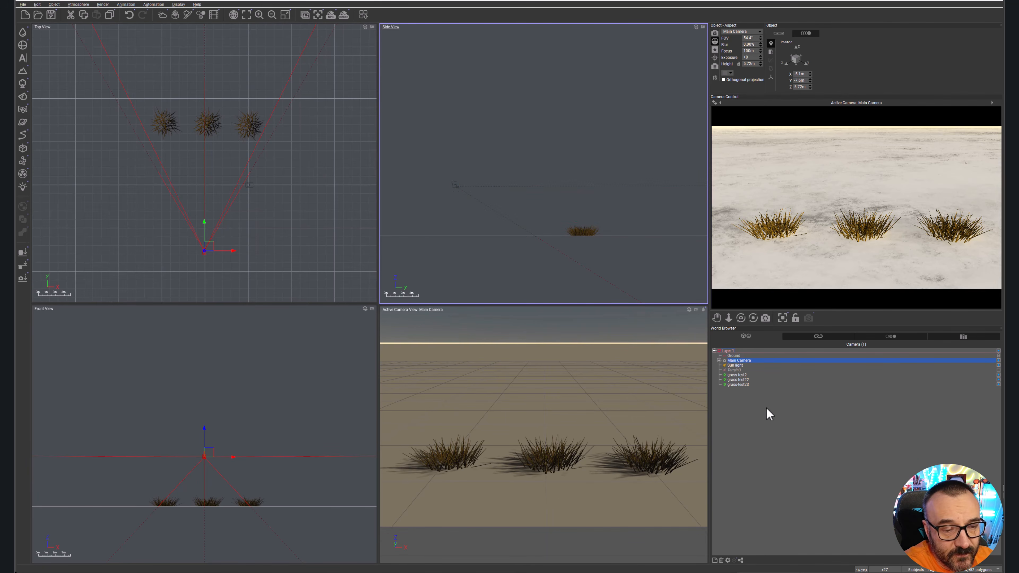
click(728, 375)
shift+click(737, 385)
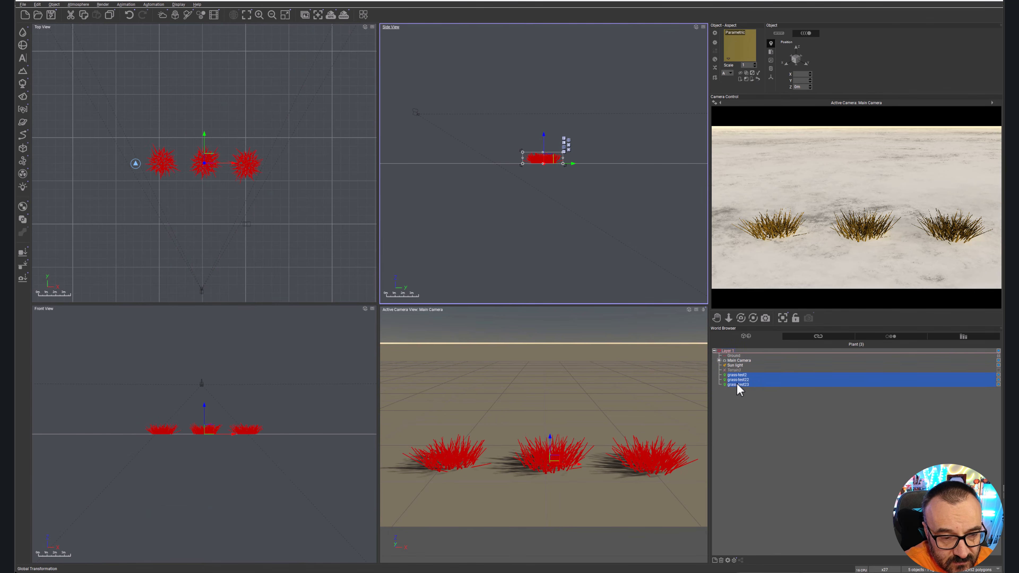
key(Delete)
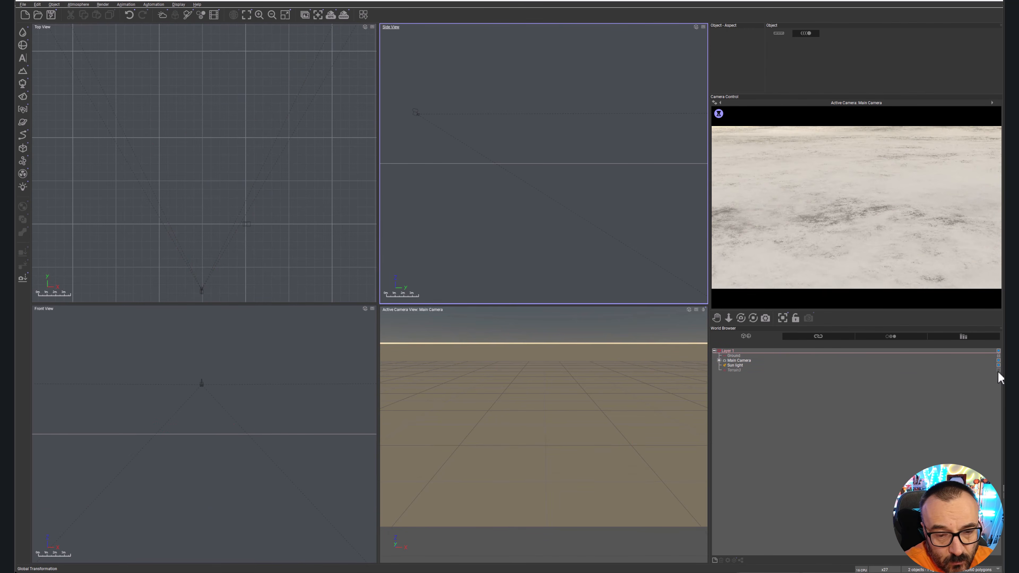
scroll(515, 232, down, 5)
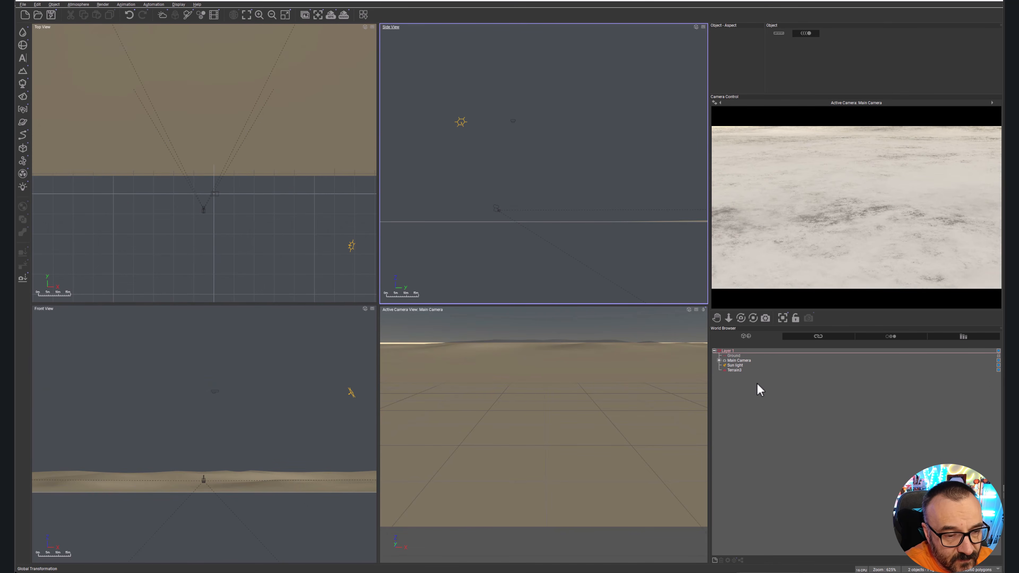
Add a new layer to the terrain's material and set its type to EcoSystem/Particles.
click(739, 370)
double_click(740, 58)
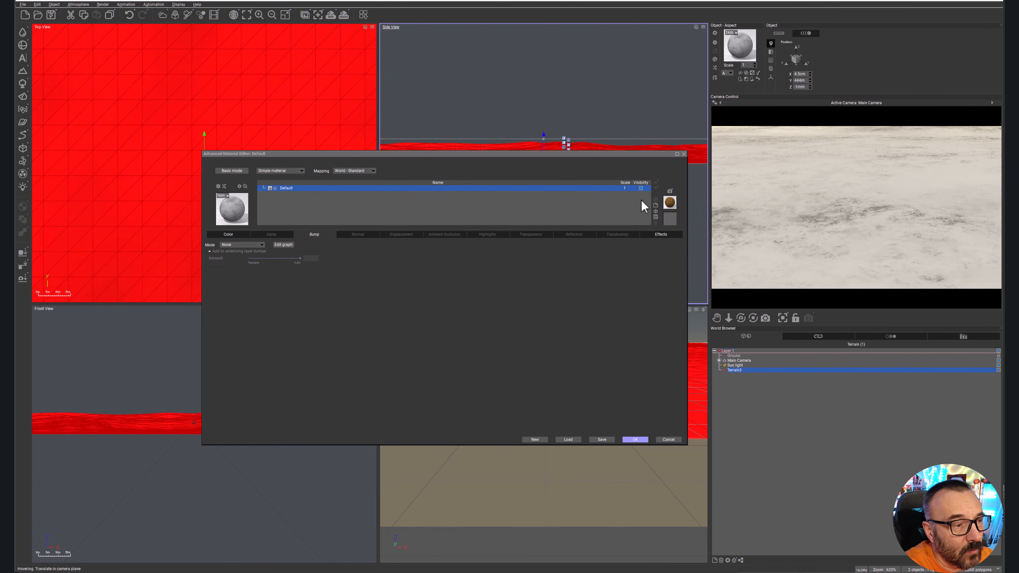
click(655, 206)
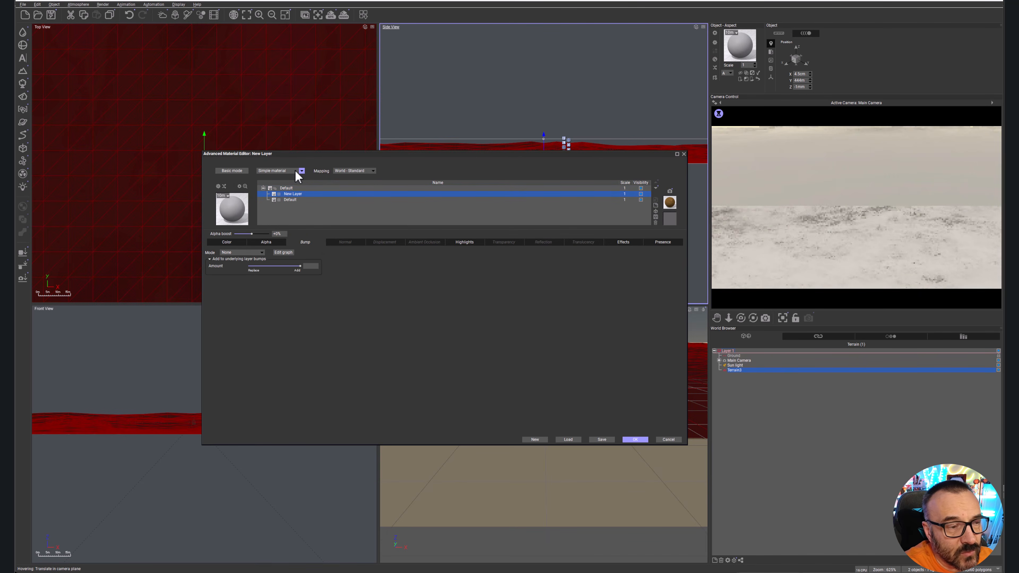
click(295, 171)
click(280, 205)
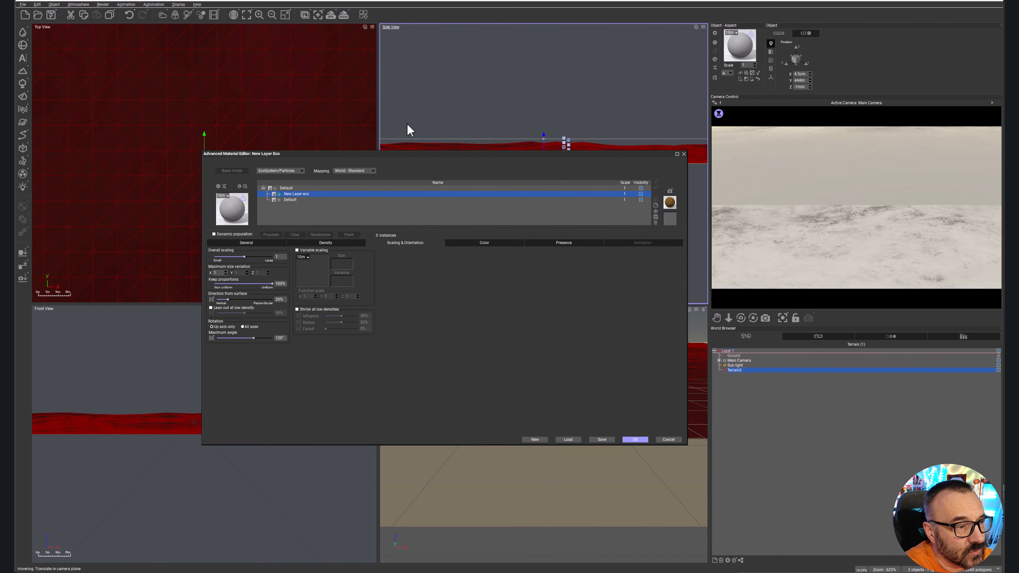
Add the saved grass plant to the layer's EcoSystem population and populate the terrain with it.
click(246, 243)
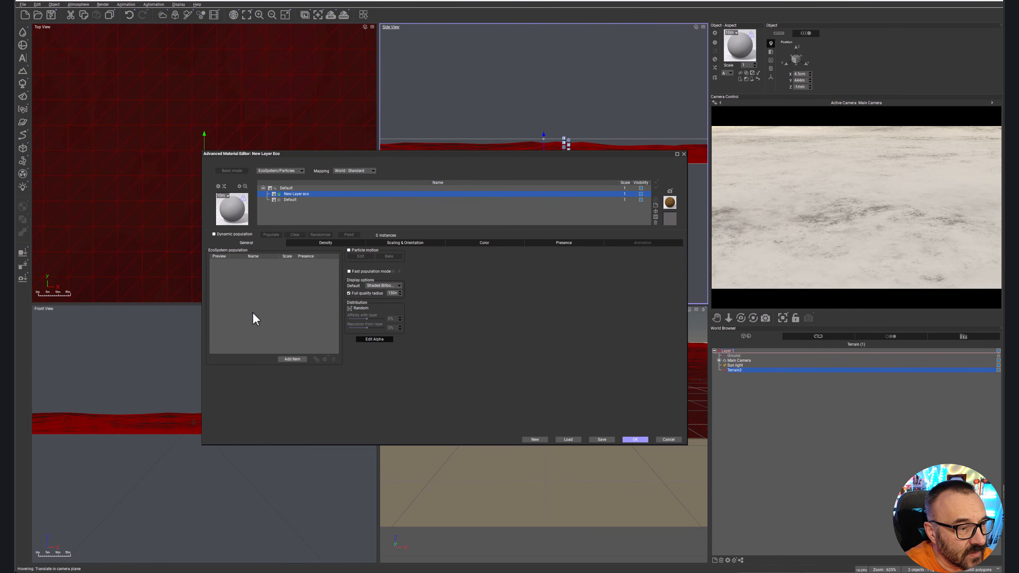
click(291, 360)
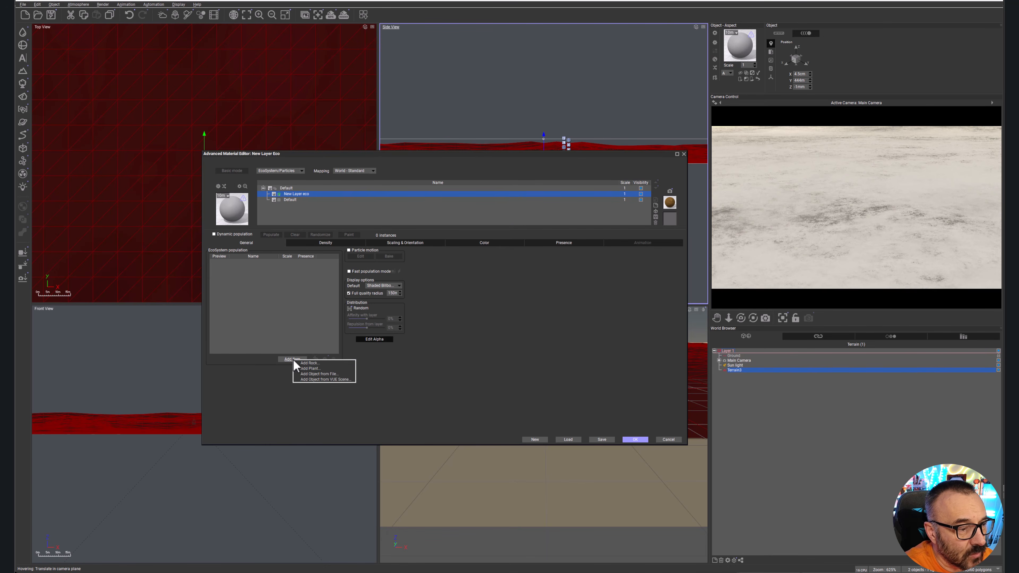
click(322, 368)
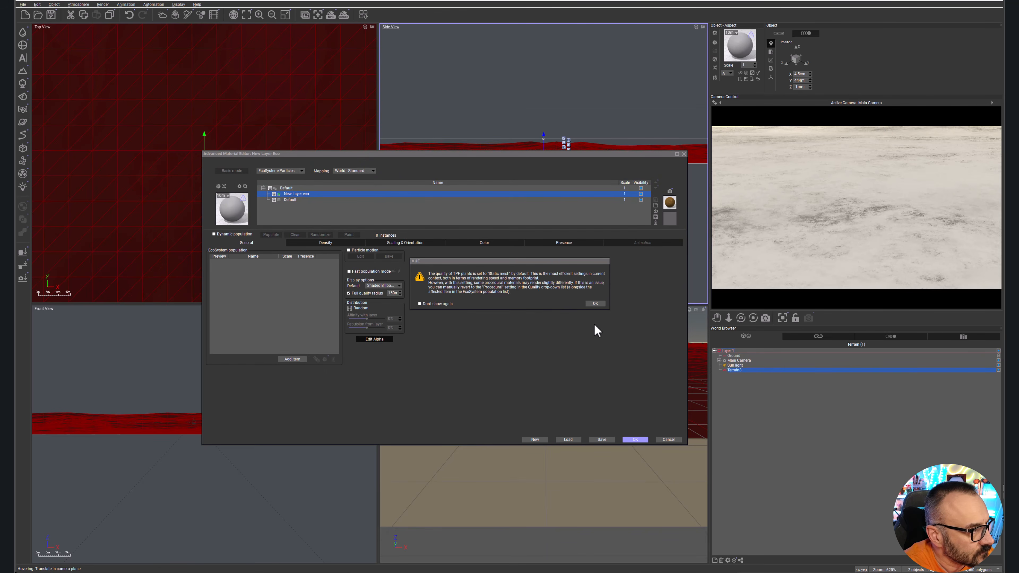
click(595, 303)
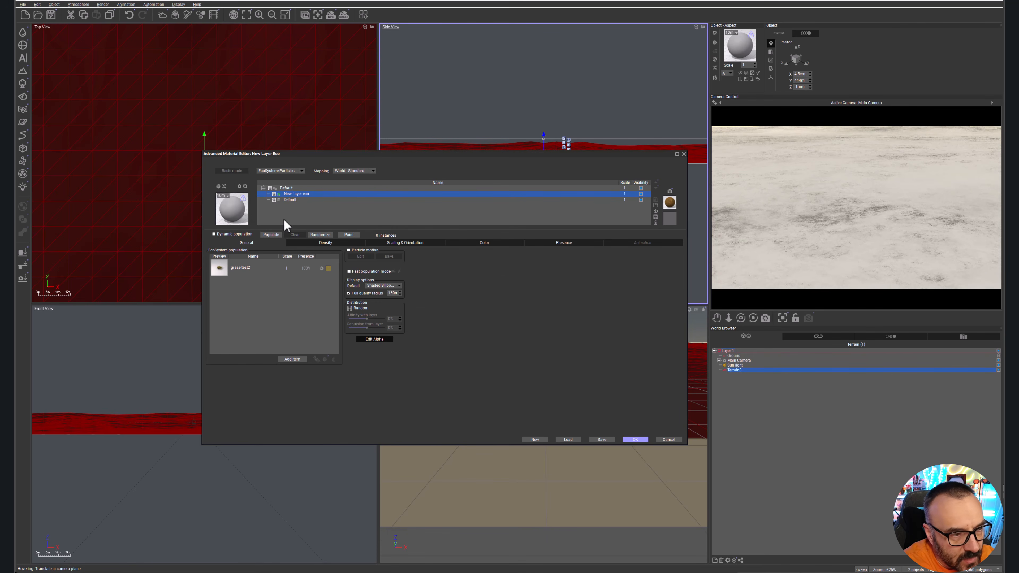
click(271, 235)
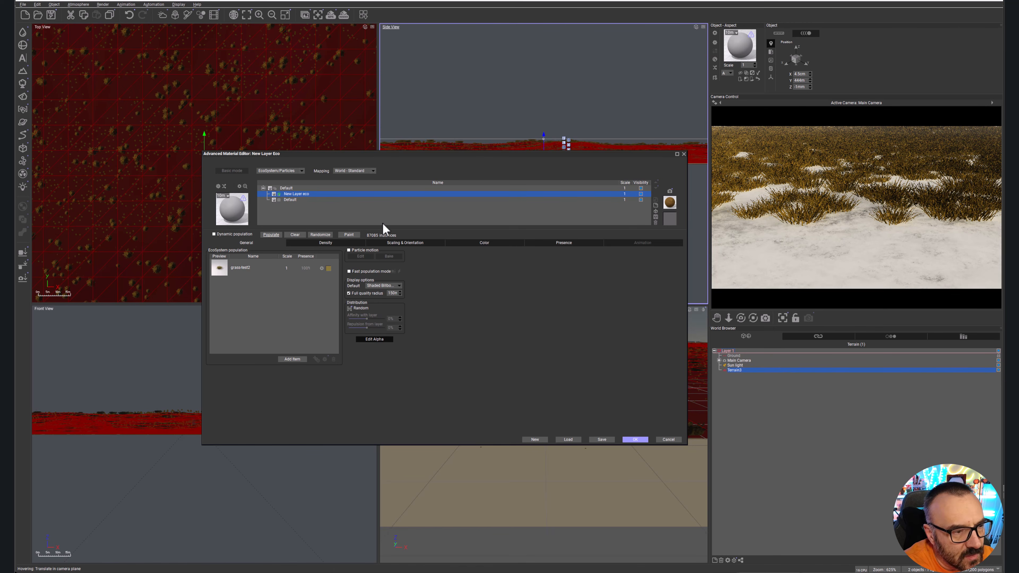
Set the overall color of the terrain material's Default layer to a dark olive green and accept the material changes.
click(295, 199)
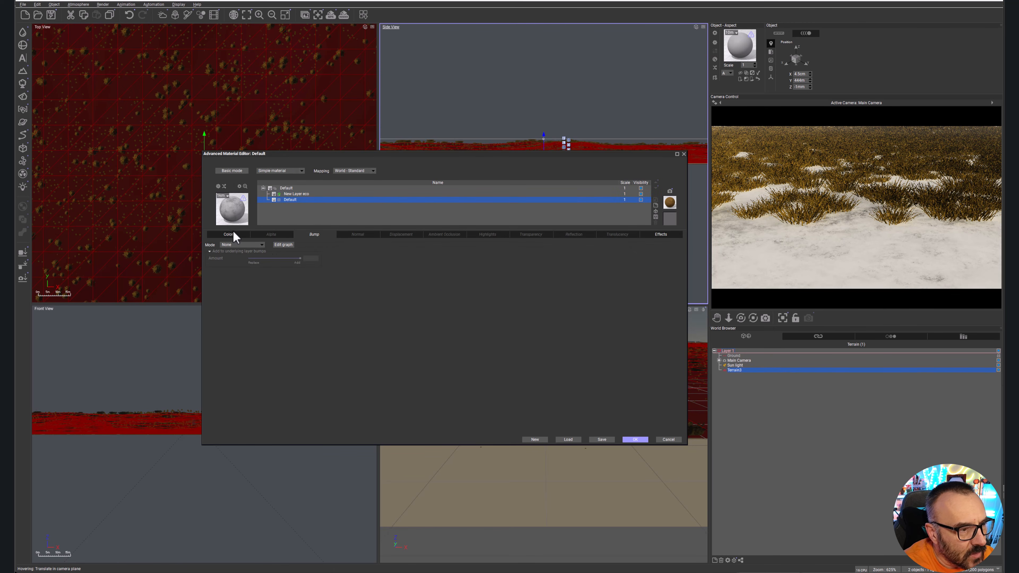
click(235, 234)
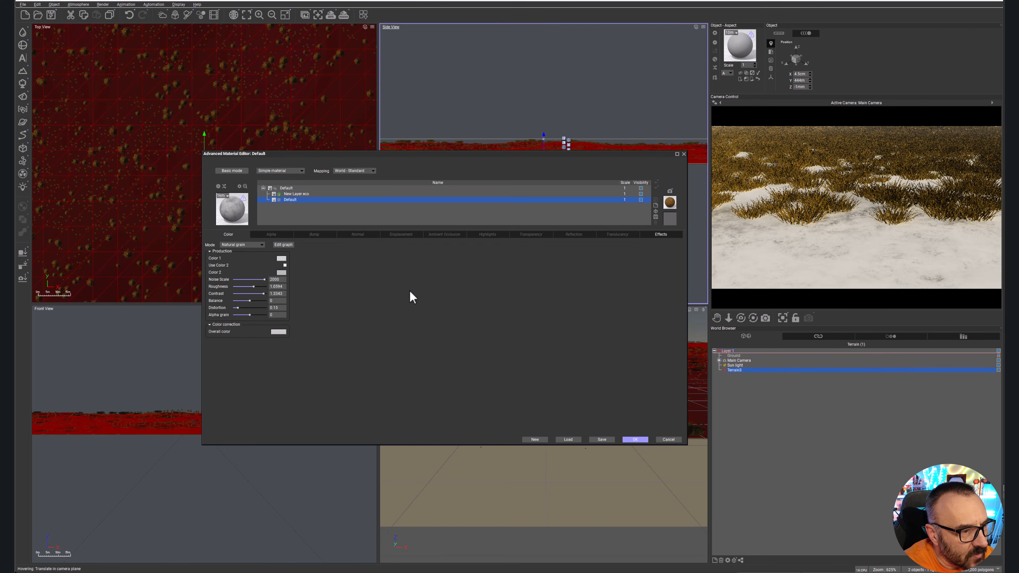
click(282, 332)
click(527, 344)
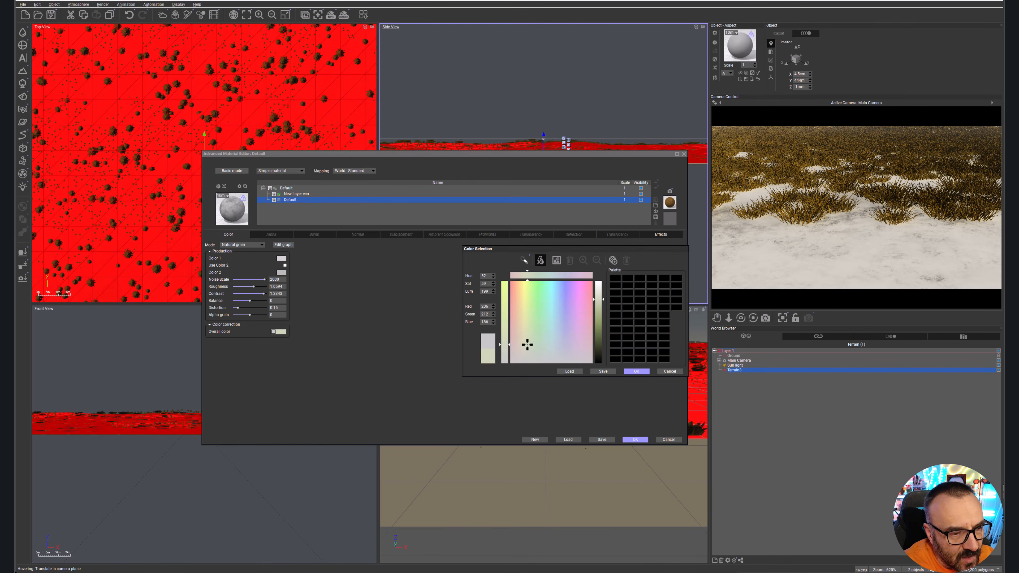
drag(599, 310, 603, 334)
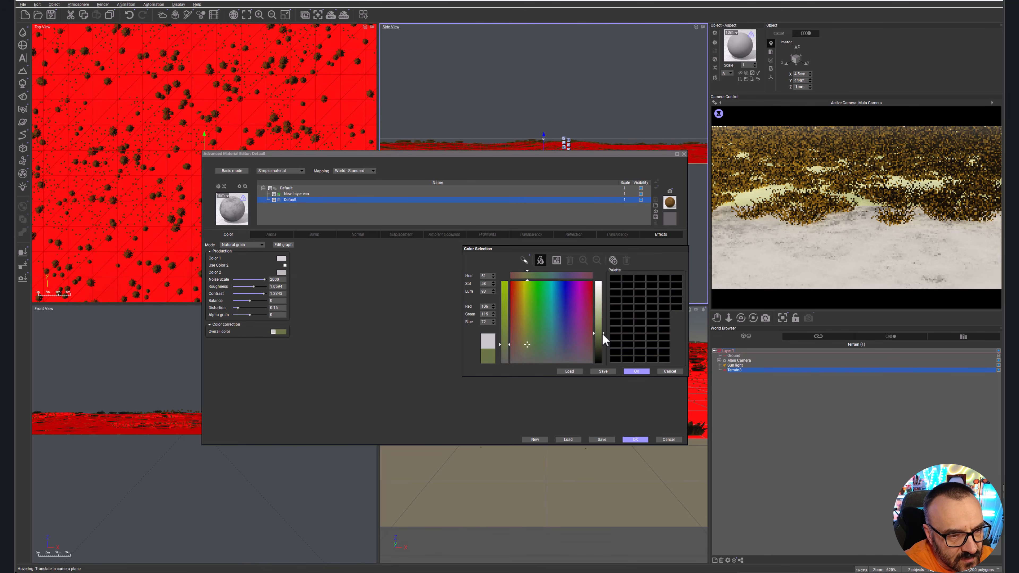
click(636, 371)
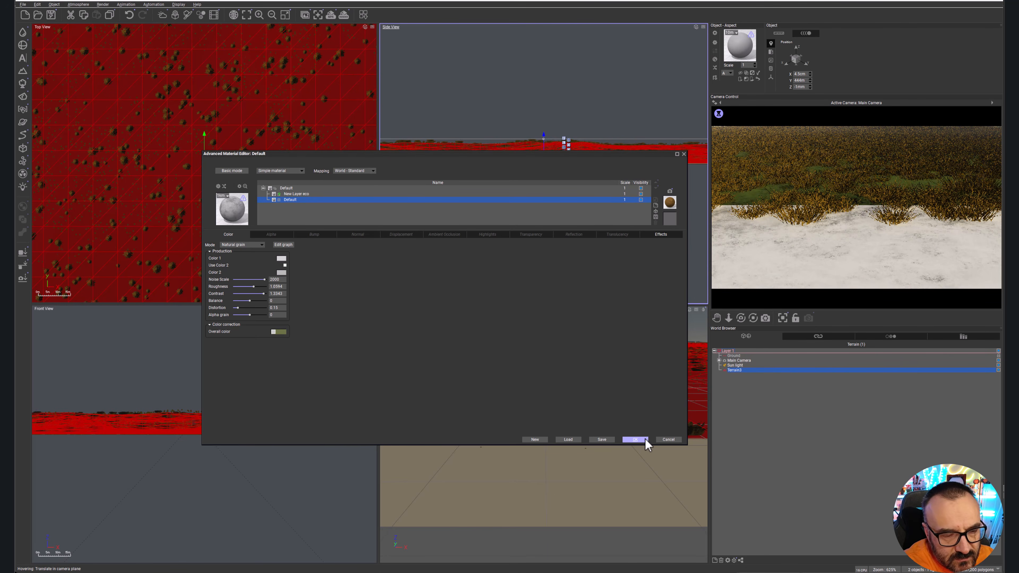
click(636, 439)
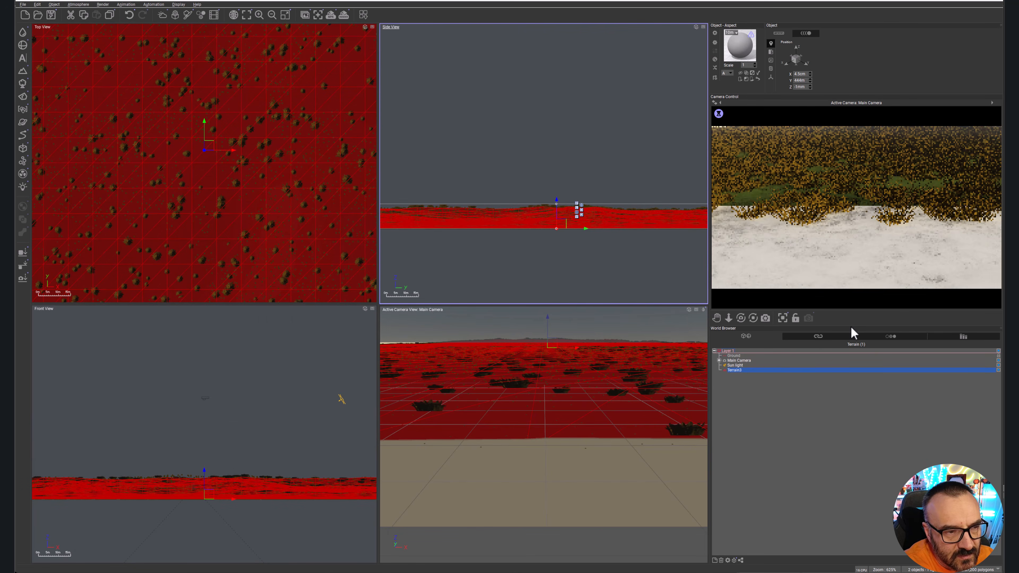
Move the main camera forward over the populated terrain, lower it to about 8.6 m, and tilt it up toward the horizon.
click(739, 360)
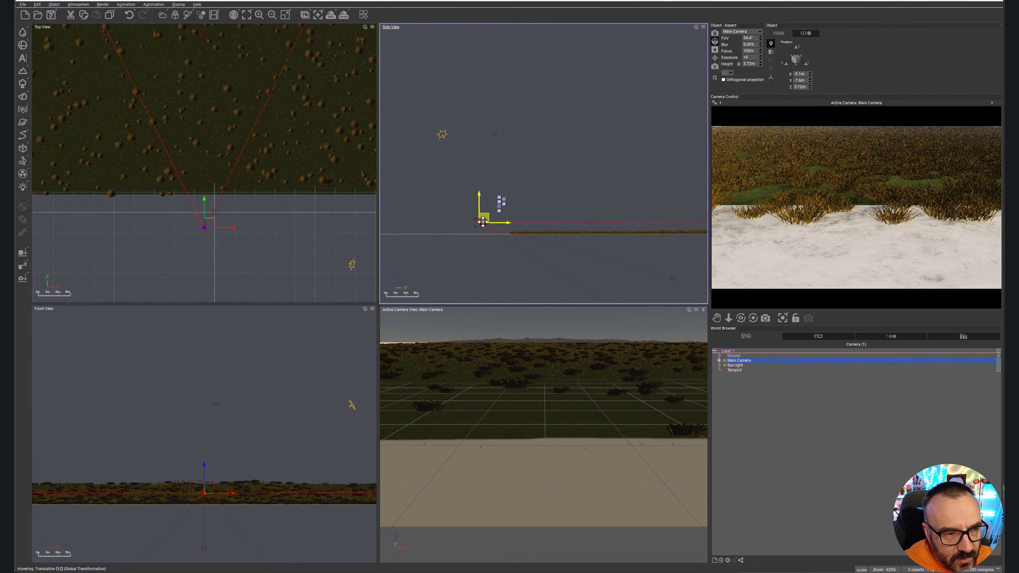
drag(482, 221, 541, 202)
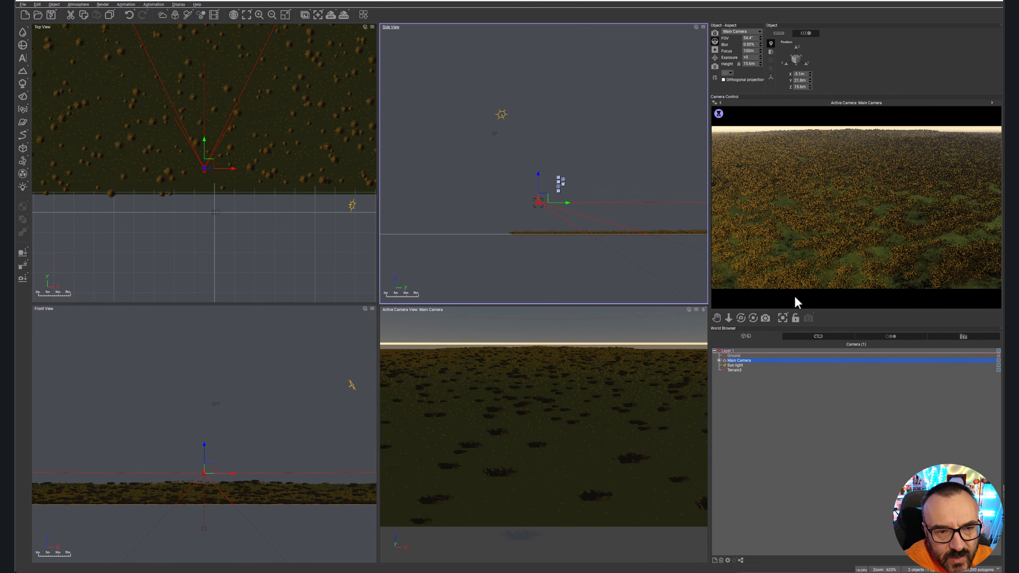
scroll(587, 212, up, 6)
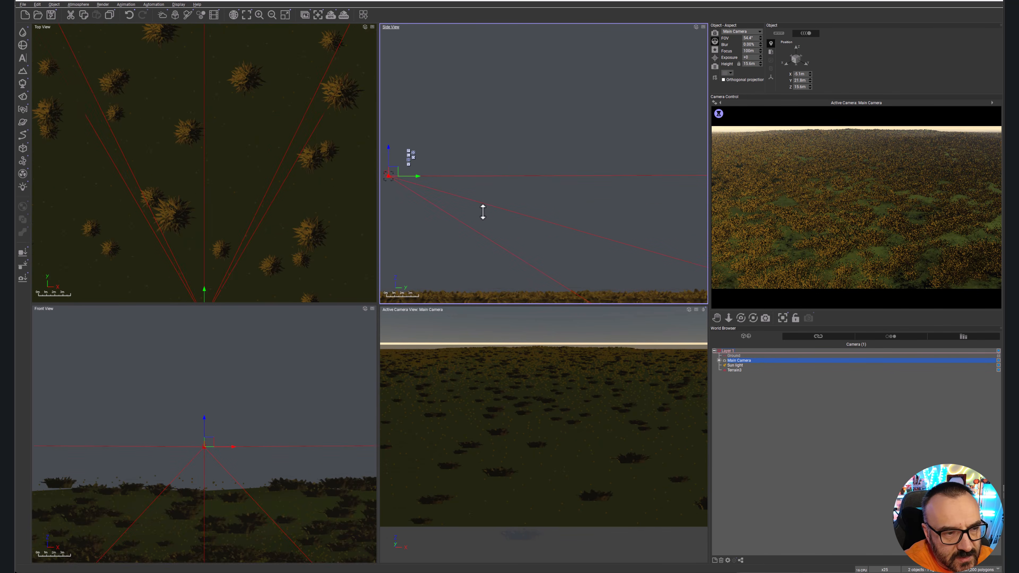
right_drag(476, 212, 562, 174)
drag(481, 113, 482, 169)
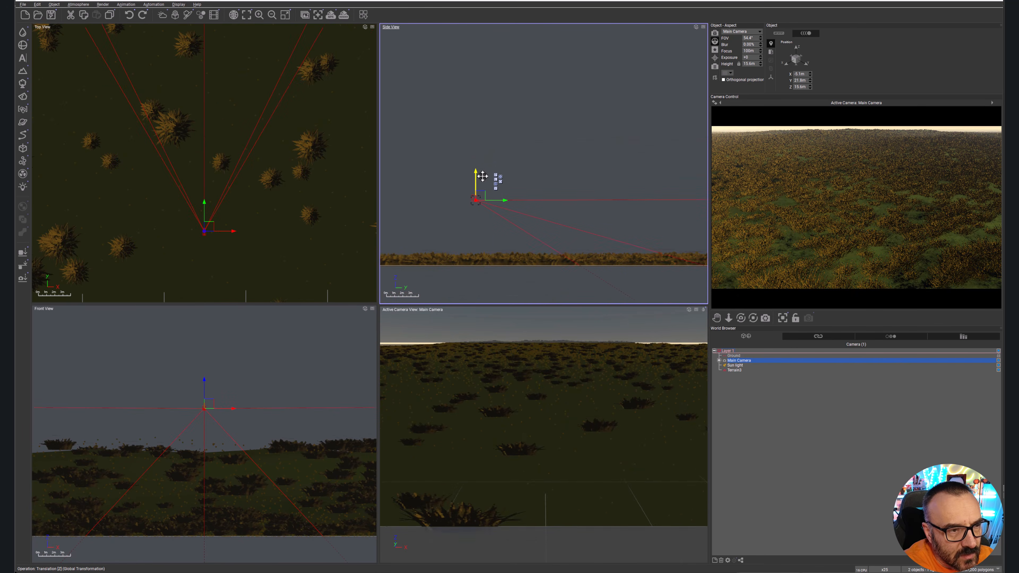
drag(742, 321, 743, 290)
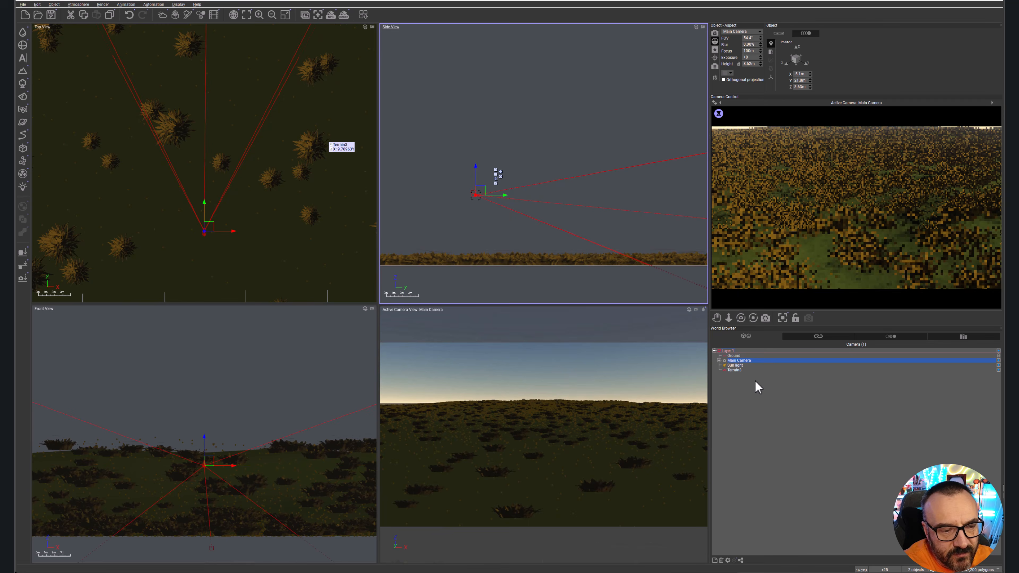
Raise the overall density of the terrain material's EcoSystem layer to about 86%, repopulate the terrain with grass, and accept the material.
click(737, 370)
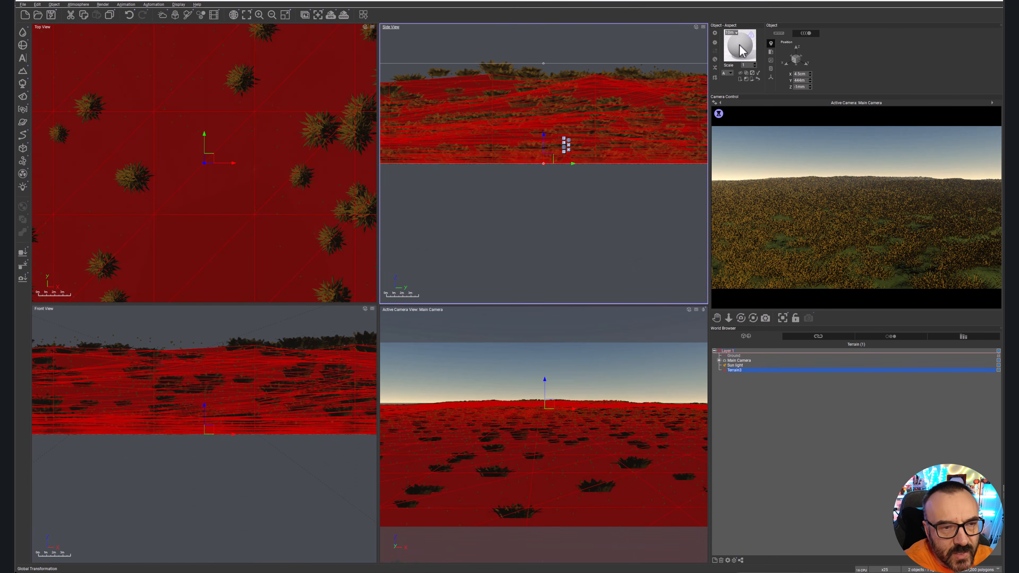
double_click(740, 48)
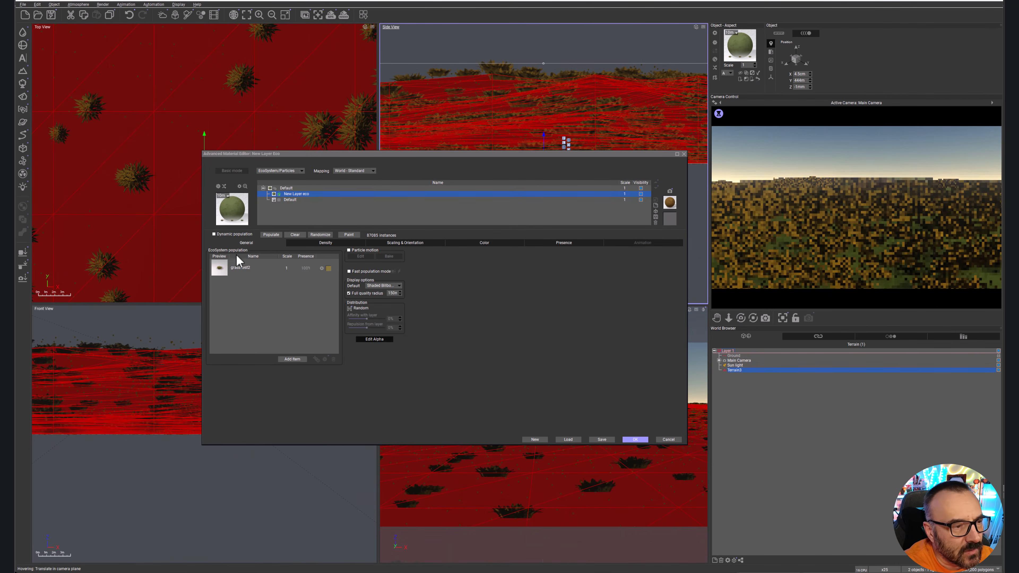
click(330, 244)
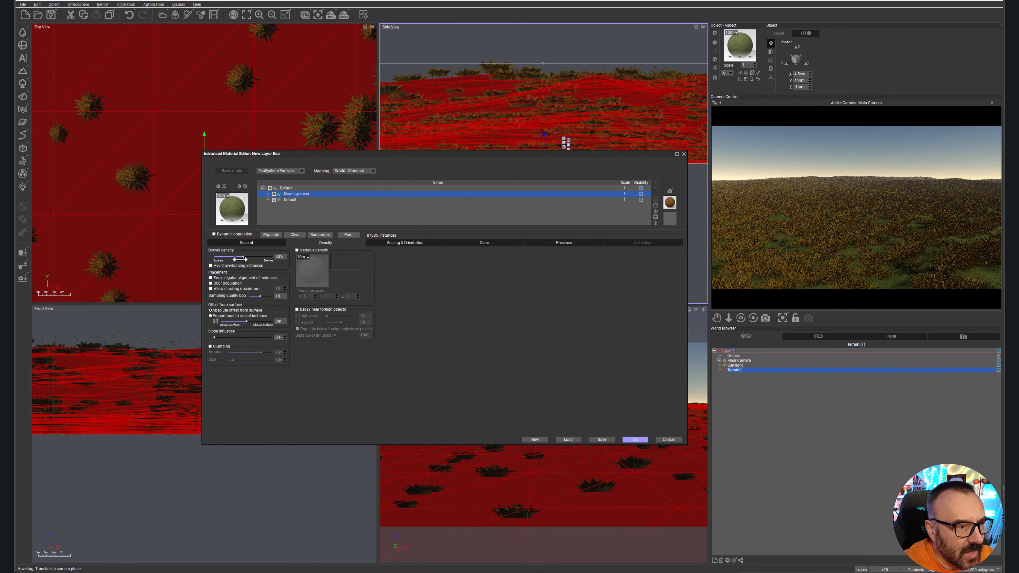
drag(243, 256, 263, 256)
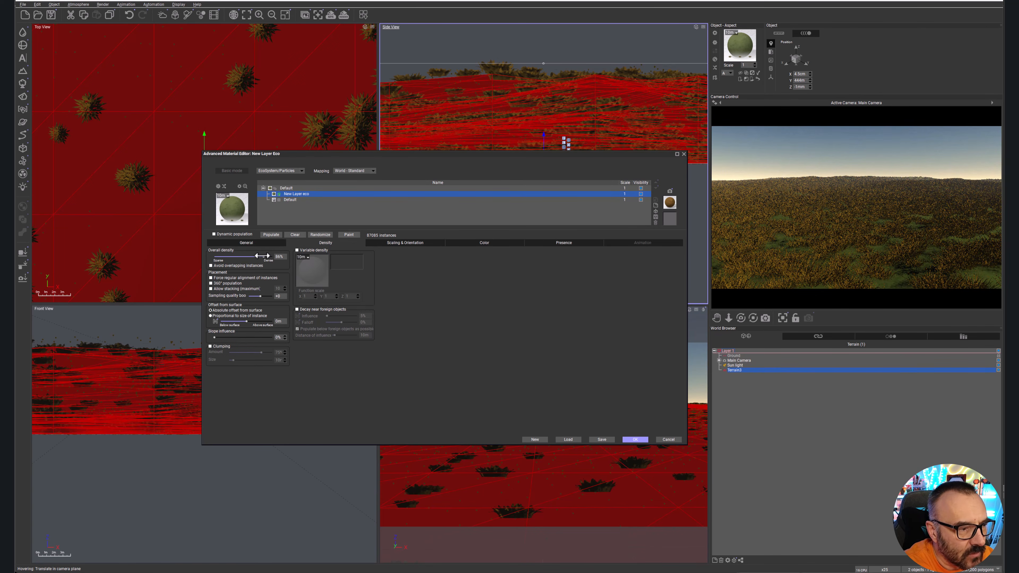
click(271, 234)
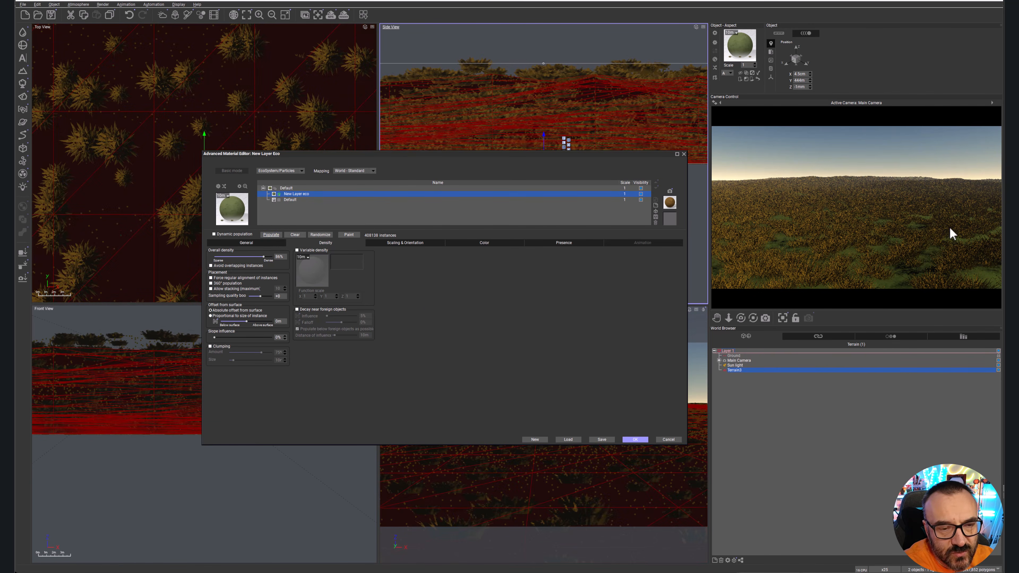
right_click(949, 227)
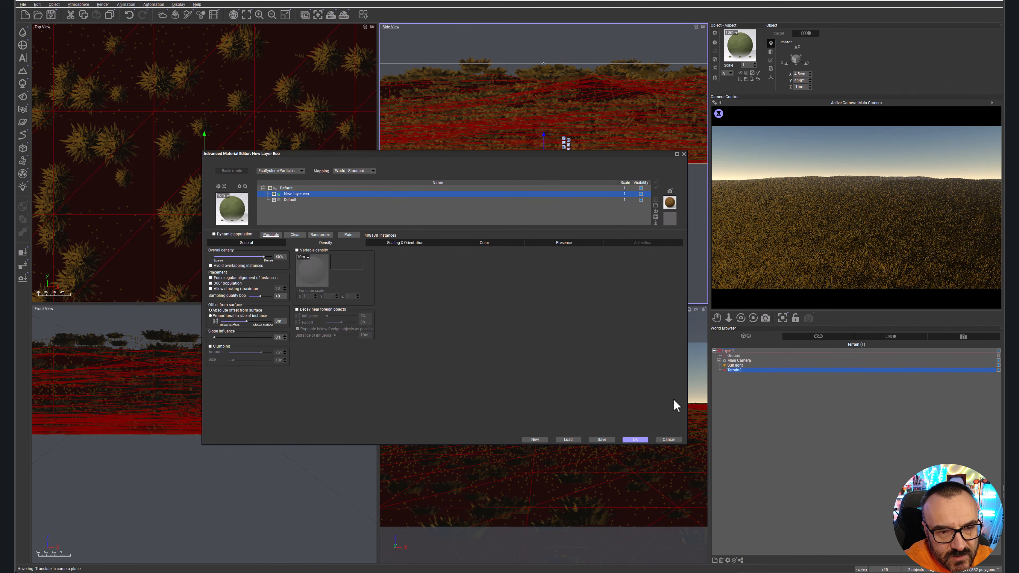
click(634, 438)
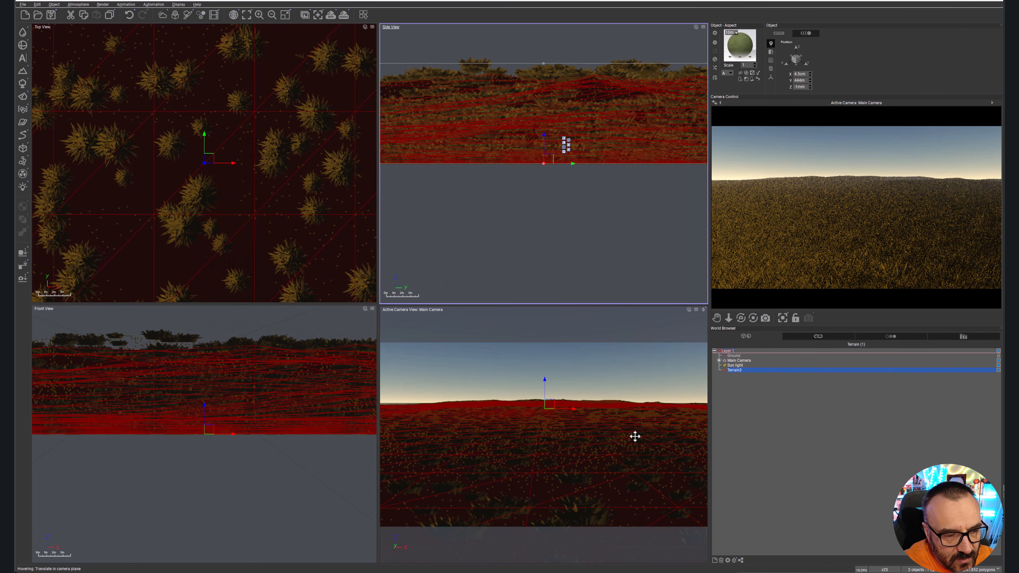
Render the main camera view to screen at 1920 x 1080 with the current render options and accept the post-render options.
click(344, 15)
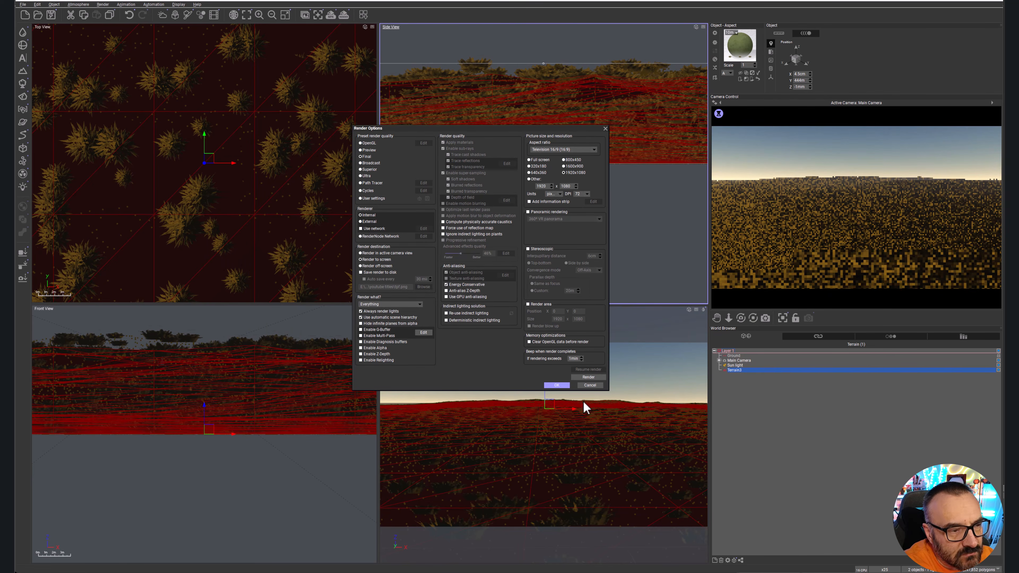
click(557, 386)
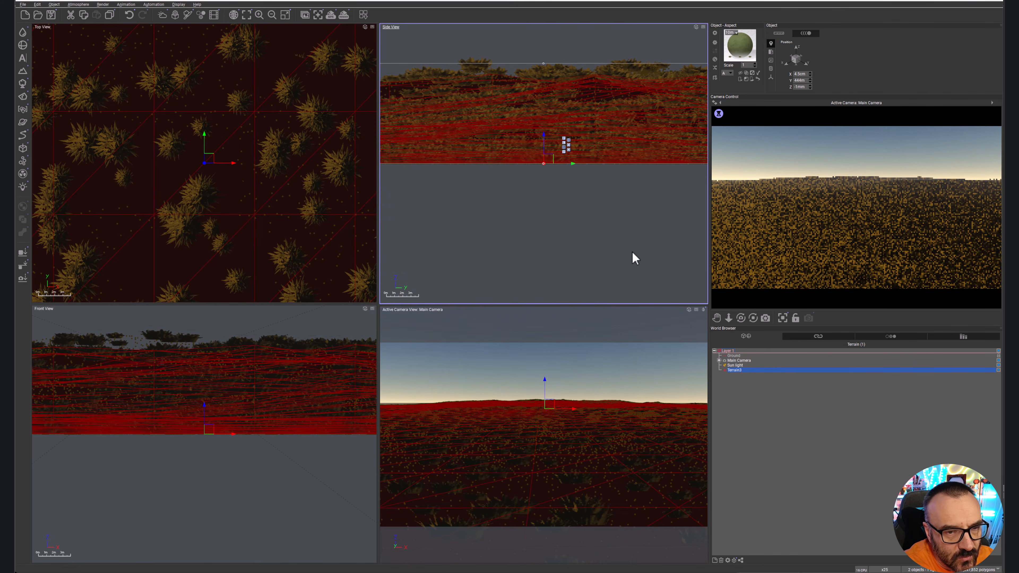
click(343, 15)
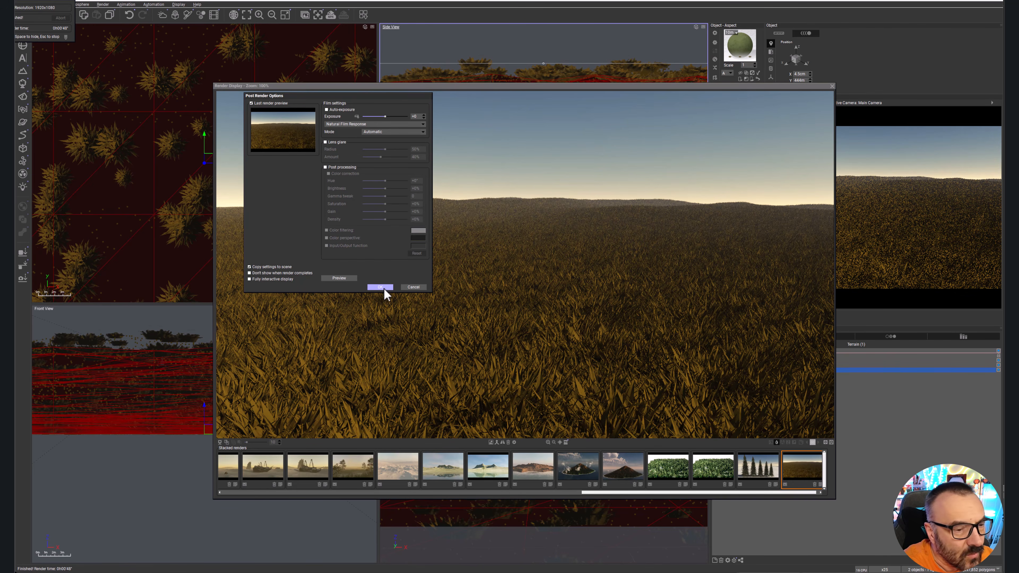
click(381, 287)
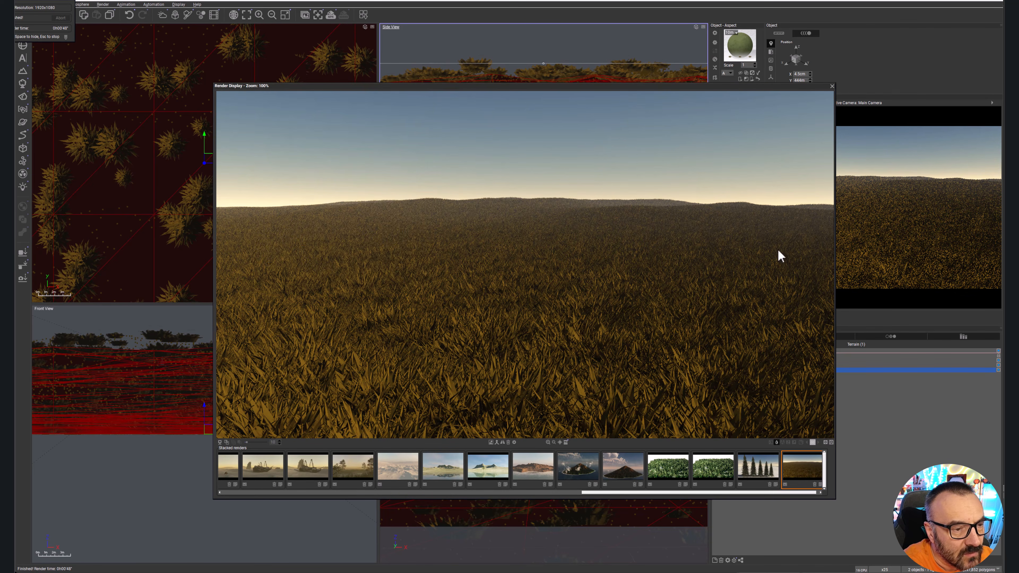